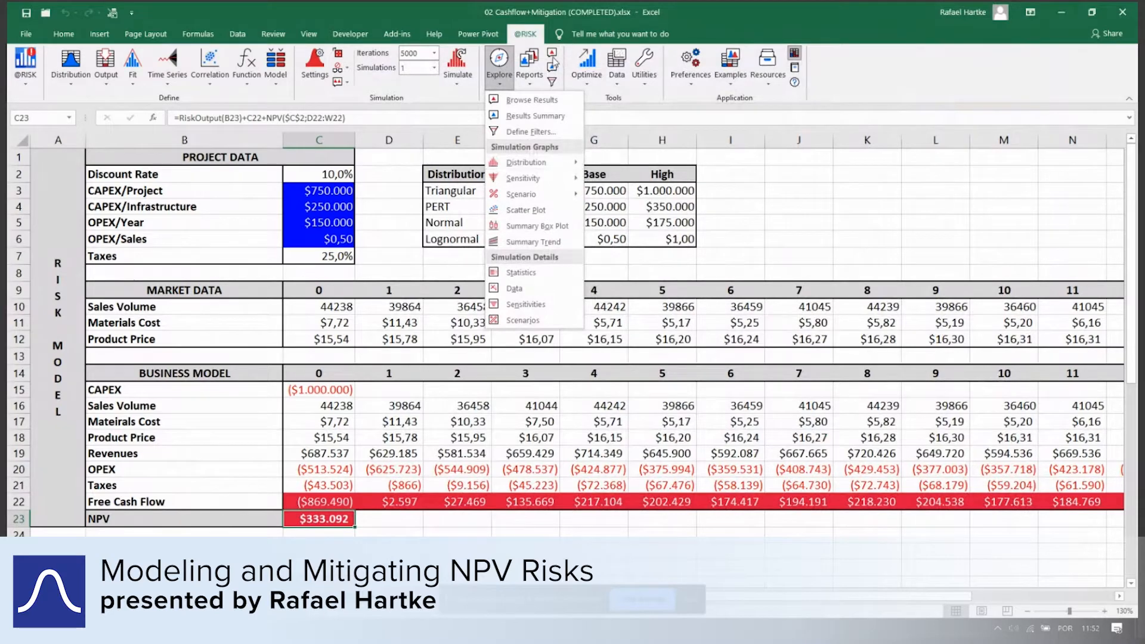
- Open the simulation Results Summary and create a scatter plot of NPV (C23) against CAPEX/Project (C3)
click(553, 67)
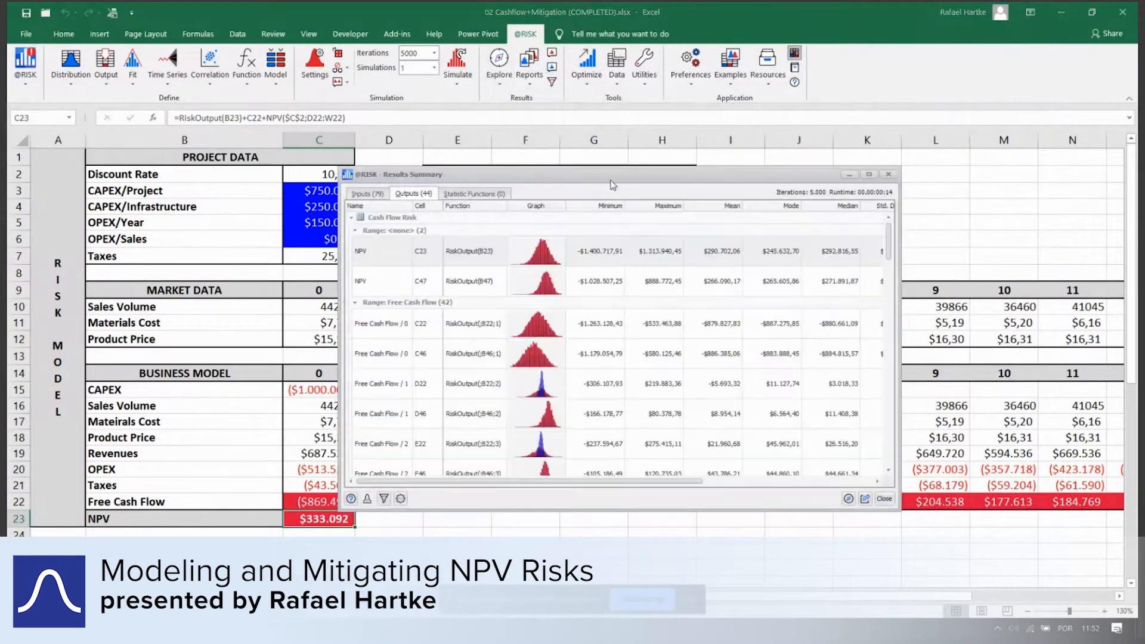
drag(610, 178, 768, 50)
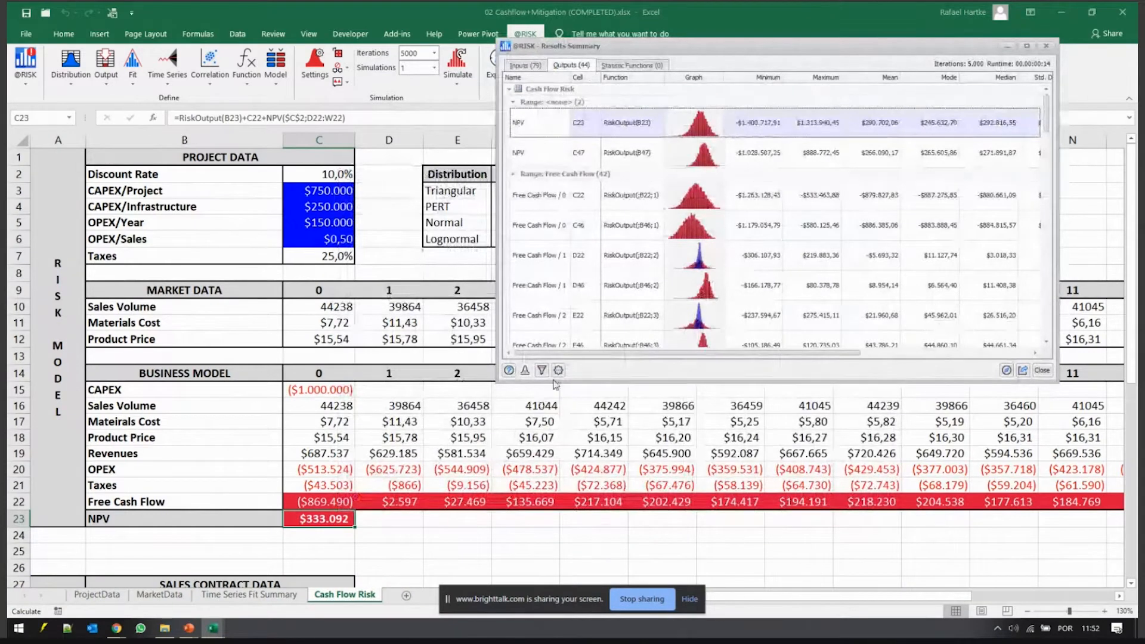
click(1011, 369)
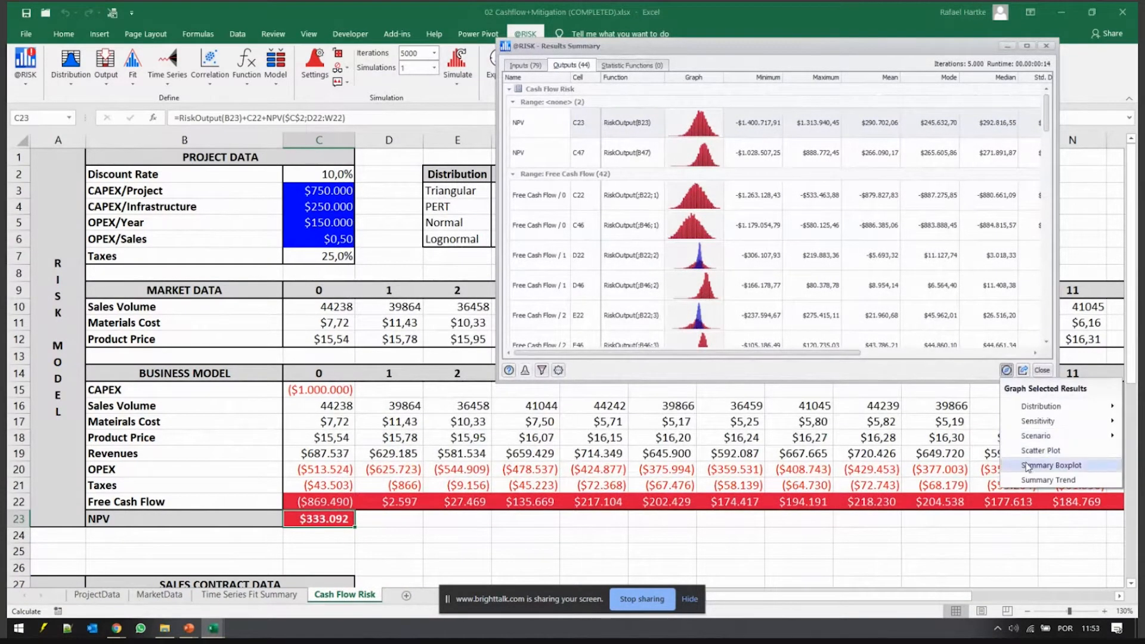
click(1041, 450)
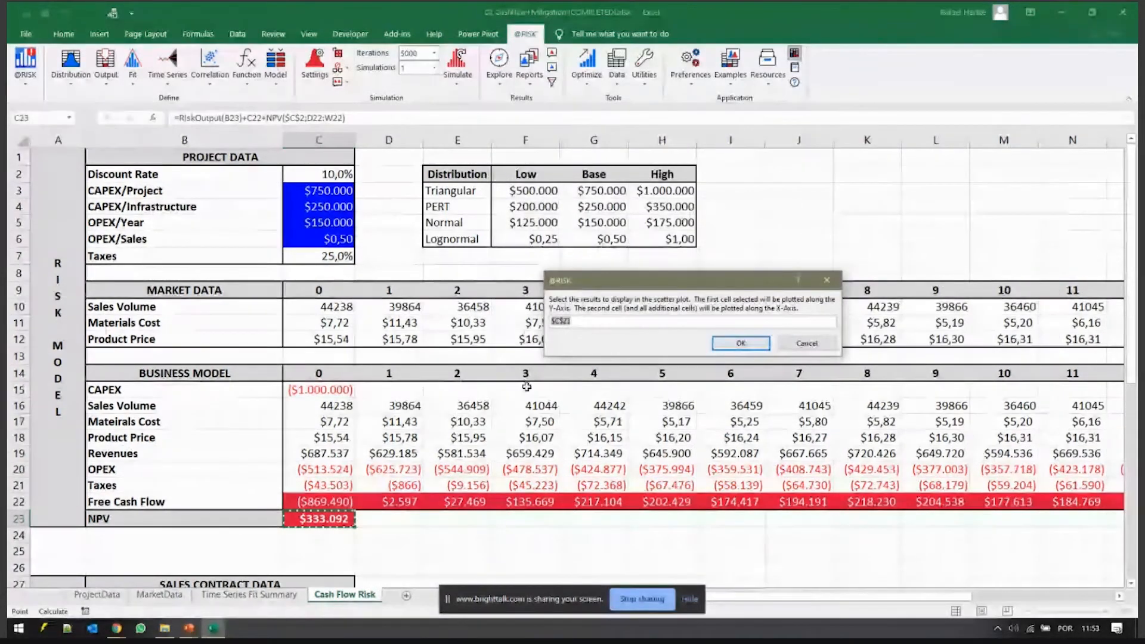
click(608, 321)
text(;)
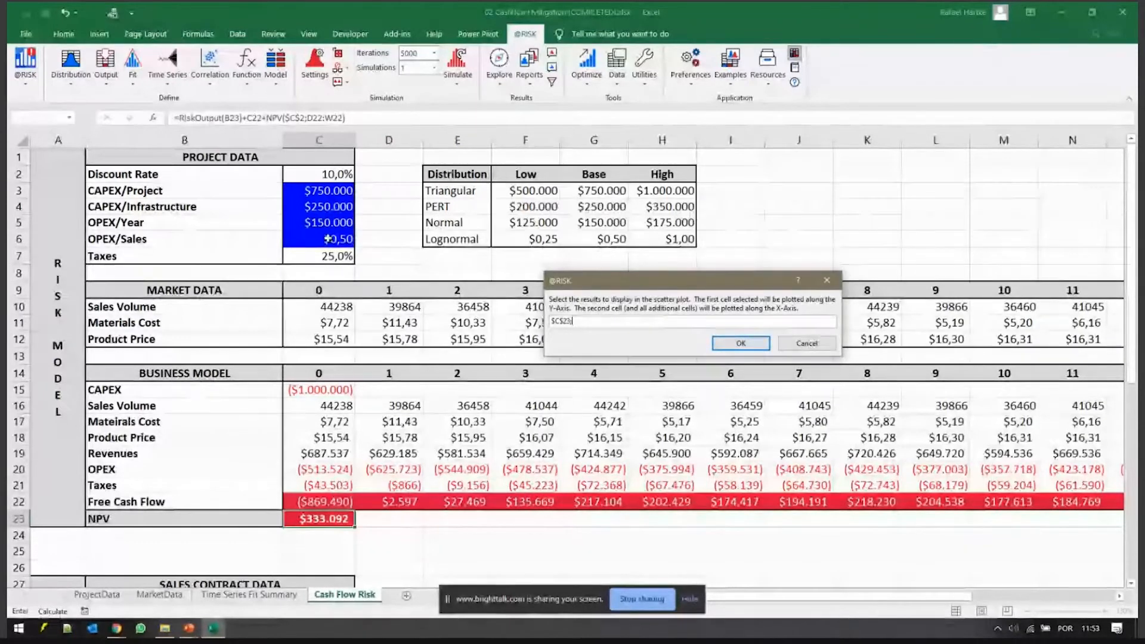
click(328, 192)
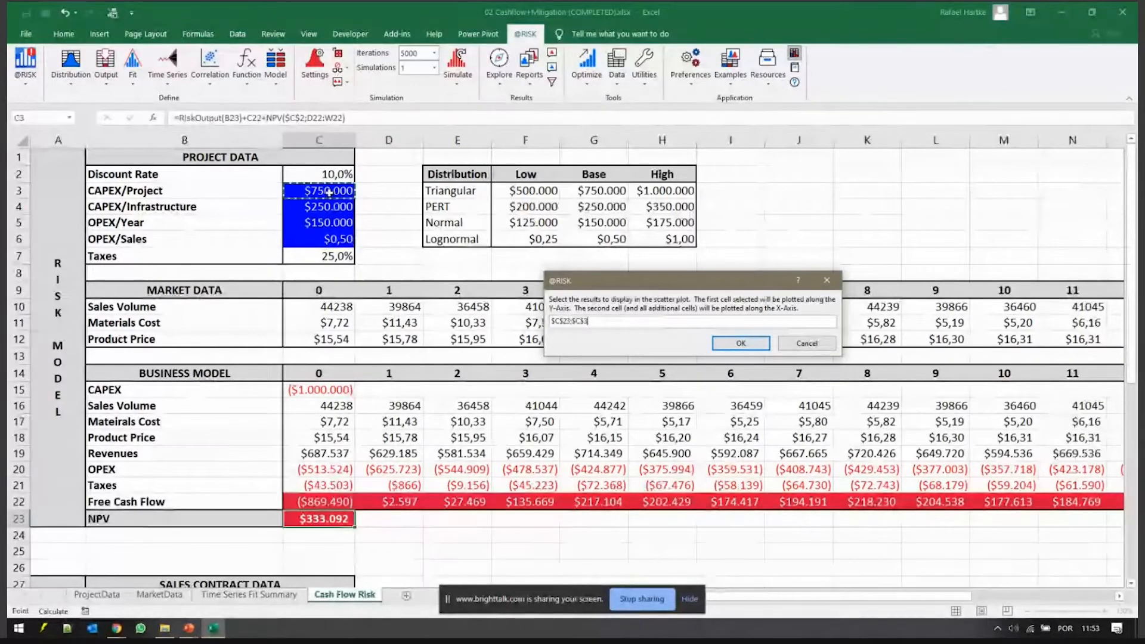
click(726, 346)
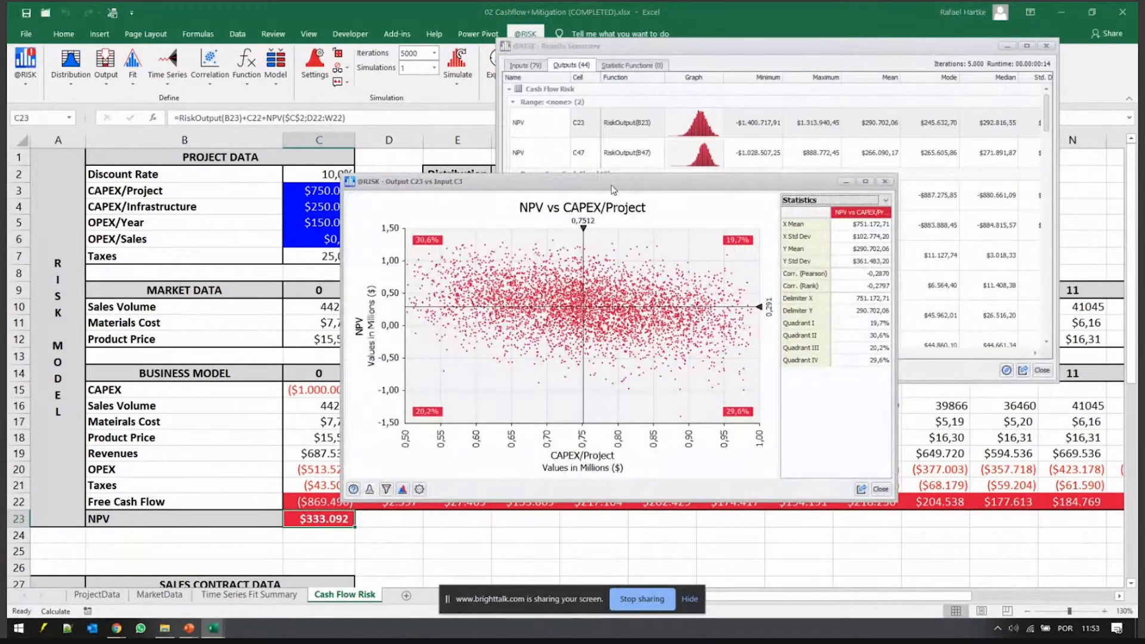
- Examine the NPV vs CAPEX/Project scatter plot beside the Results Summary and close the plot
drag(613, 189, 364, 218)
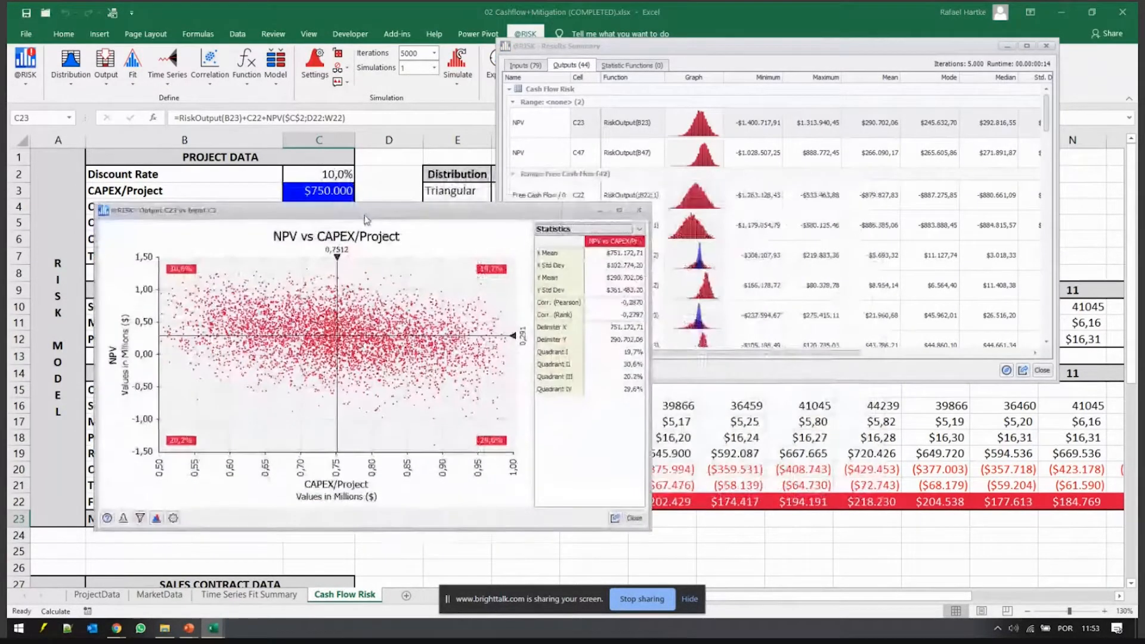
double_click(355, 484)
click(430, 490)
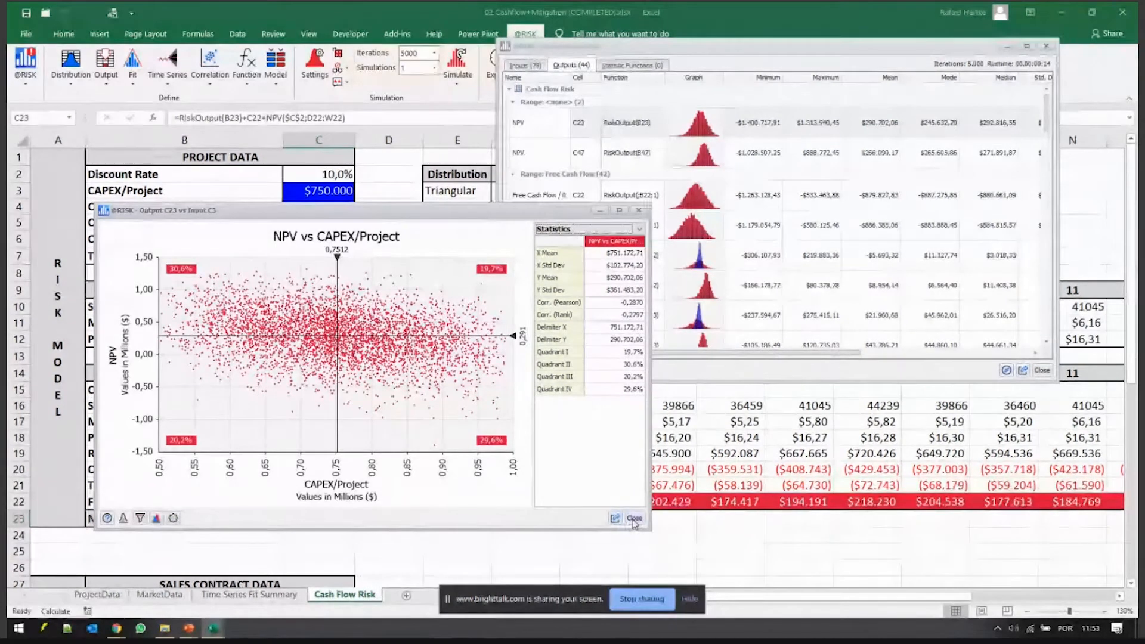
click(635, 517)
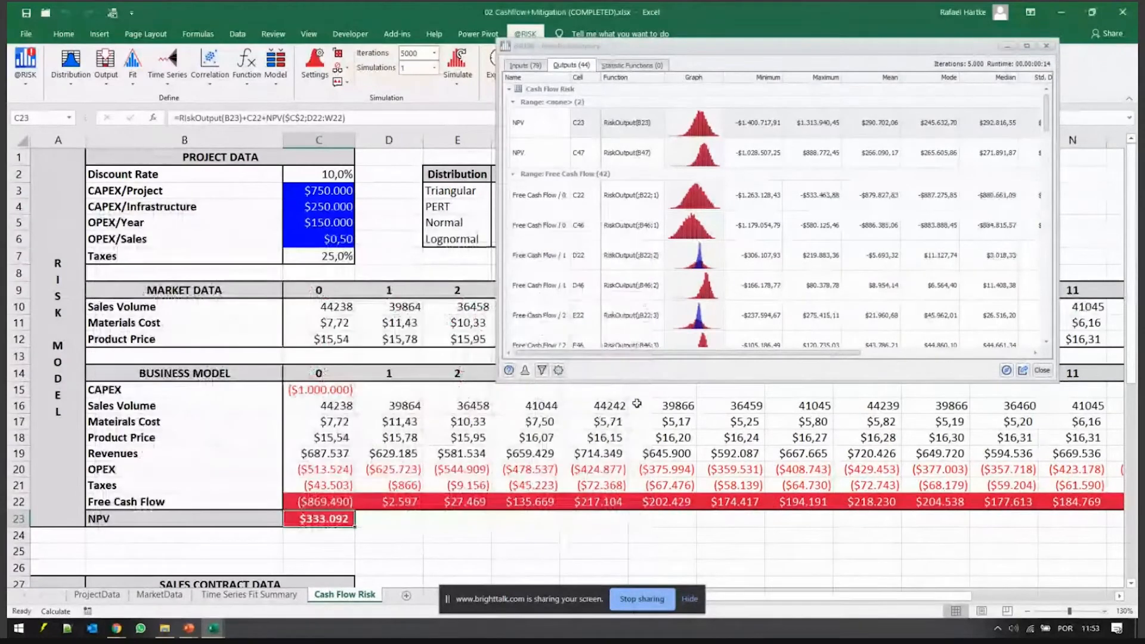
- View the Free Cash Flow / 1 distribution comparison (D22), close it and reset the Results Summary graphs to defaults
click(699, 259)
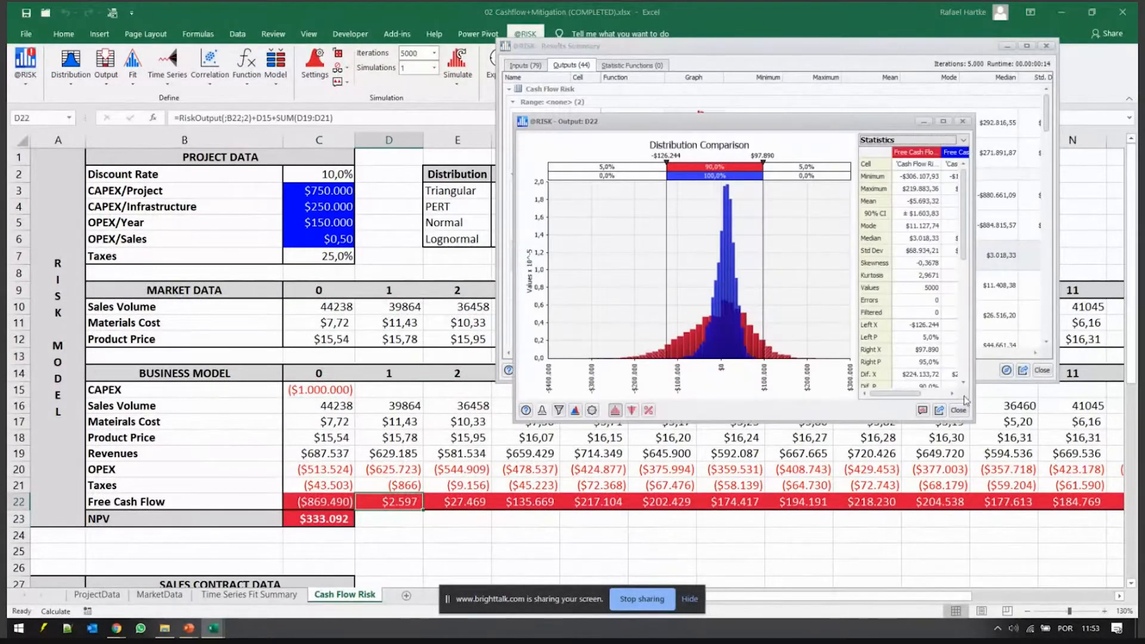
click(963, 407)
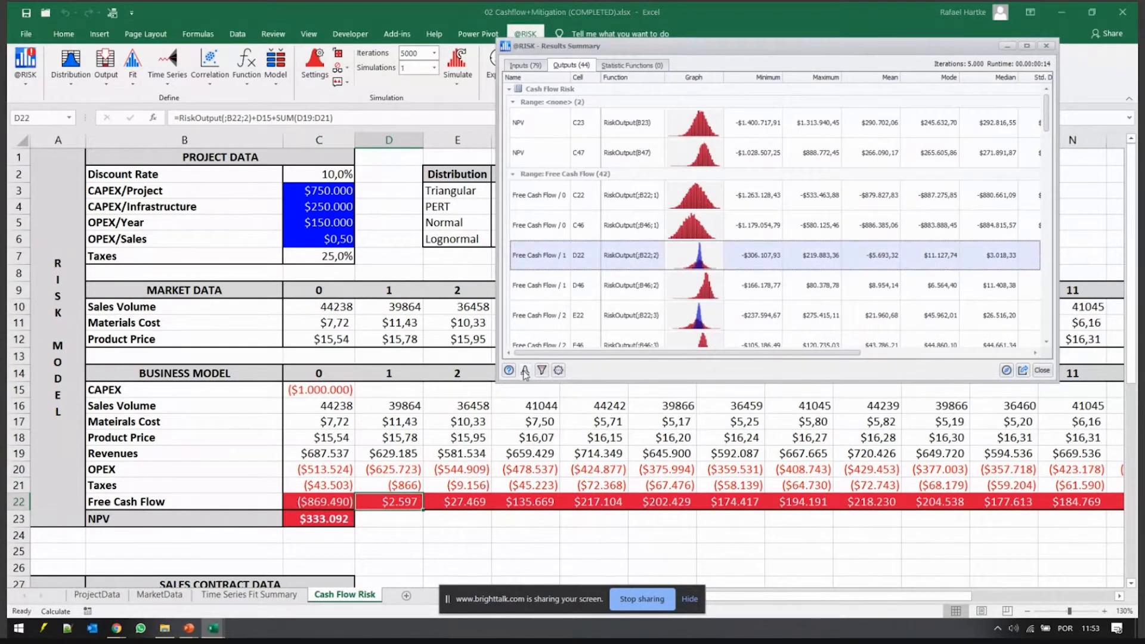
click(558, 370)
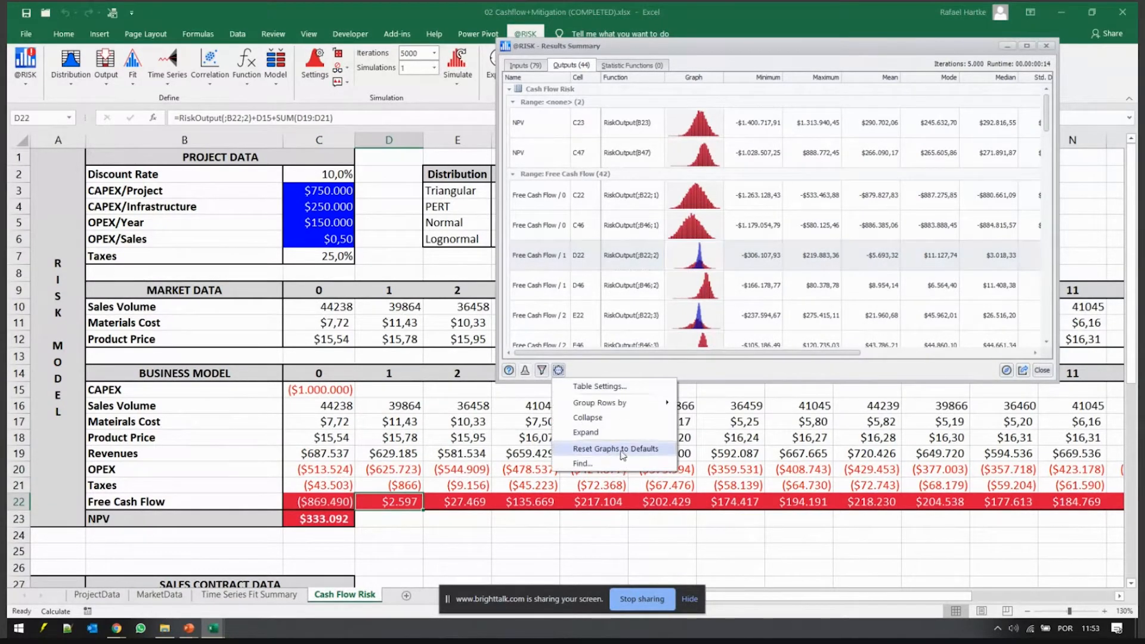
click(614, 448)
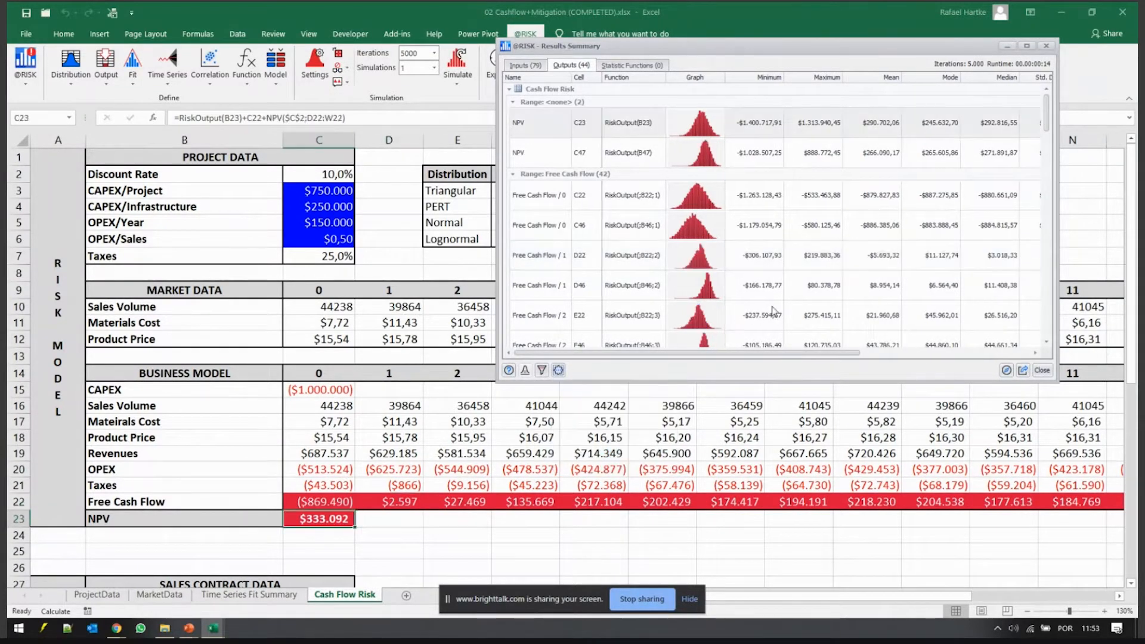
- Close the Results Summary and browse the simulated distribution of Free Cash Flow in year 4 (G22)
double_click(691, 223)
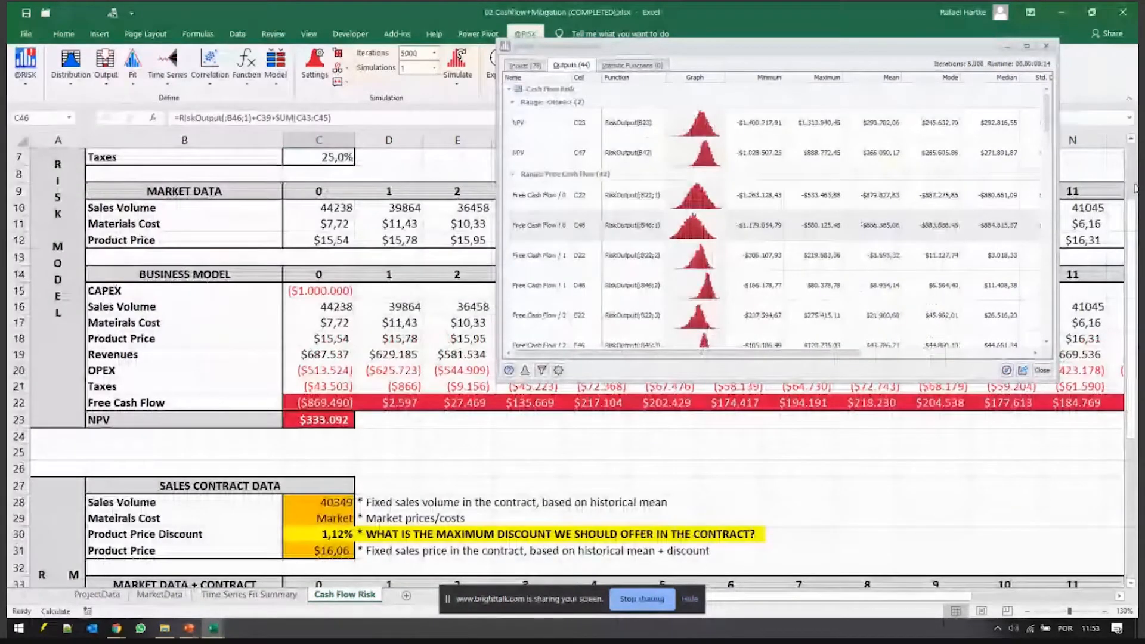
click(1041, 370)
click(547, 402)
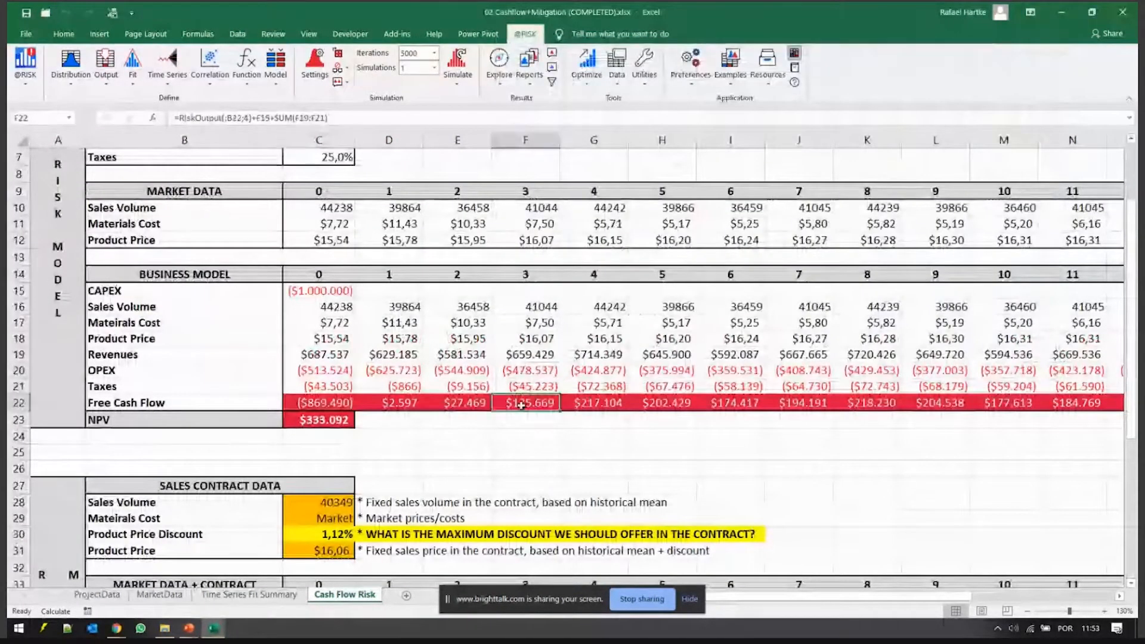
click(594, 405)
key(ctrl)
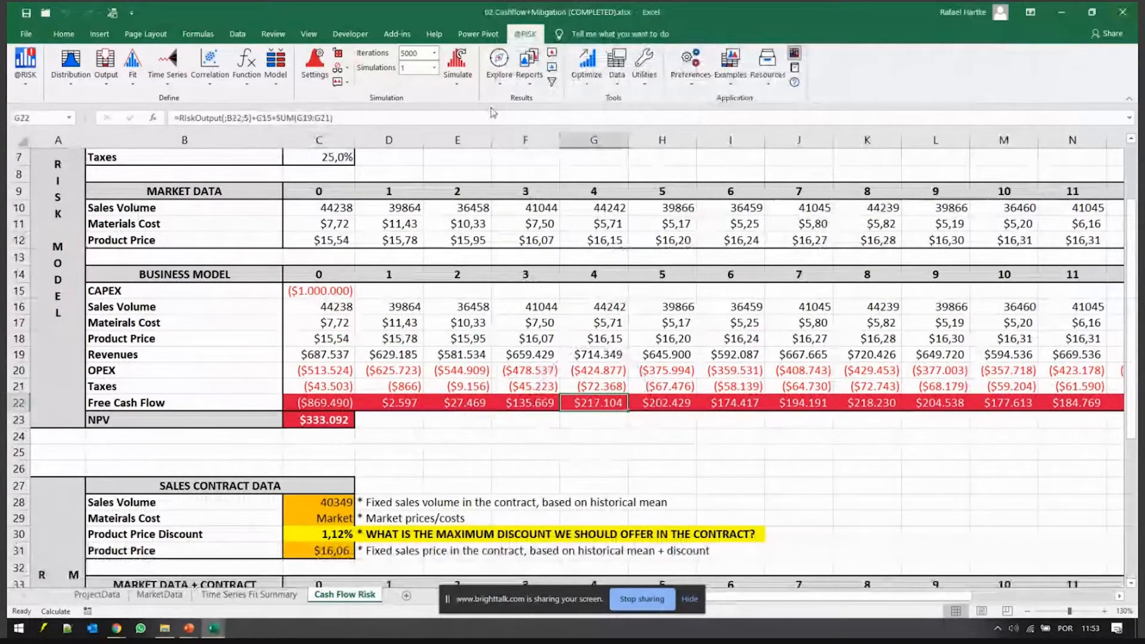
scroll(491, 219, up, 2)
click(499, 76)
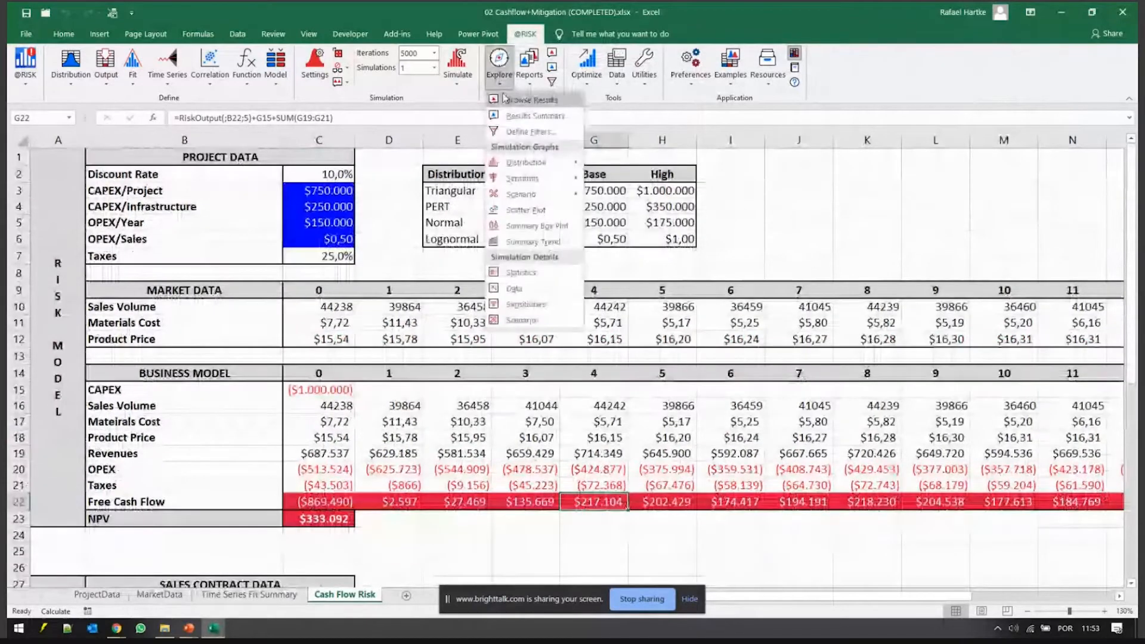
click(505, 99)
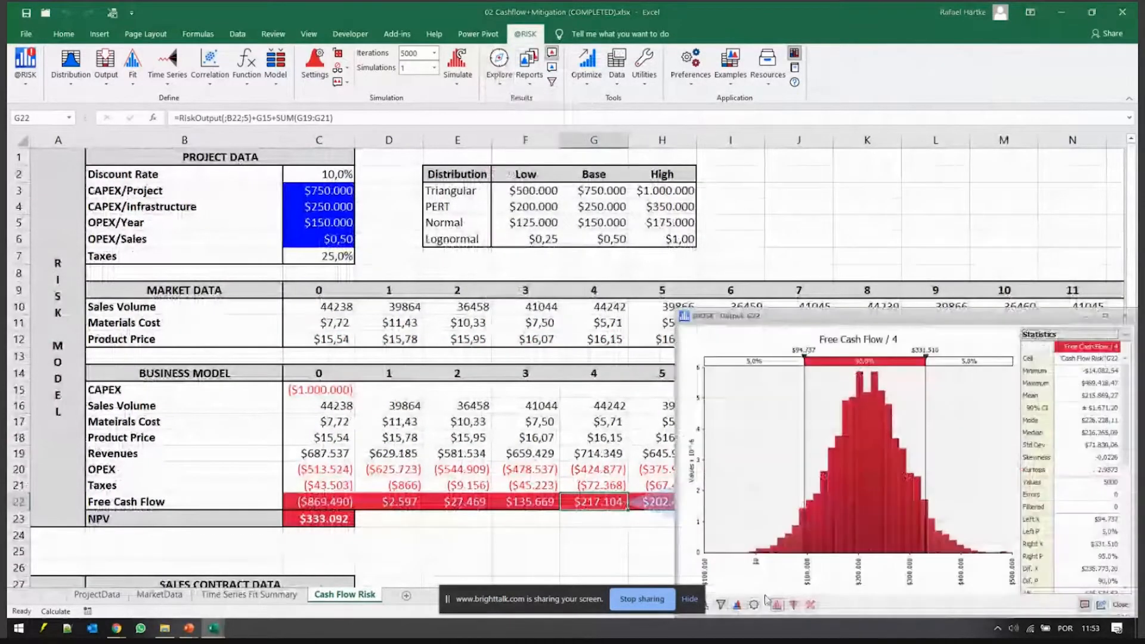
- Overlay the year 3 Free Cash Flow result (F22) on the Free Cash Flow / 4 distribution graph
click(750, 606)
click(764, 573)
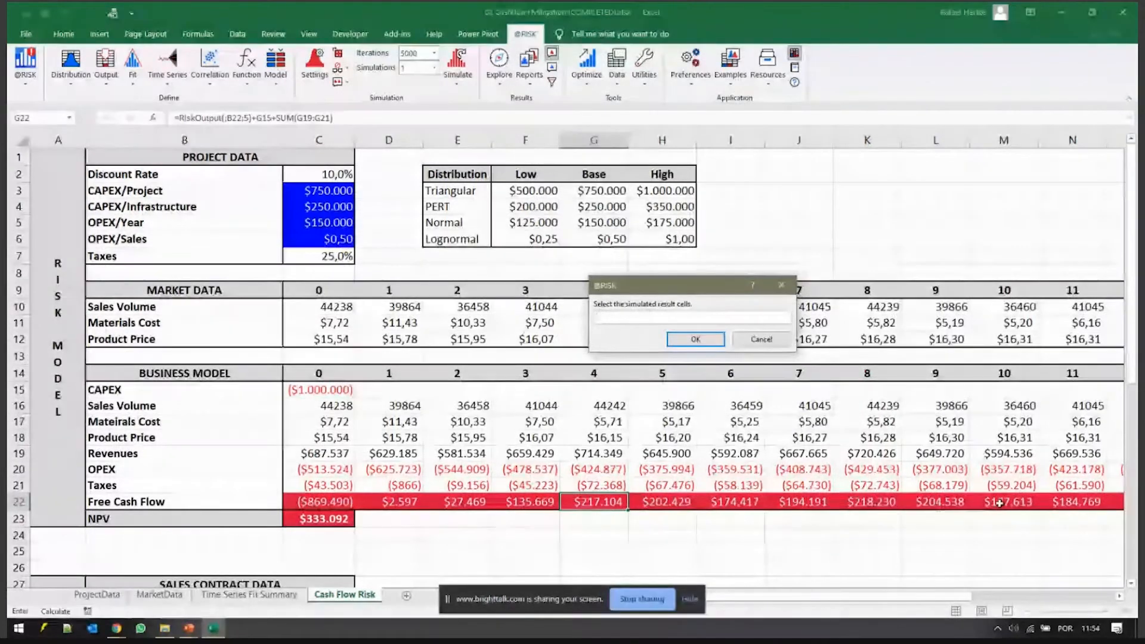
click(477, 501)
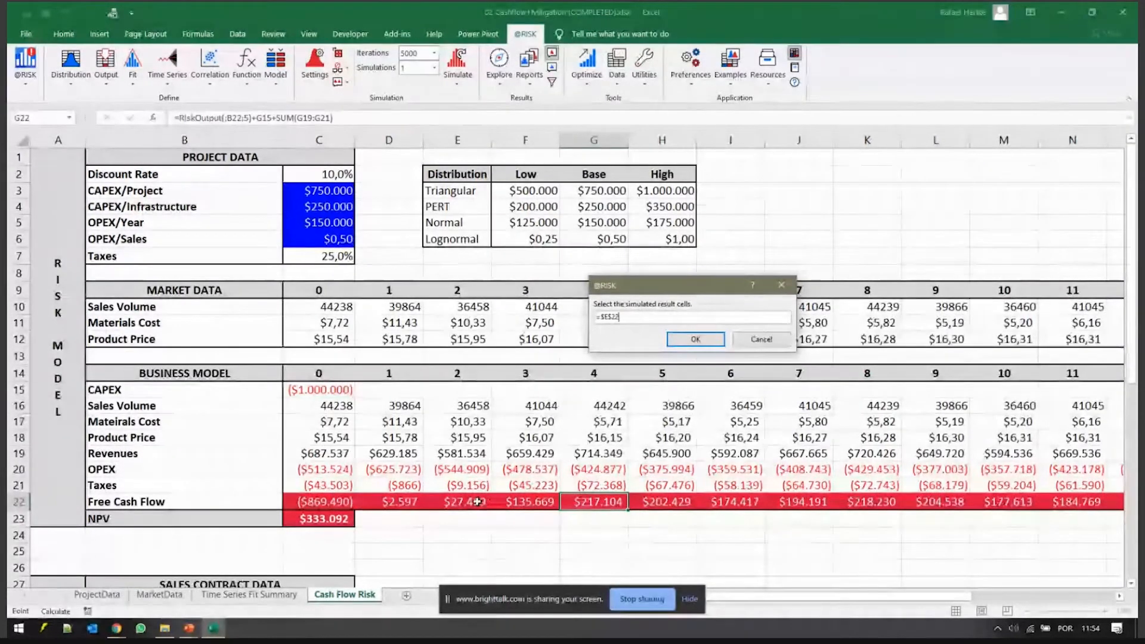
click(539, 503)
click(695, 339)
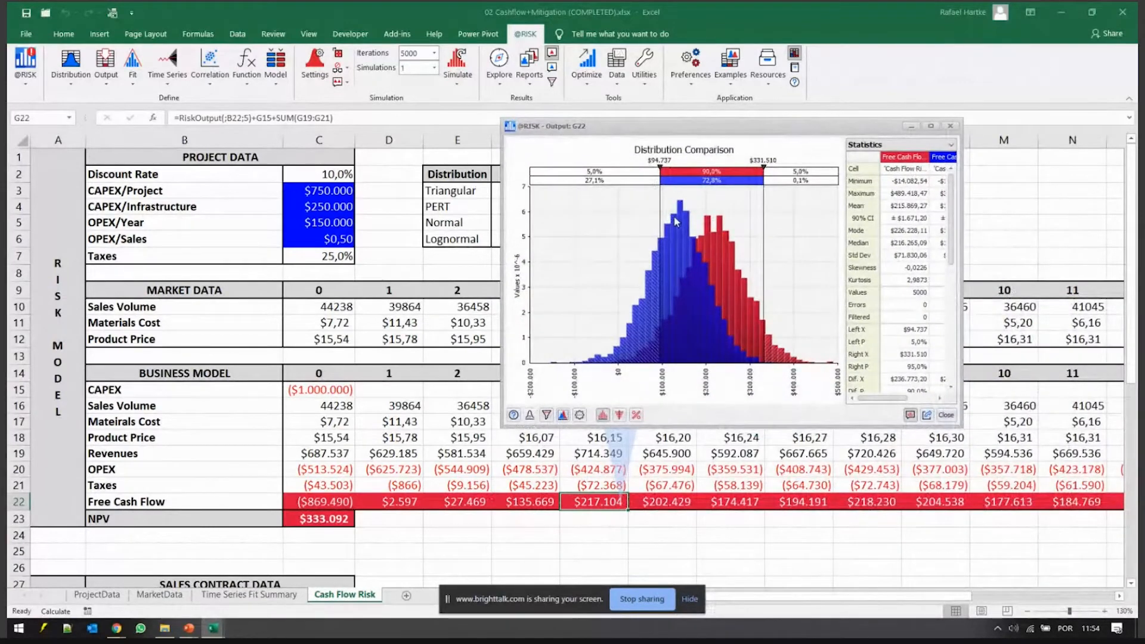
- Set the left delimiter of the distribution comparison to $0, review the probabilities and close the graph
click(664, 160)
text(0)
key(Return)
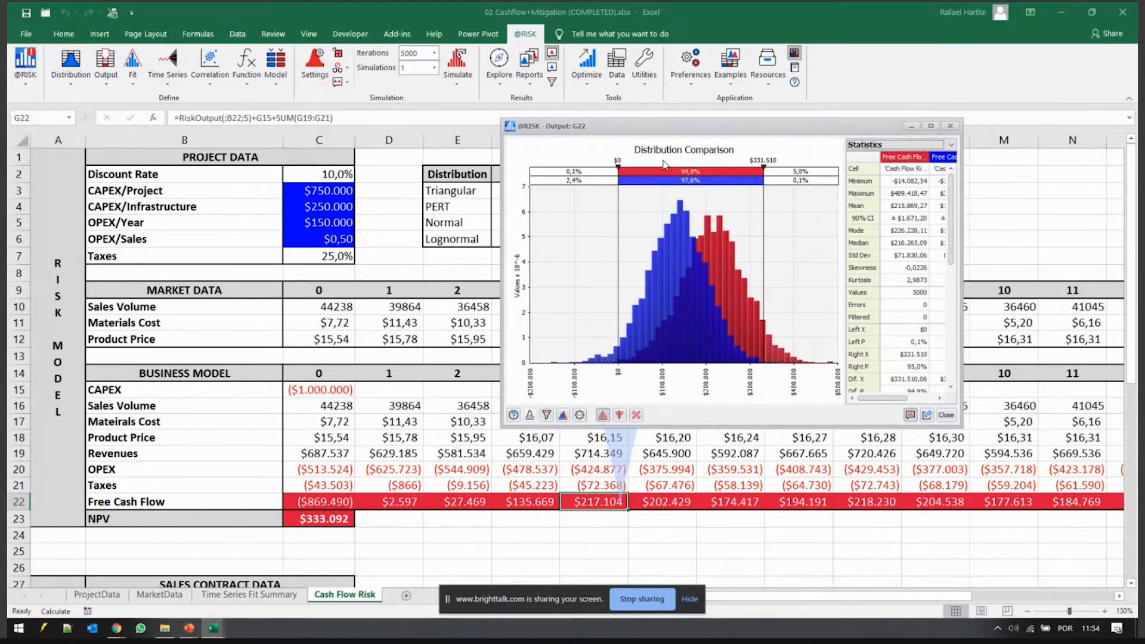
key(ctrl)
click(948, 415)
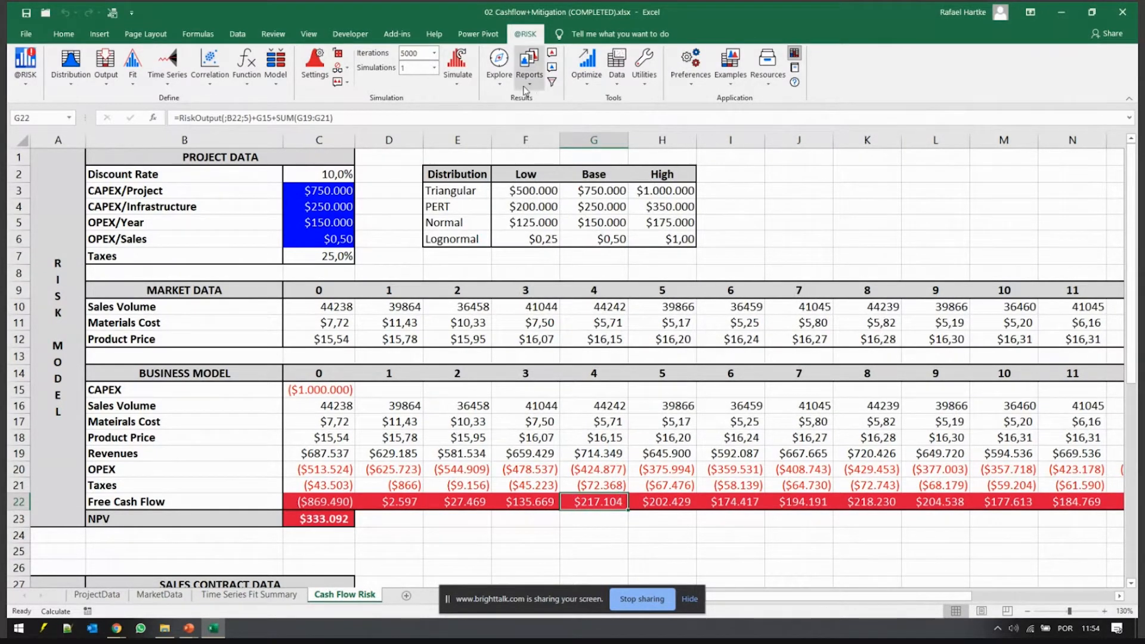
- Create a Summary Trend graph of Free Cash Flow for years 1 to 20 (D22:W22)
key(Left)
key(Left)
key(Left)
key(Left)
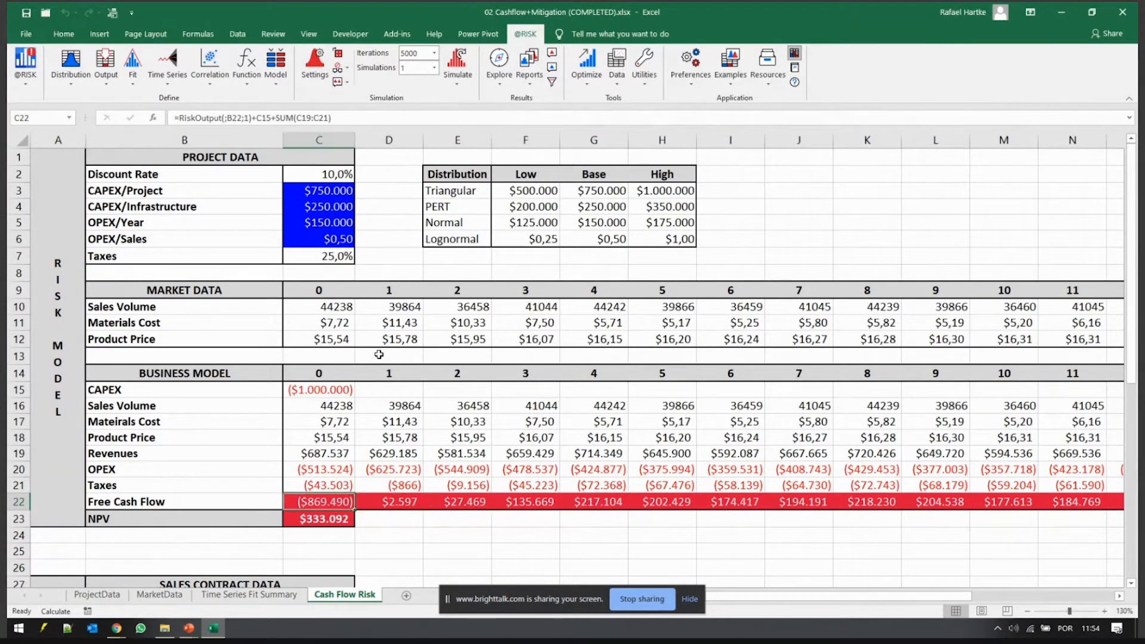
key(Right)
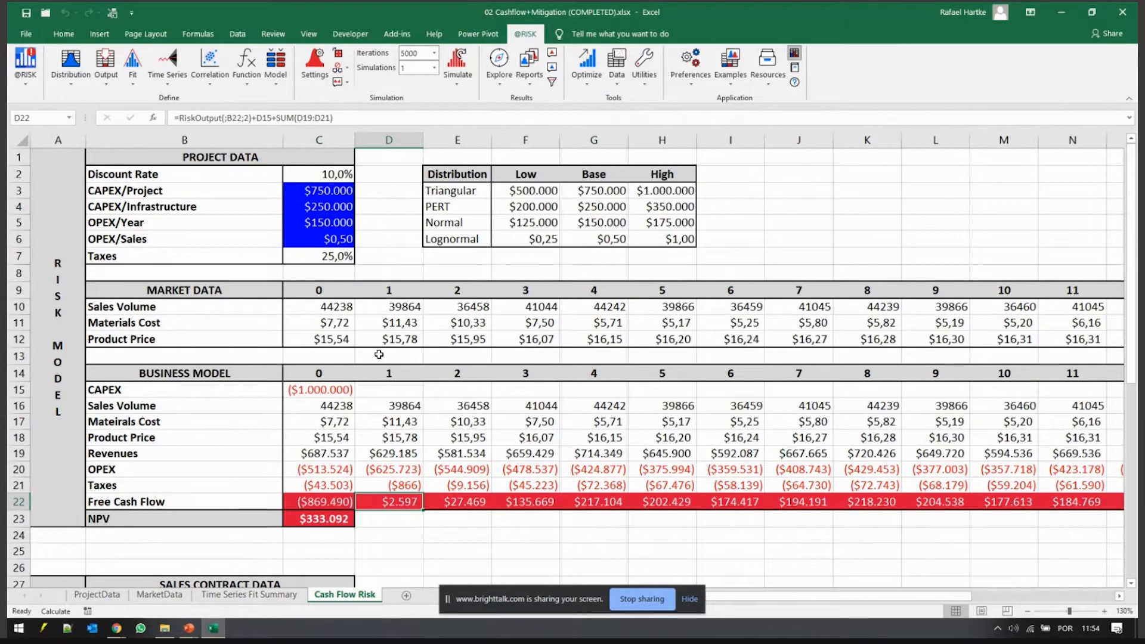
key(ctrl+shift+Right)
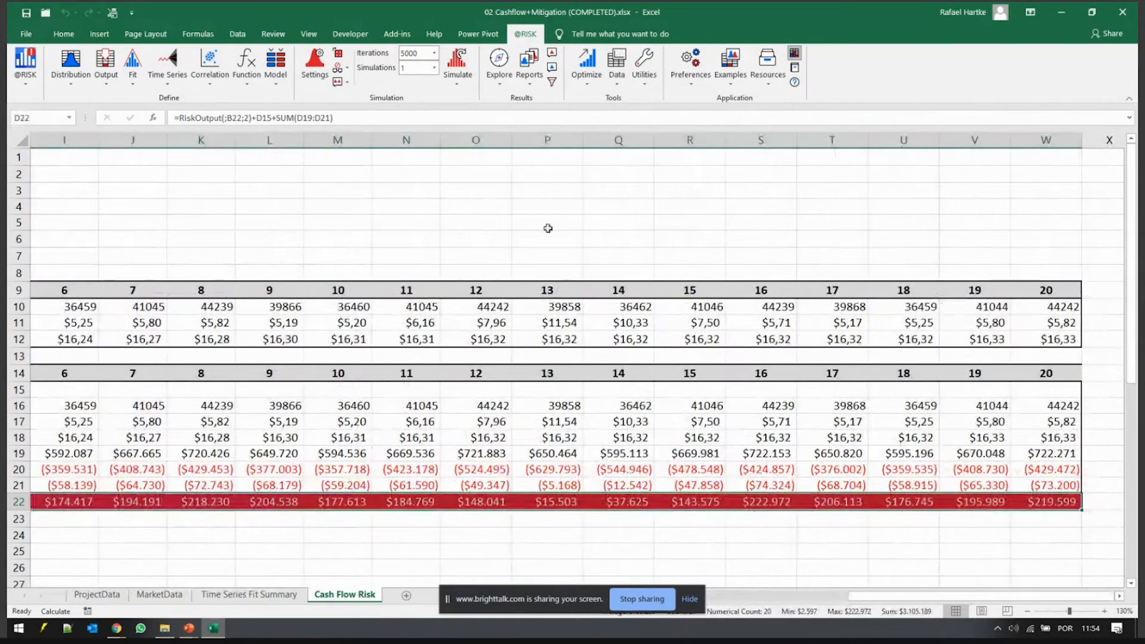
click(499, 63)
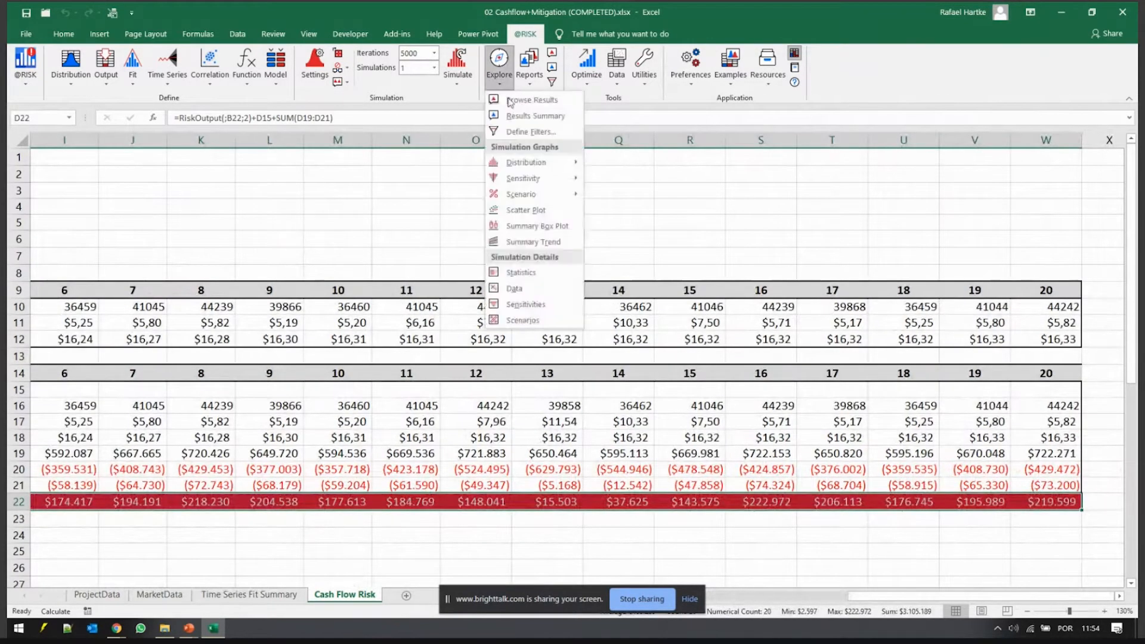
click(540, 242)
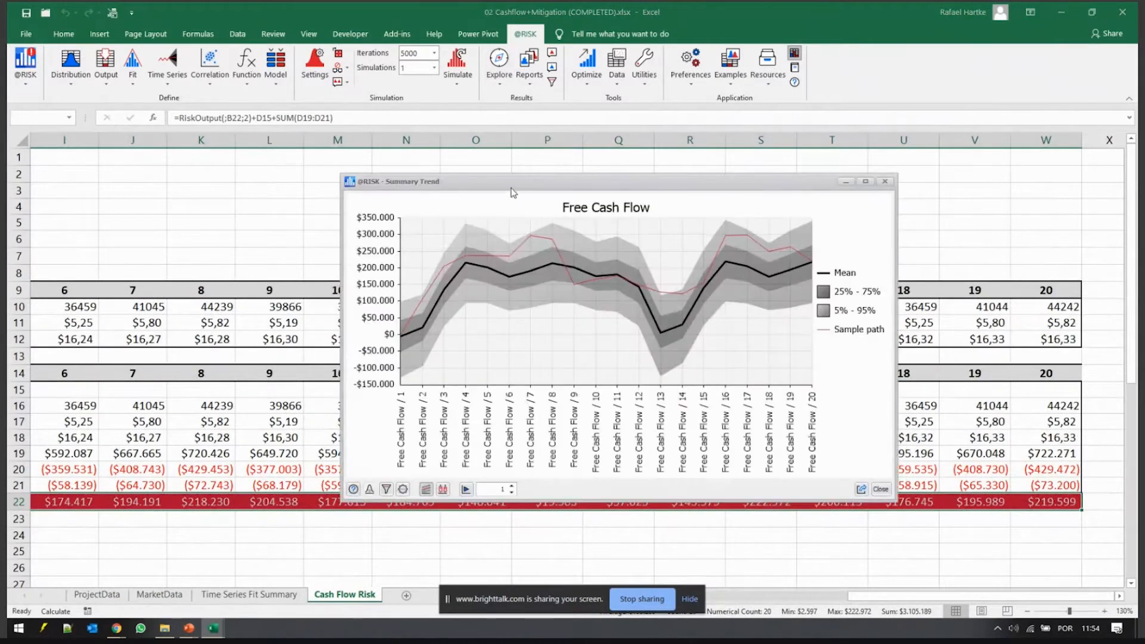
- Reposition and enlarge the Free Cash Flow Summary Trend window, and examine its mean, percentile bands and sample path
click(778, 595)
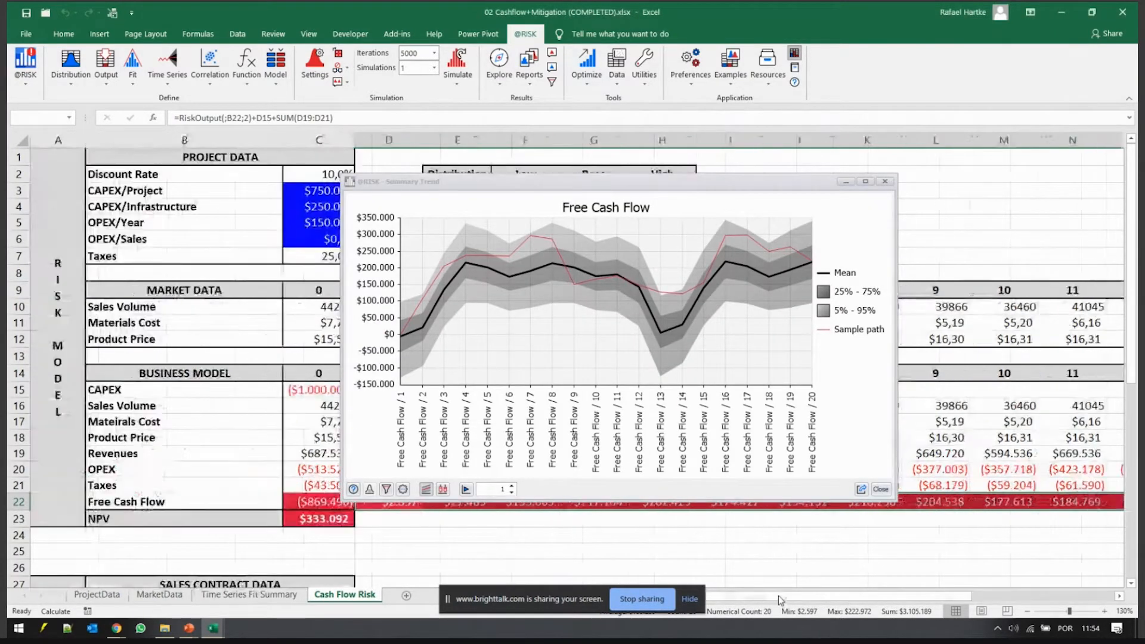
drag(593, 181, 307, 56)
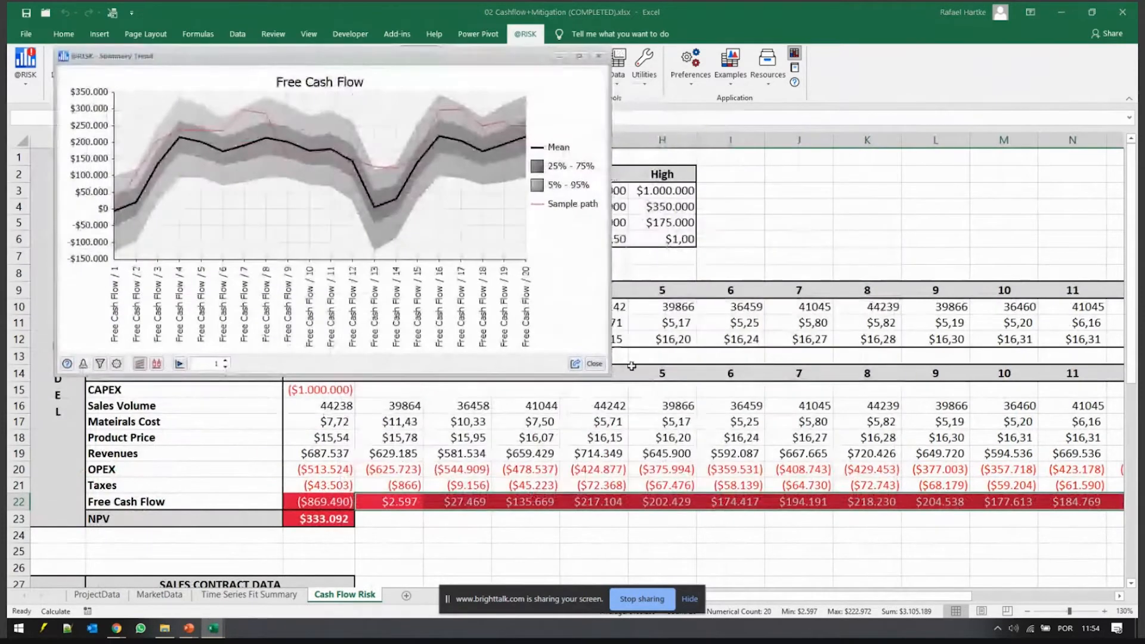
click(610, 377)
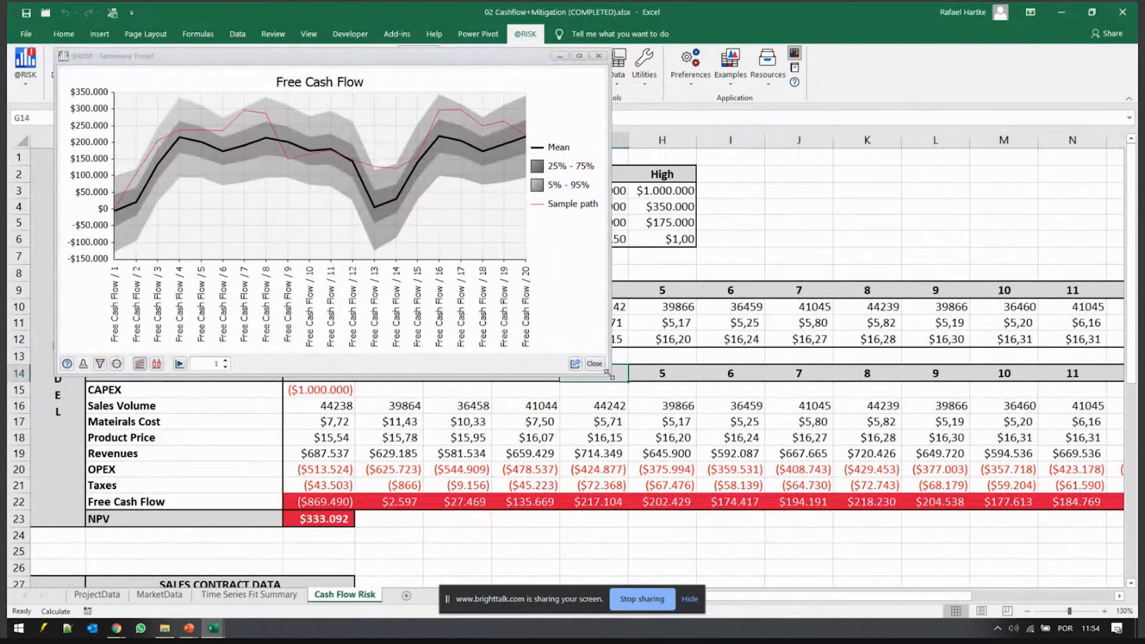
drag(608, 374, 972, 516)
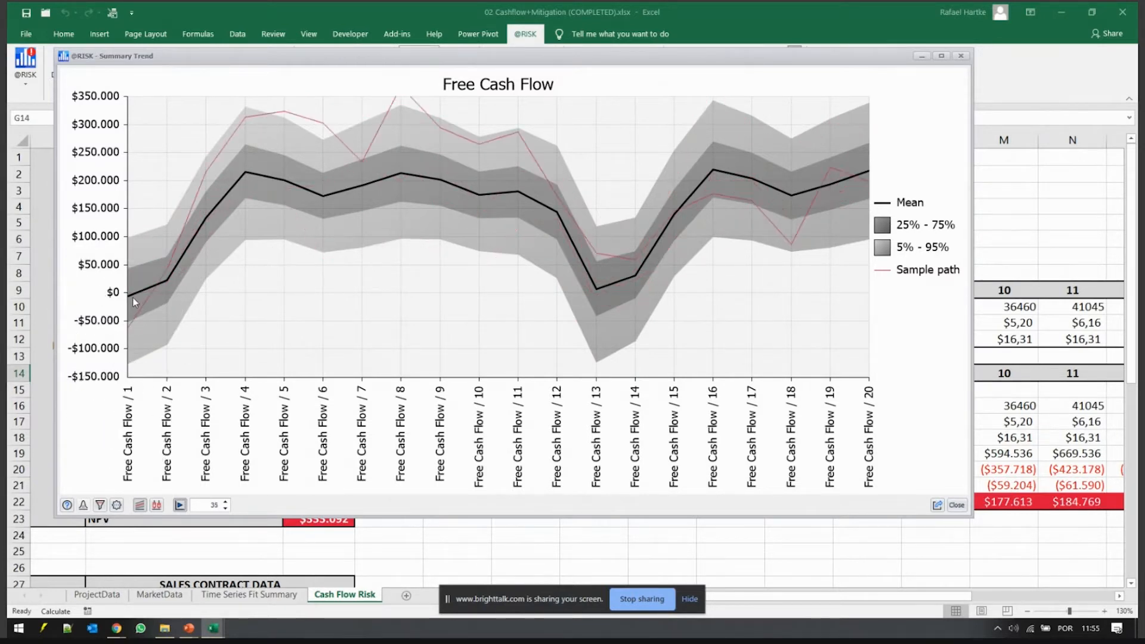
click(131, 296)
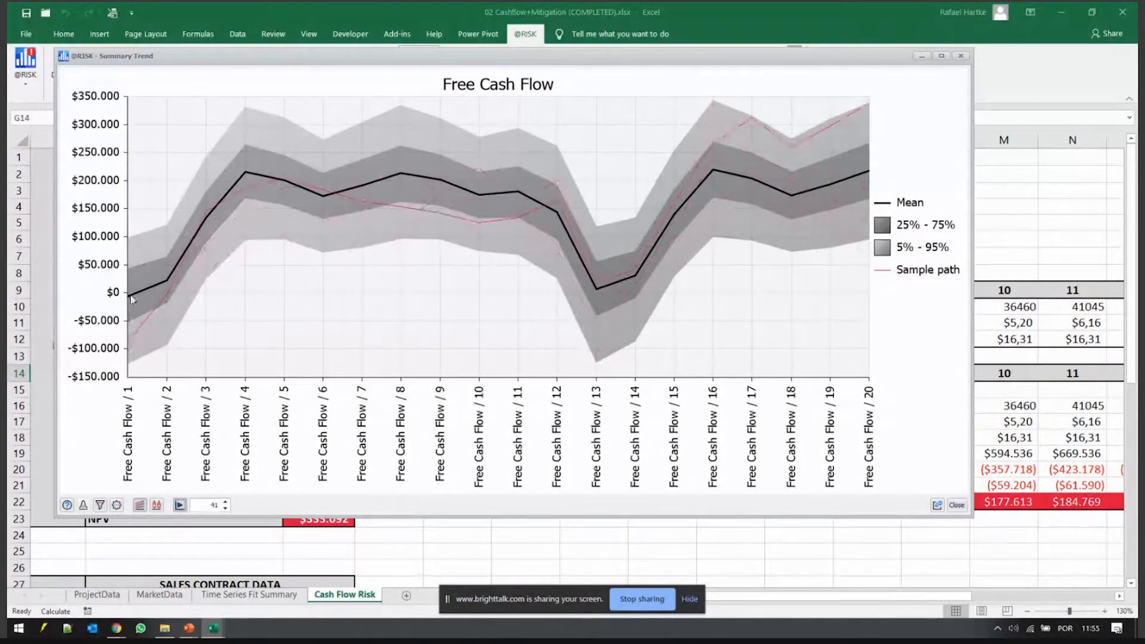
key(ctrl)
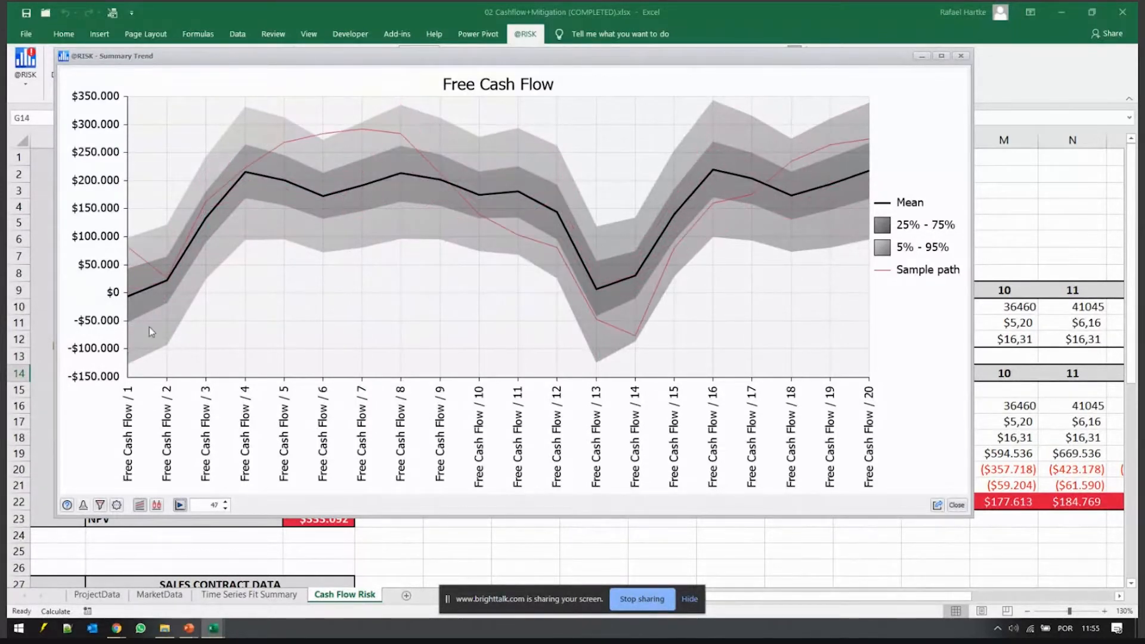
- Examine the Free Cash Flow Summary Trend's mean, percentile bands and sample paths, focusing on years 1, 2, 13 and 14
key(ctrl)
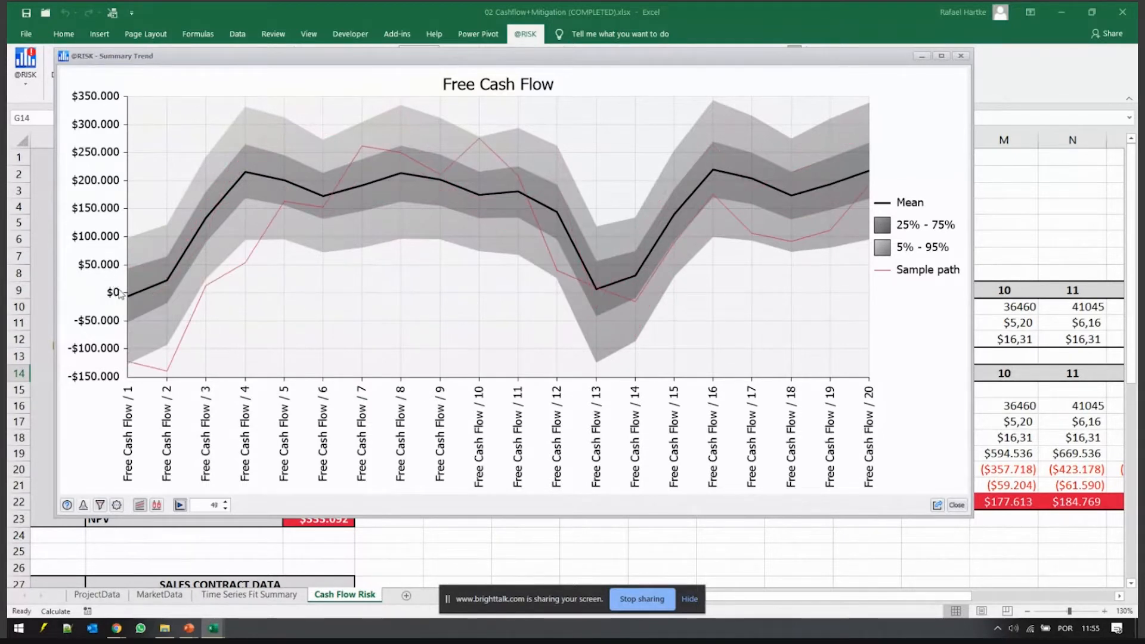
key(ctrl)
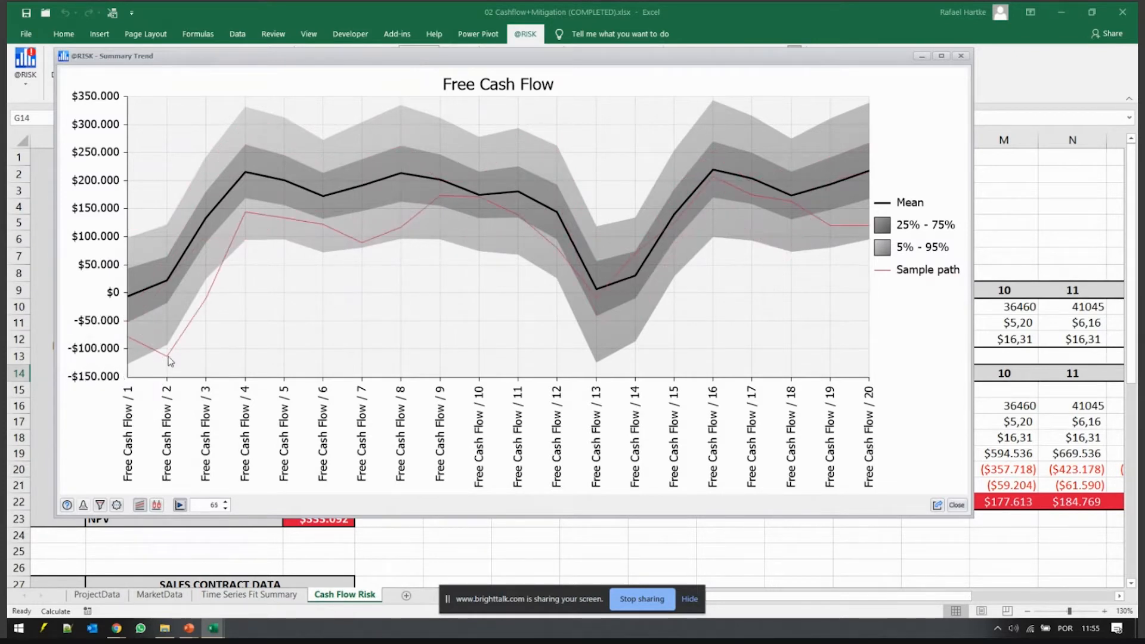
key(ctrl)
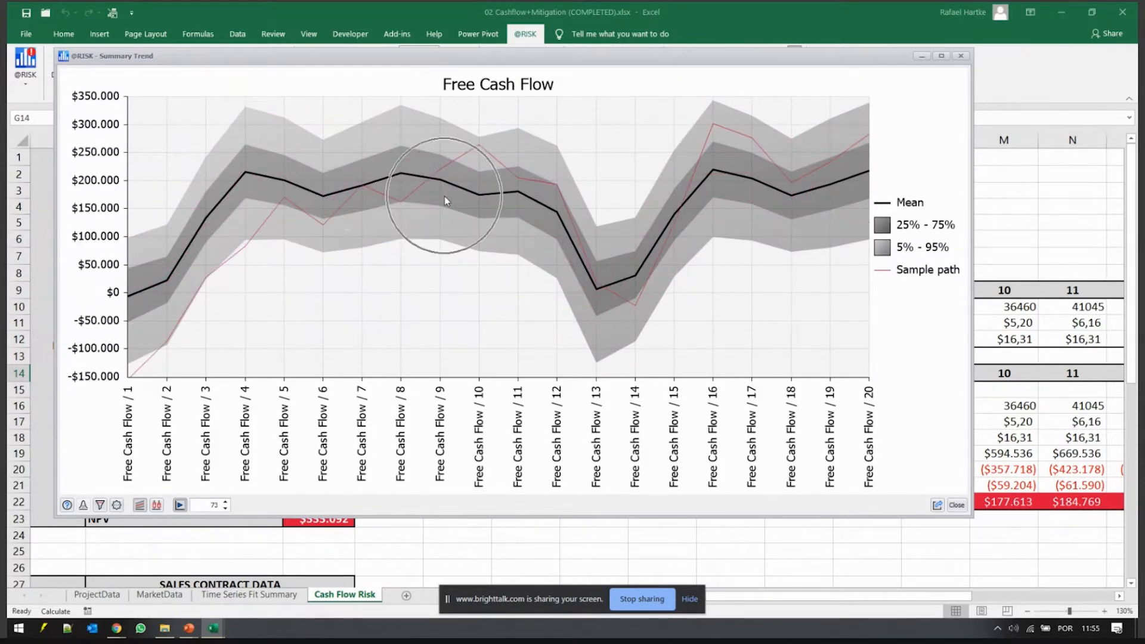
key(ctrl)
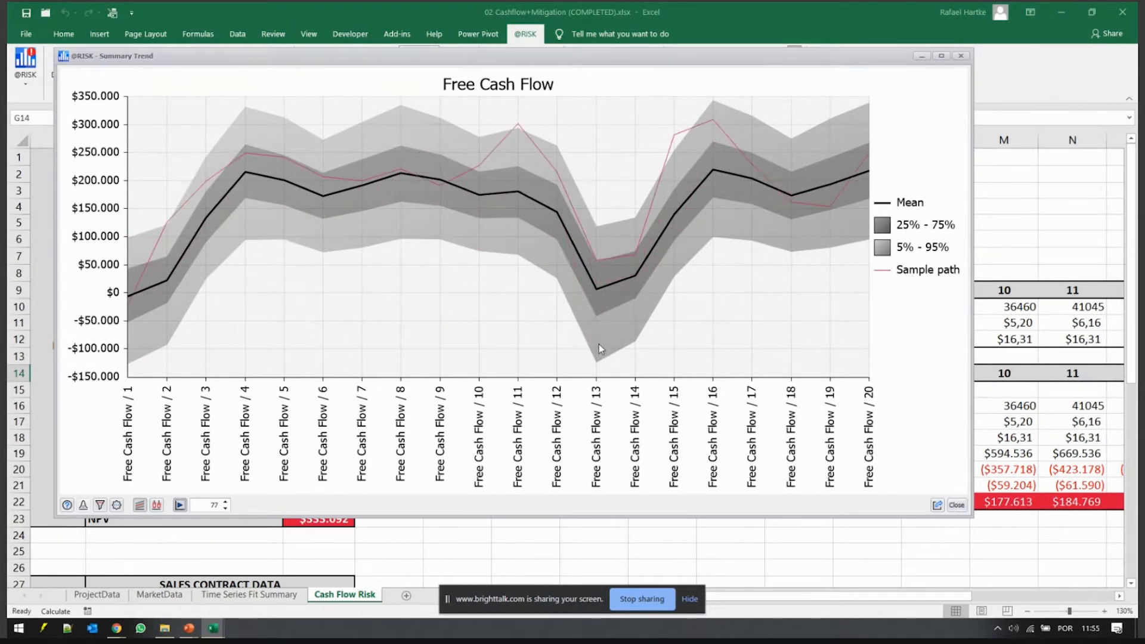
key(ctrl)
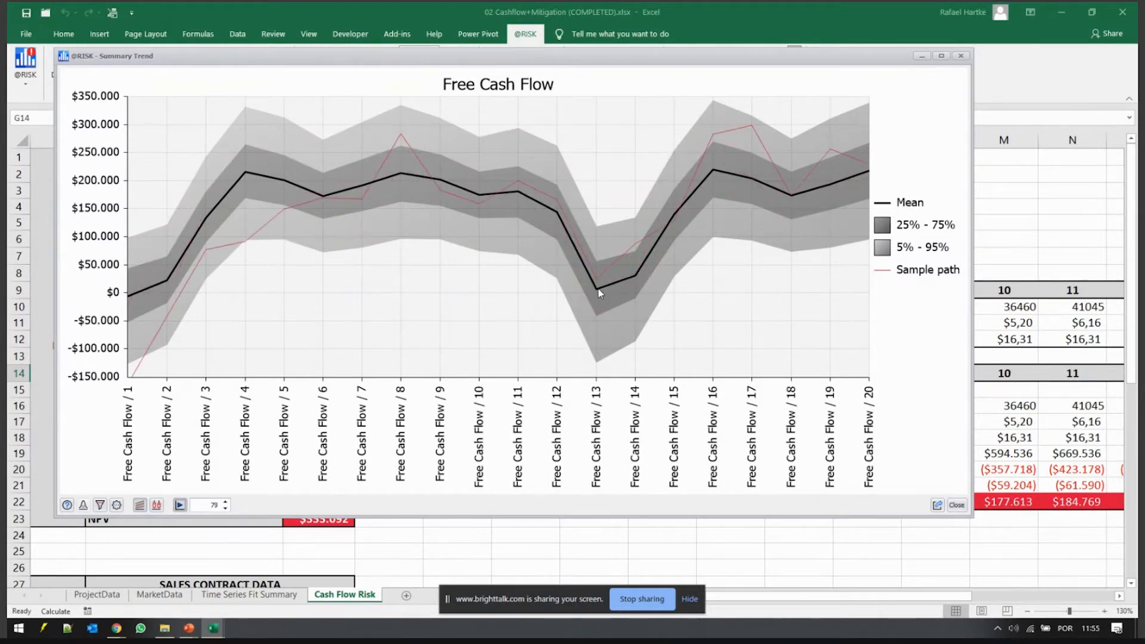
key(ctrl)
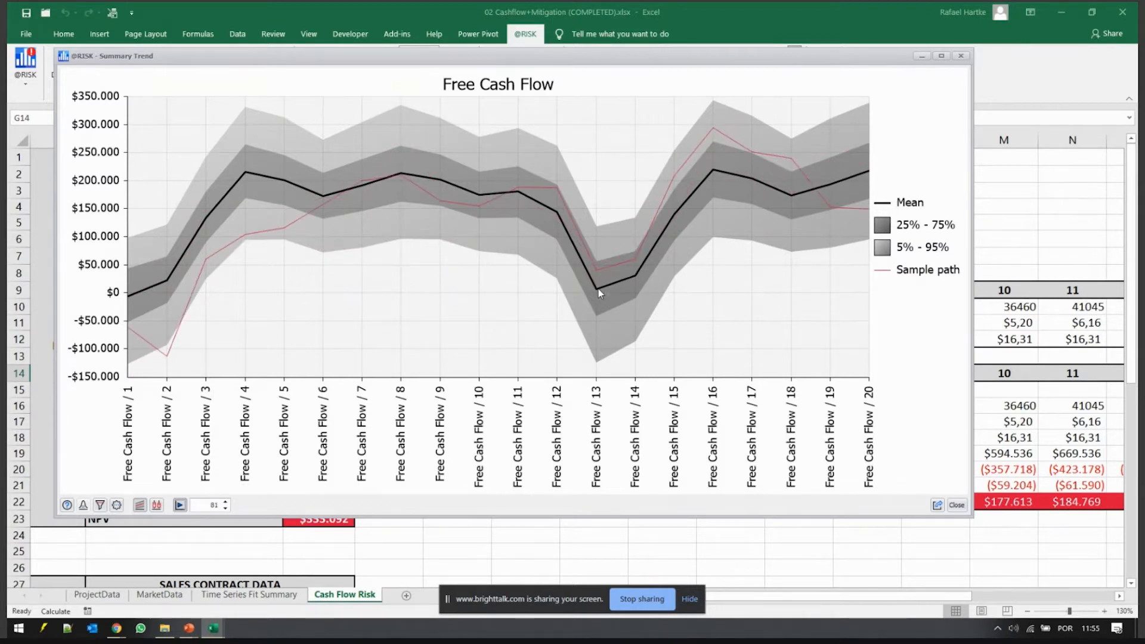
key(ctrl)
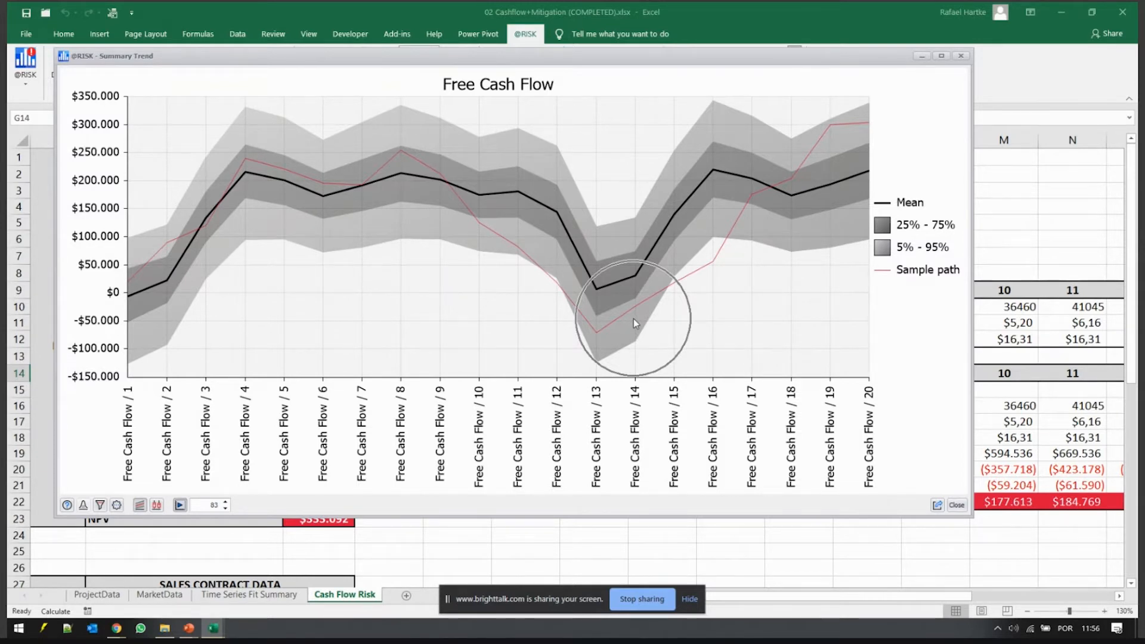
key(ctrl)
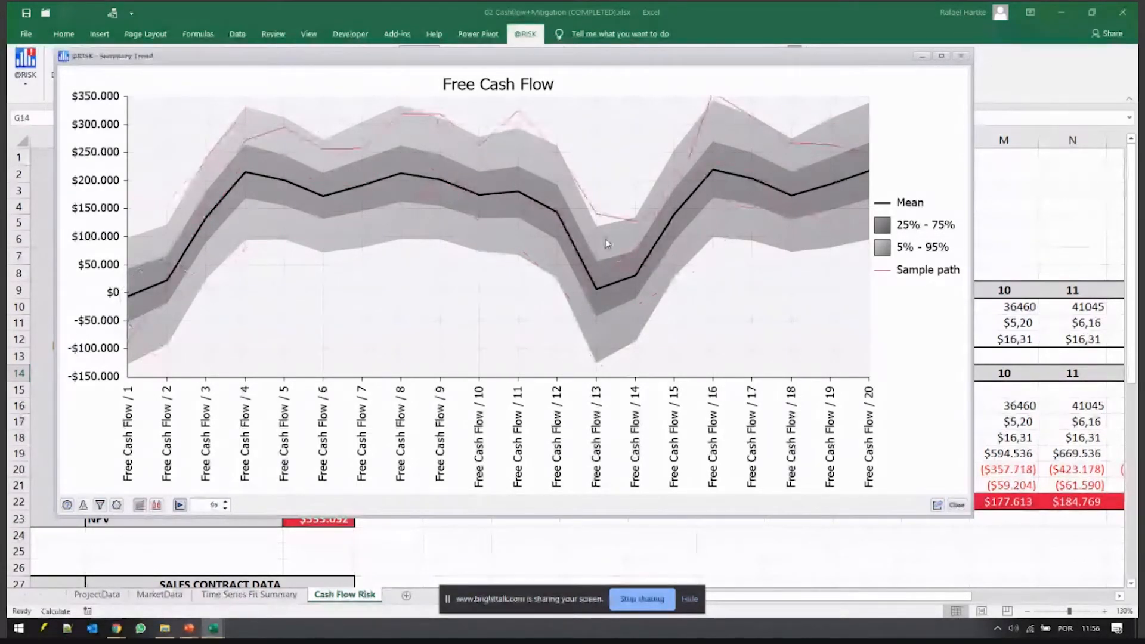
click(612, 302)
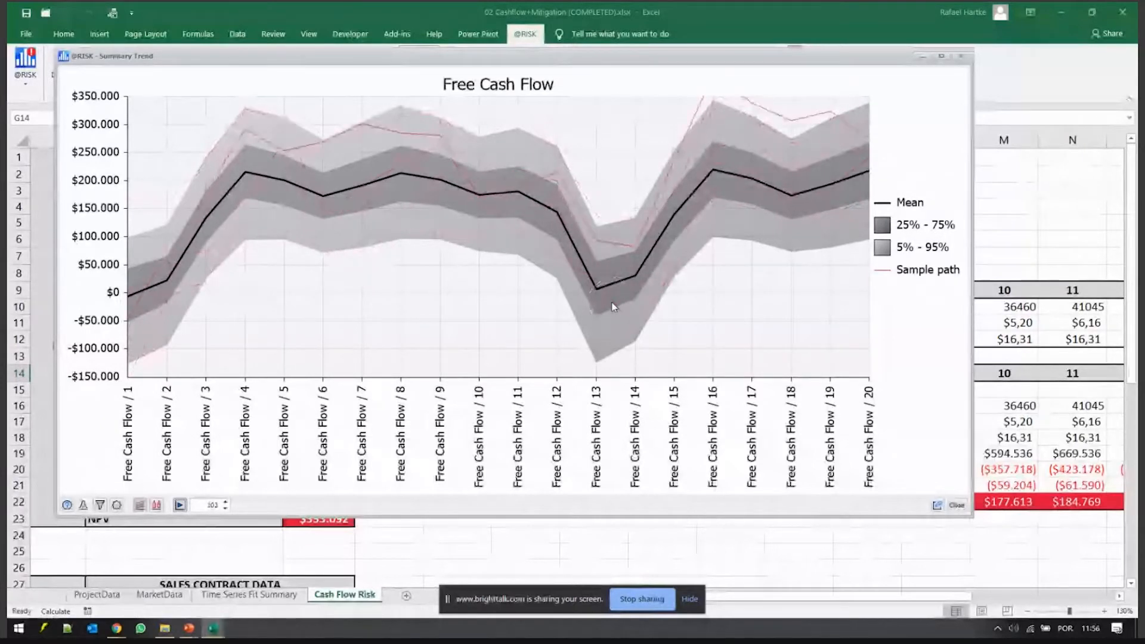
- Show the Free Cash Flow summary as a box plot and close the graph after viewing it
click(158, 505)
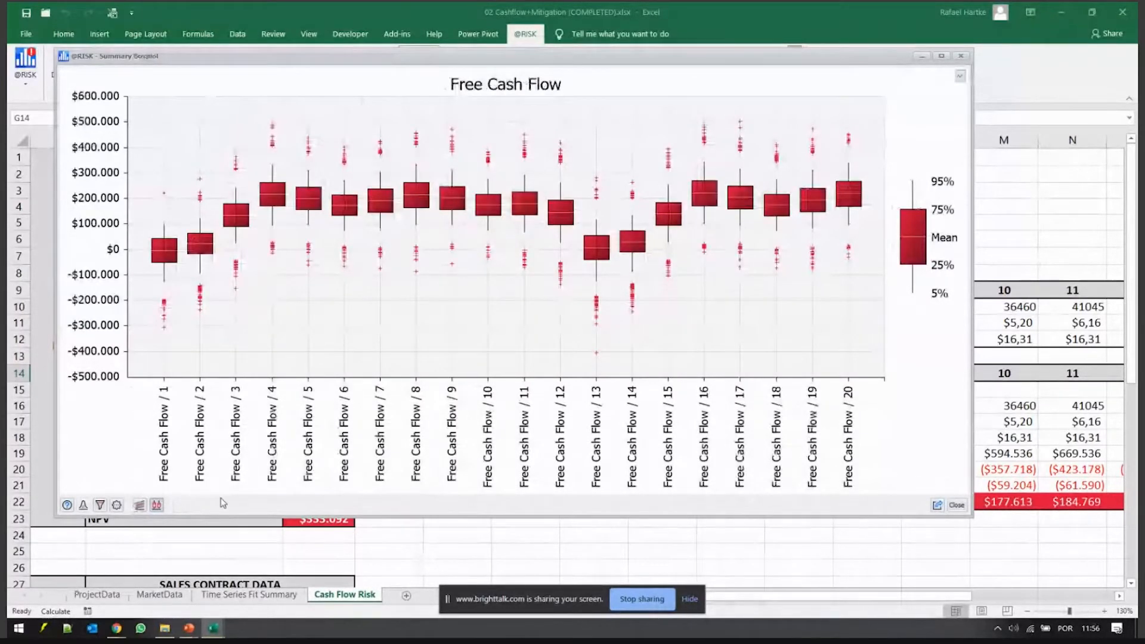
click(956, 505)
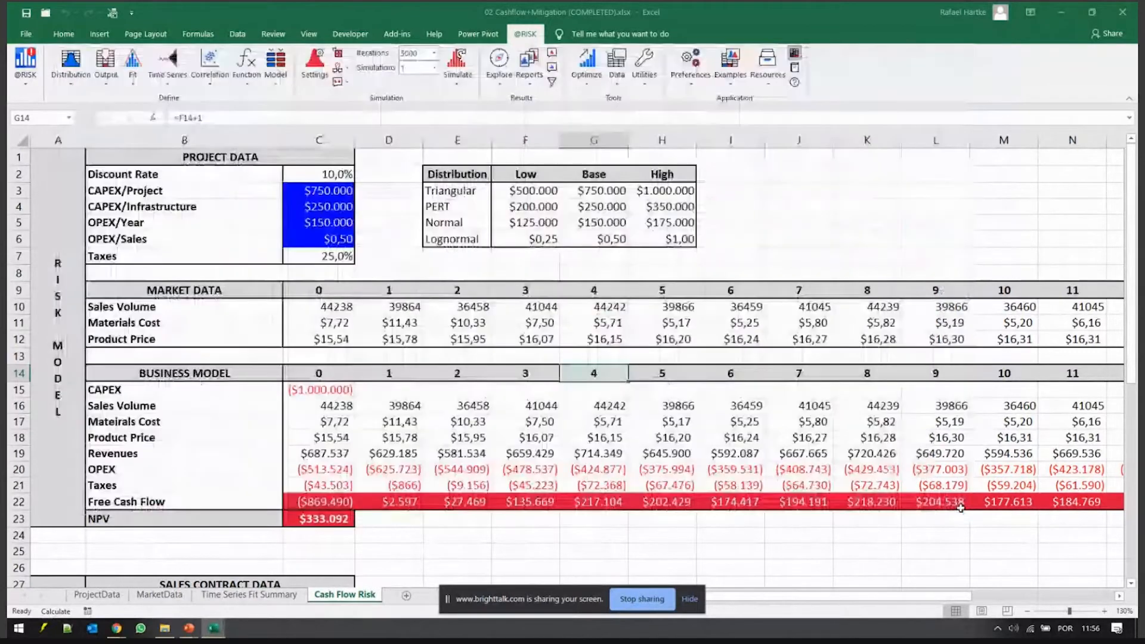
- Highlight the project data in B3:D7 of the Cash Flow Risk sheet and go to the ProjectData sheet
click(525, 405)
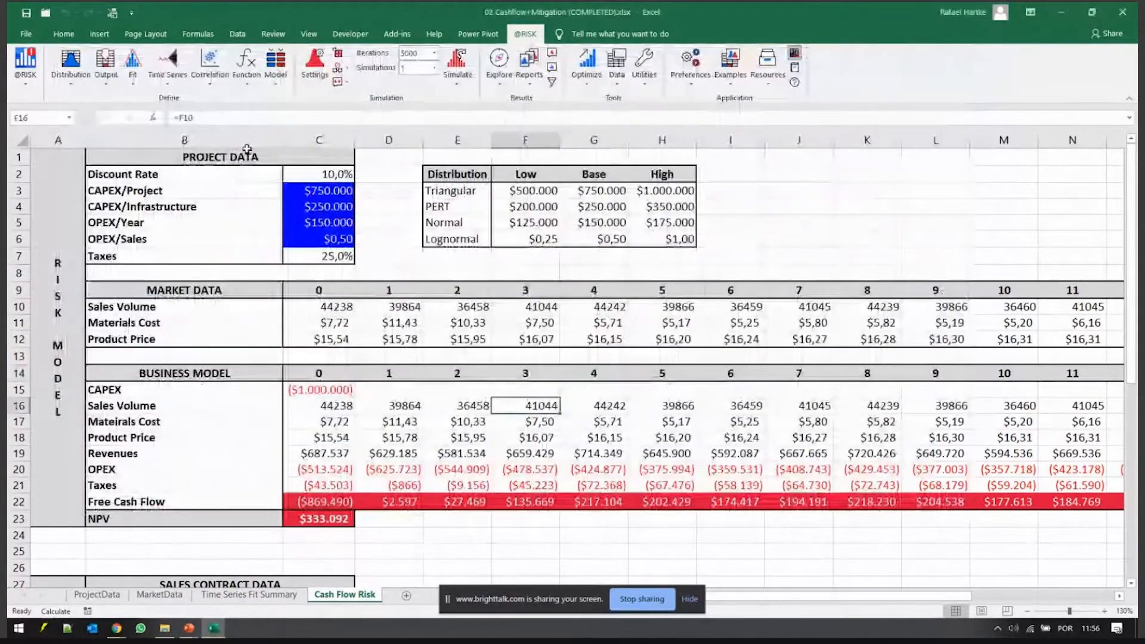
drag(213, 192, 378, 252)
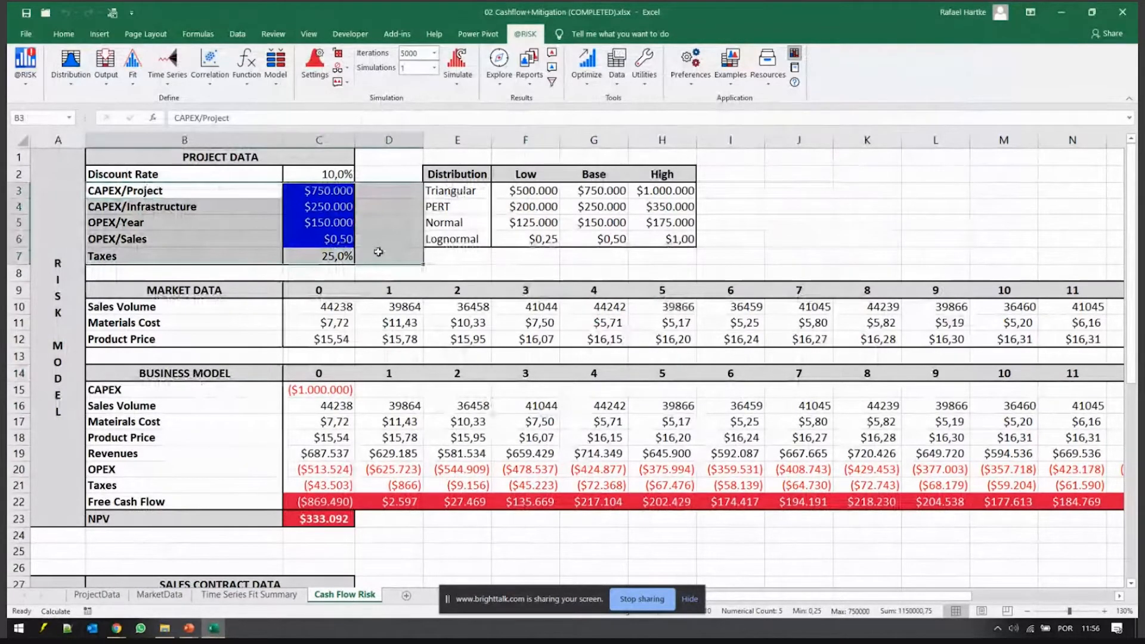
key(ctrl+Page_Up)
key(ctrl+Page_Up)
key(ctrl+Page_Up)
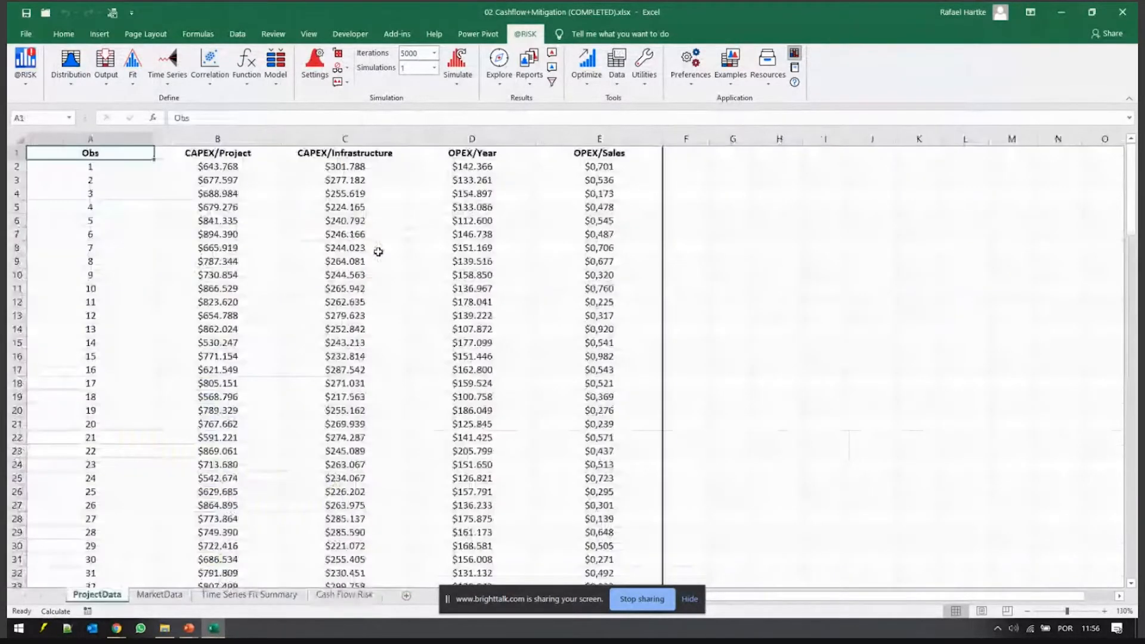
- Run a Batch Fit on ProjectData columns B:E as continuous sample data with no filter
drag(218, 137, 596, 139)
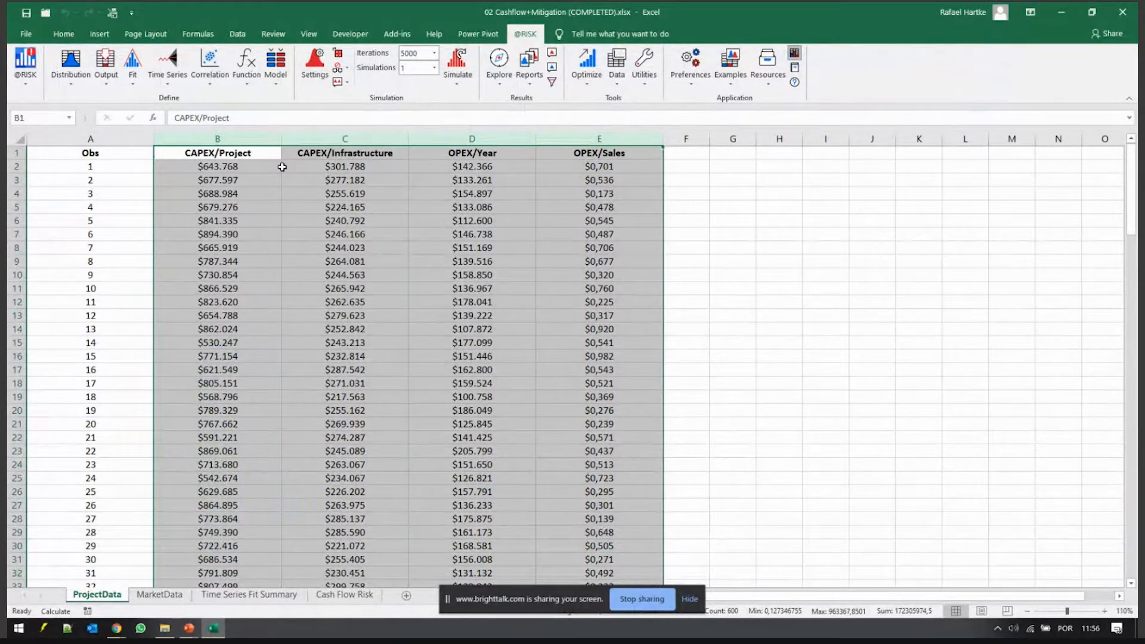
click(132, 80)
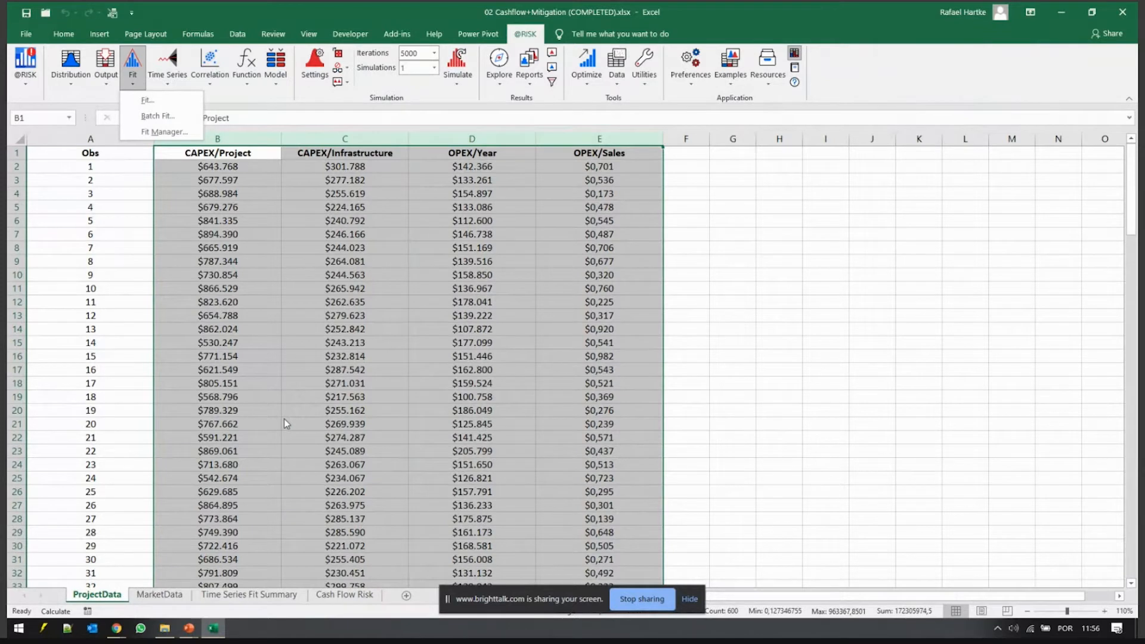
click(158, 113)
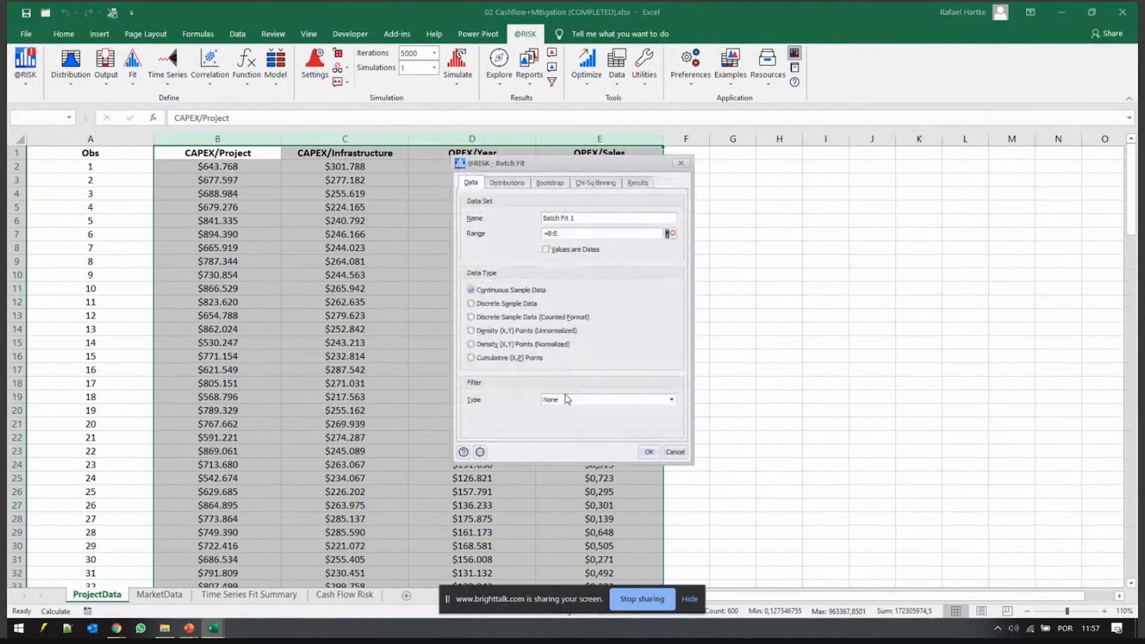
click(652, 450)
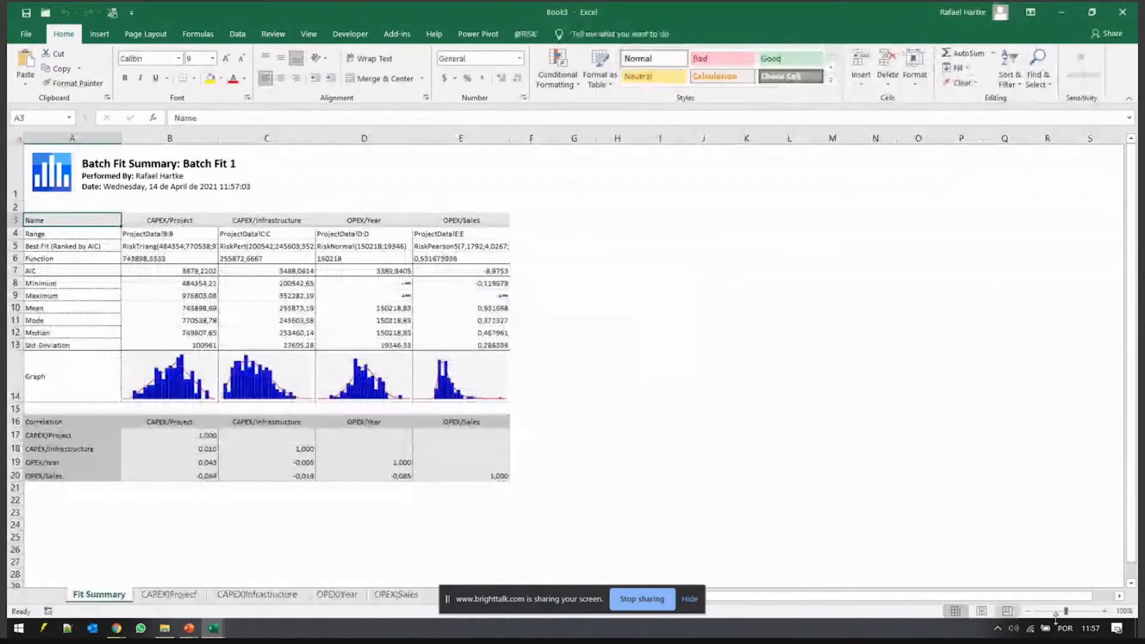
- Zoom the Fit Summary report to 130% and fill the Best Fit and Function rows (A5:E6) with yellow
click(1106, 612)
click(1106, 613)
click(1105, 612)
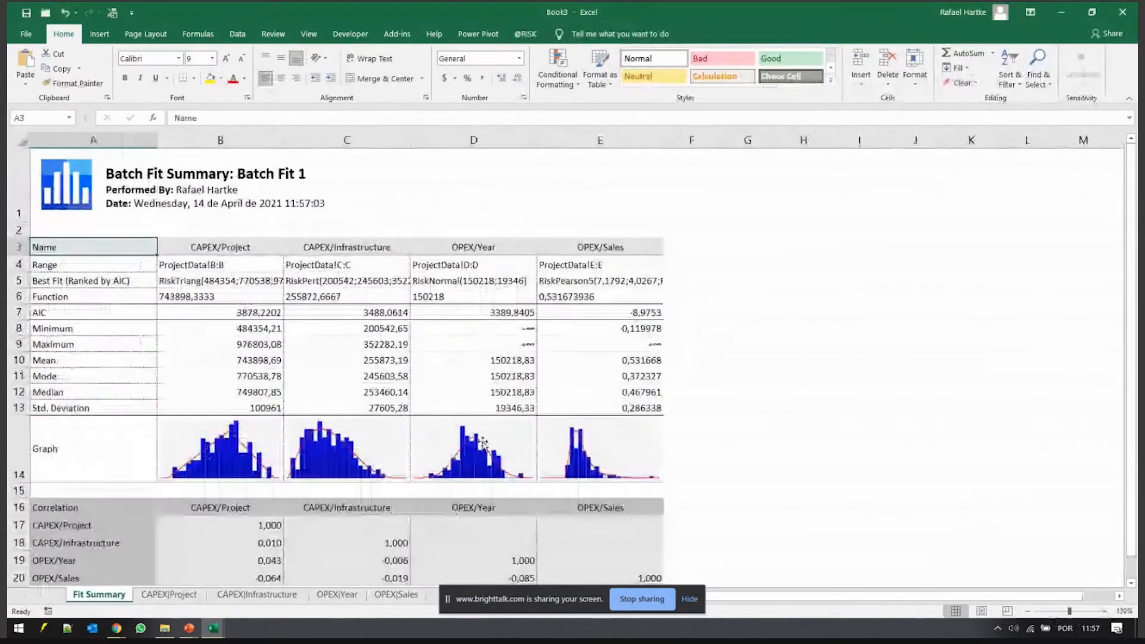
drag(61, 294, 590, 282)
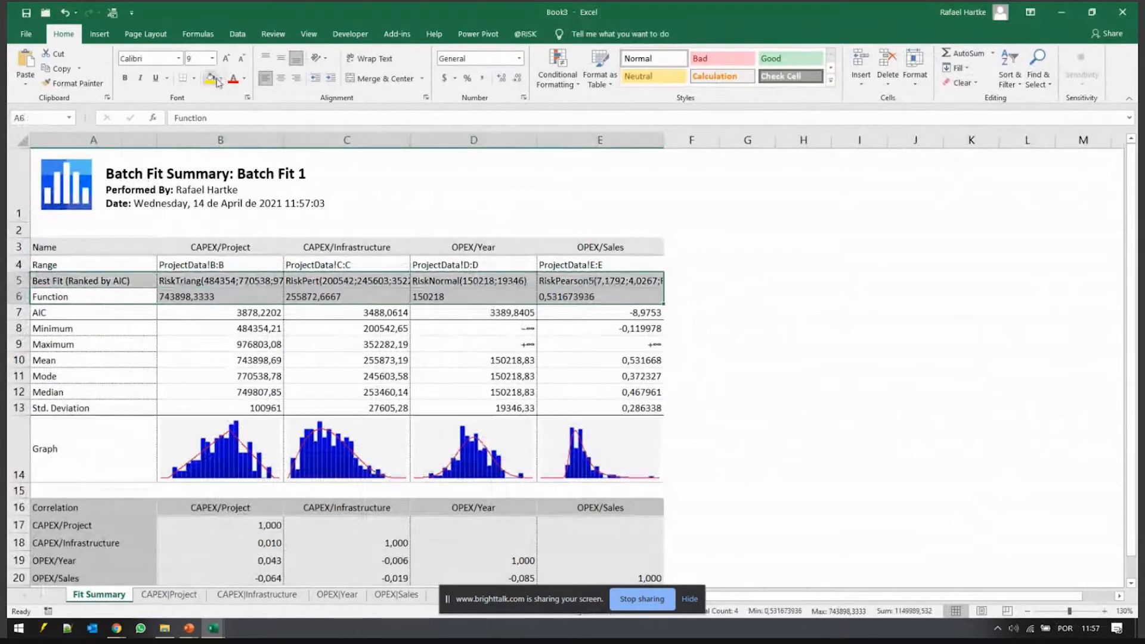
click(211, 78)
- Inspect the fitted distribution formulas in B6:E6 for CAPEX/Project, CAPEX/Infrastructure, OPEX/Year and OPEX/Sales, including their RiskCorrmat references
click(245, 298)
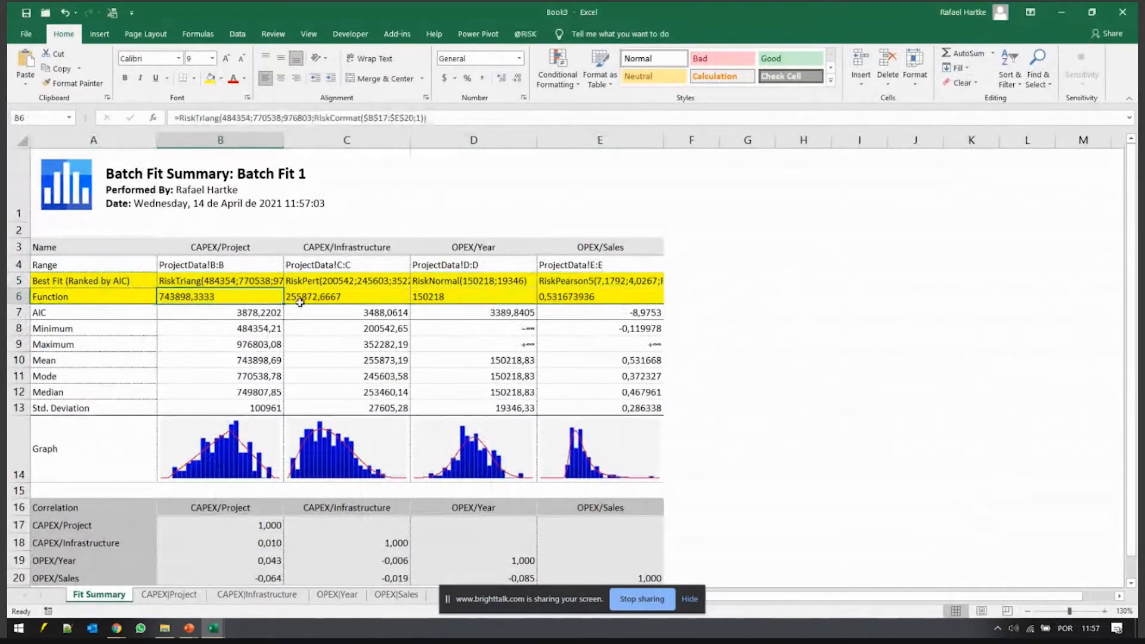
key(F2)
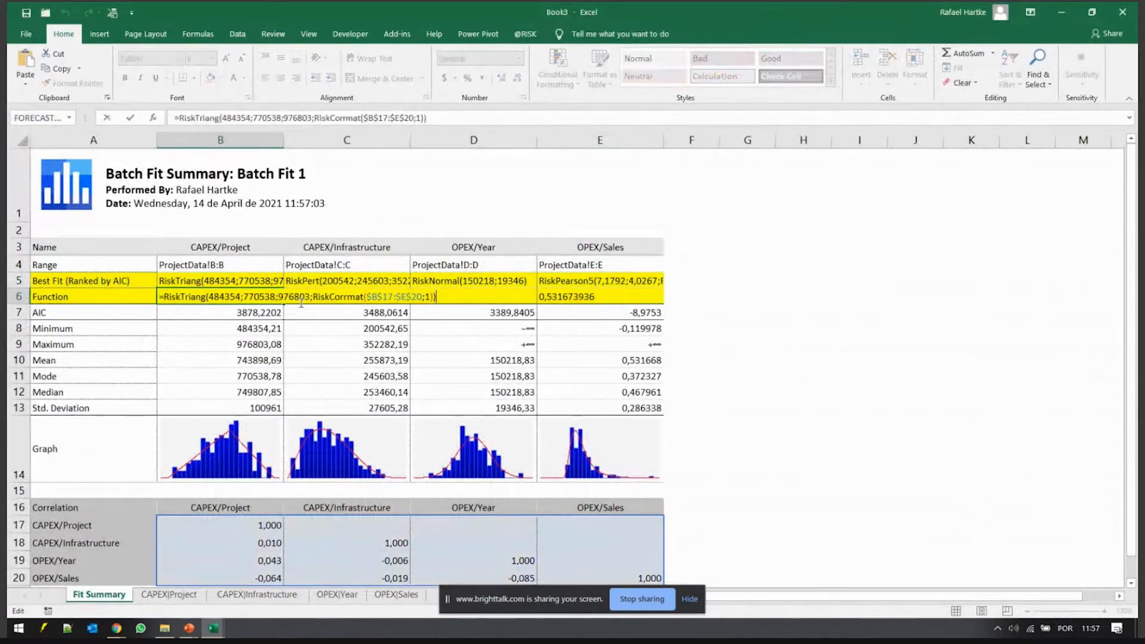
click(301, 302)
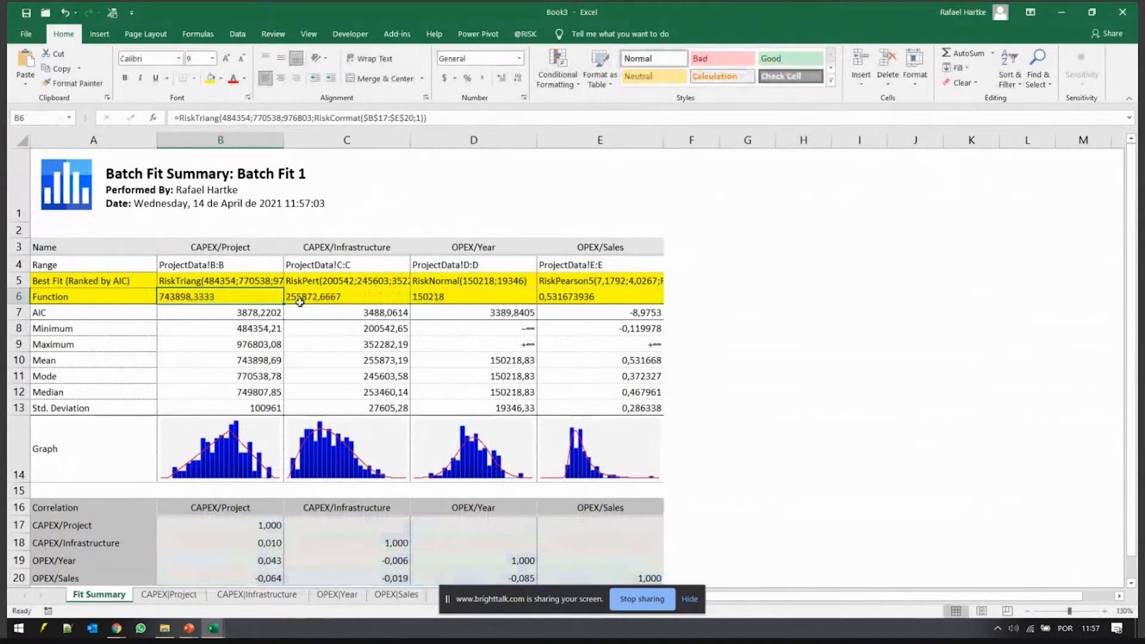
key(F2)
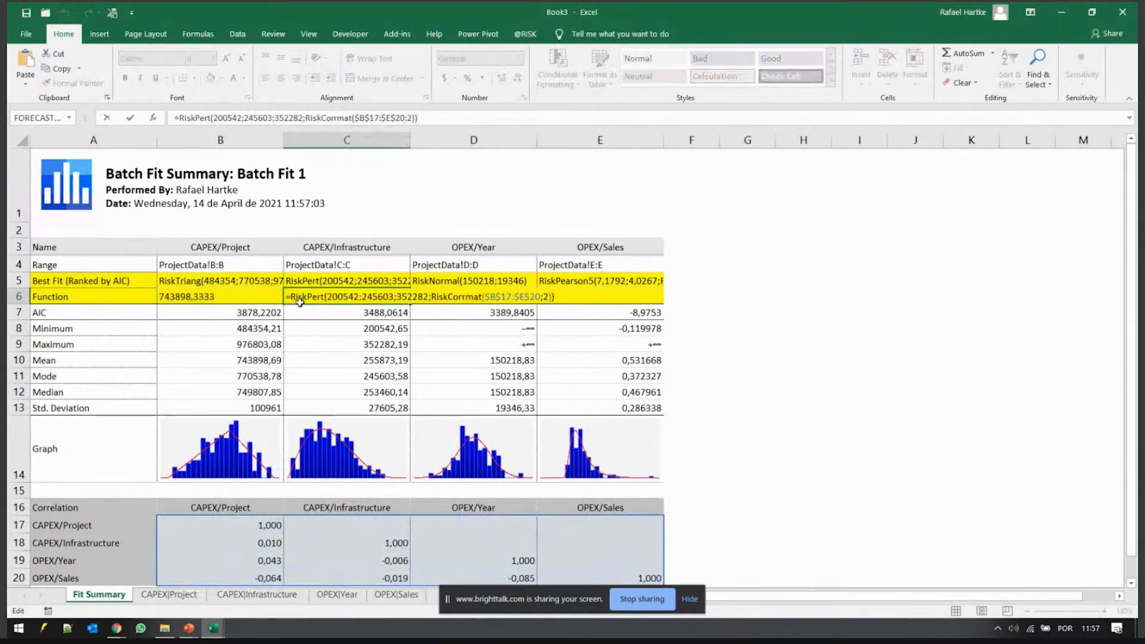
key(Tab)
key(F2)
key(Escape)
key(Tab)
key(F2)
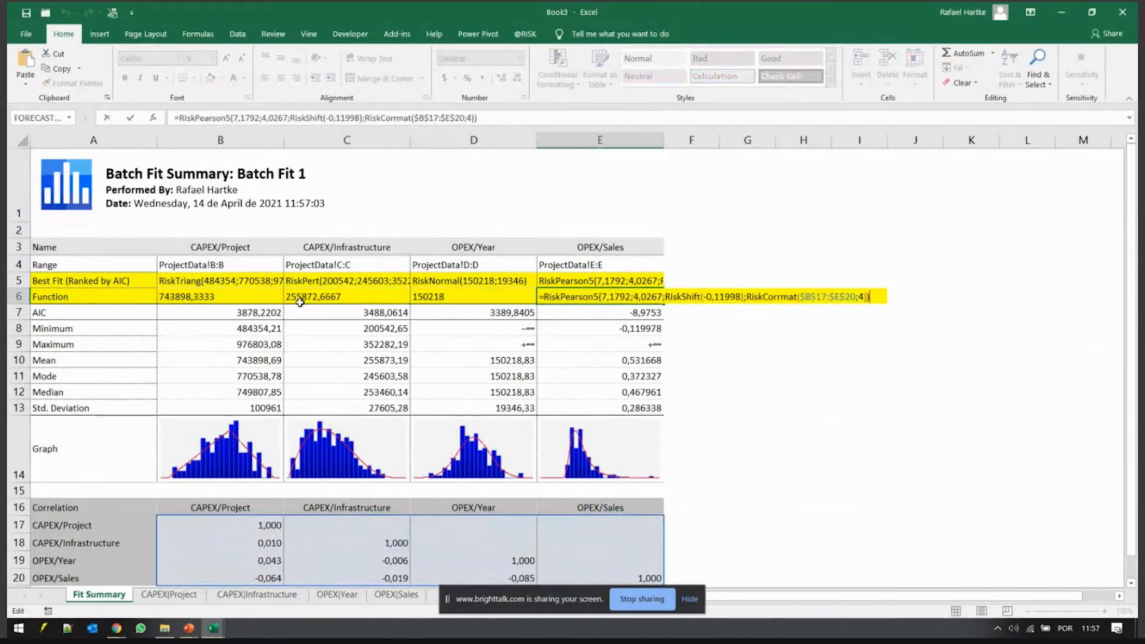
- Select the correlation matrix B17:E20 of the fit report and look over the available fitting commands
scroll(582, 428, down, 1)
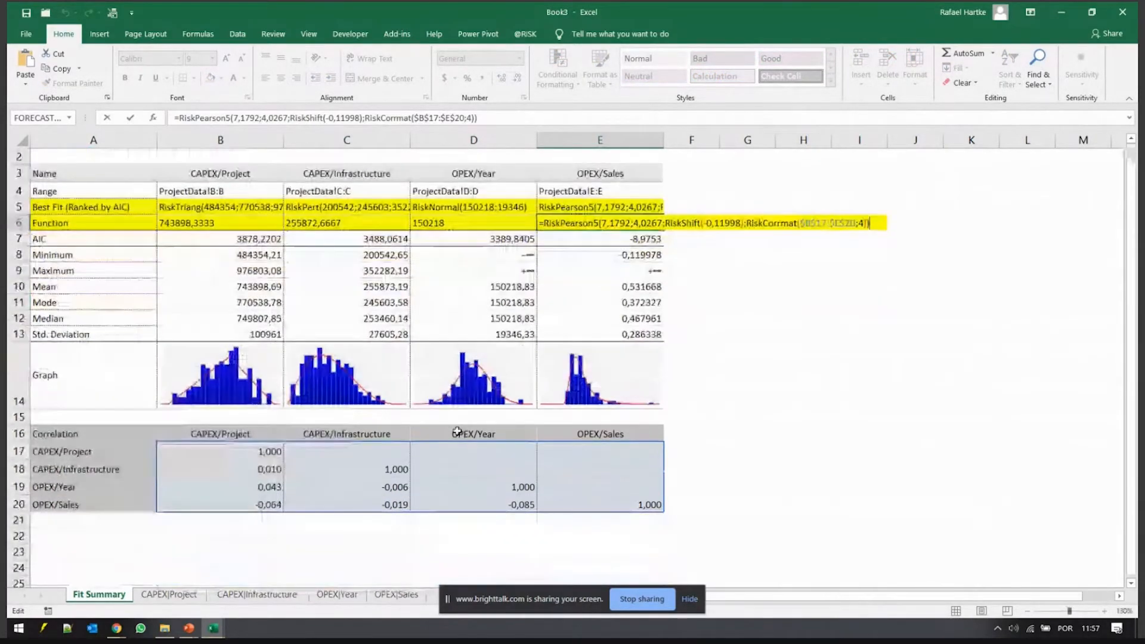
click(254, 452)
drag(254, 452, 649, 505)
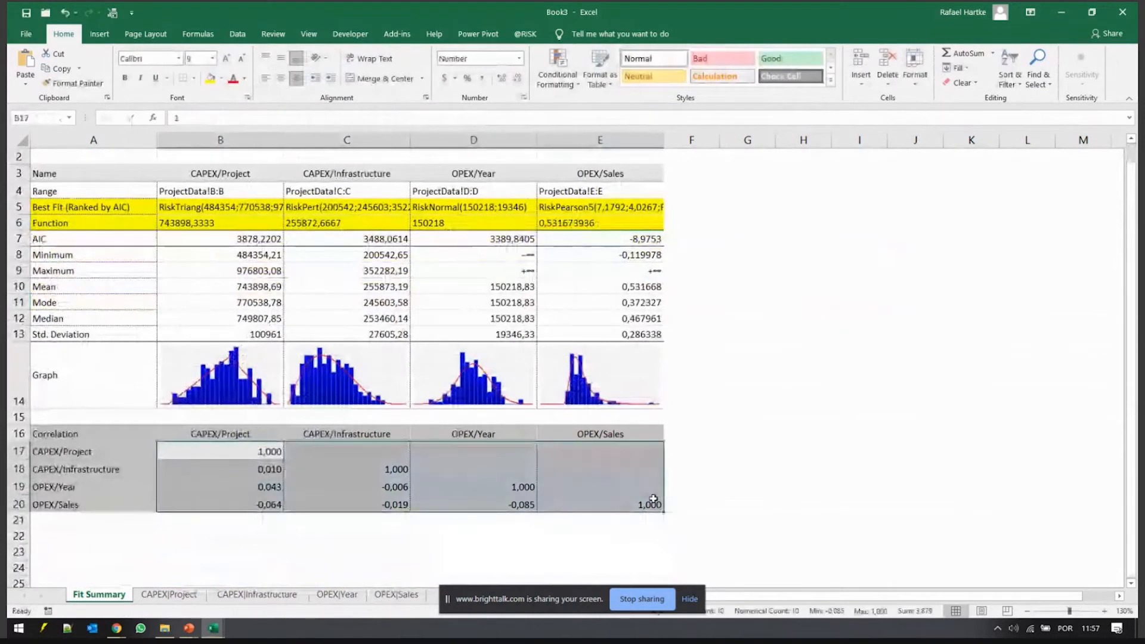
click(526, 34)
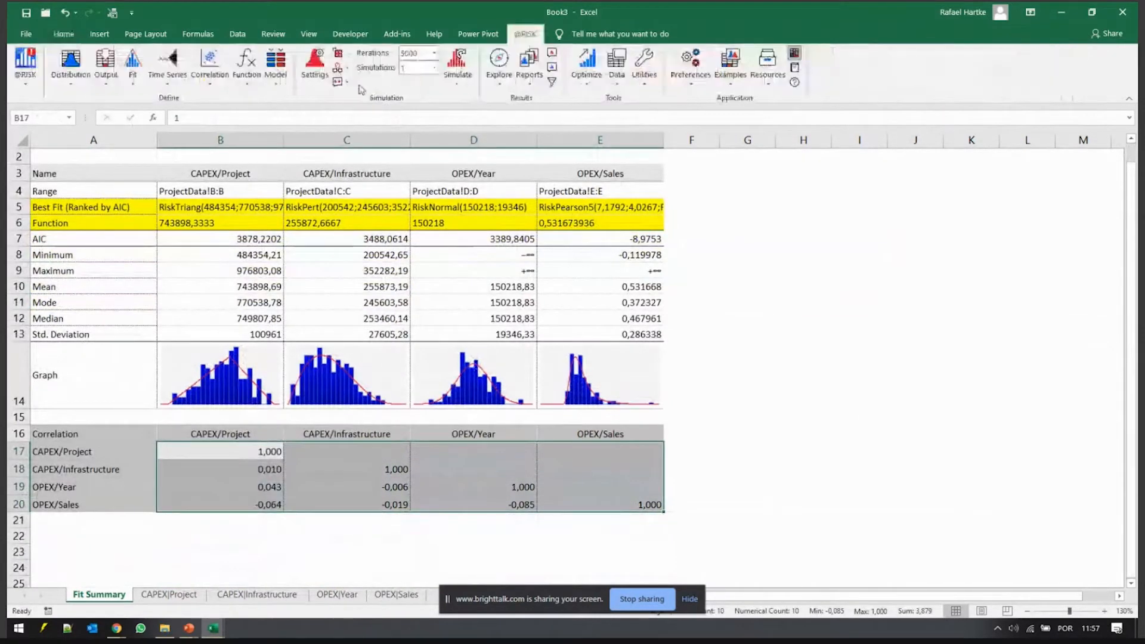
click(134, 83)
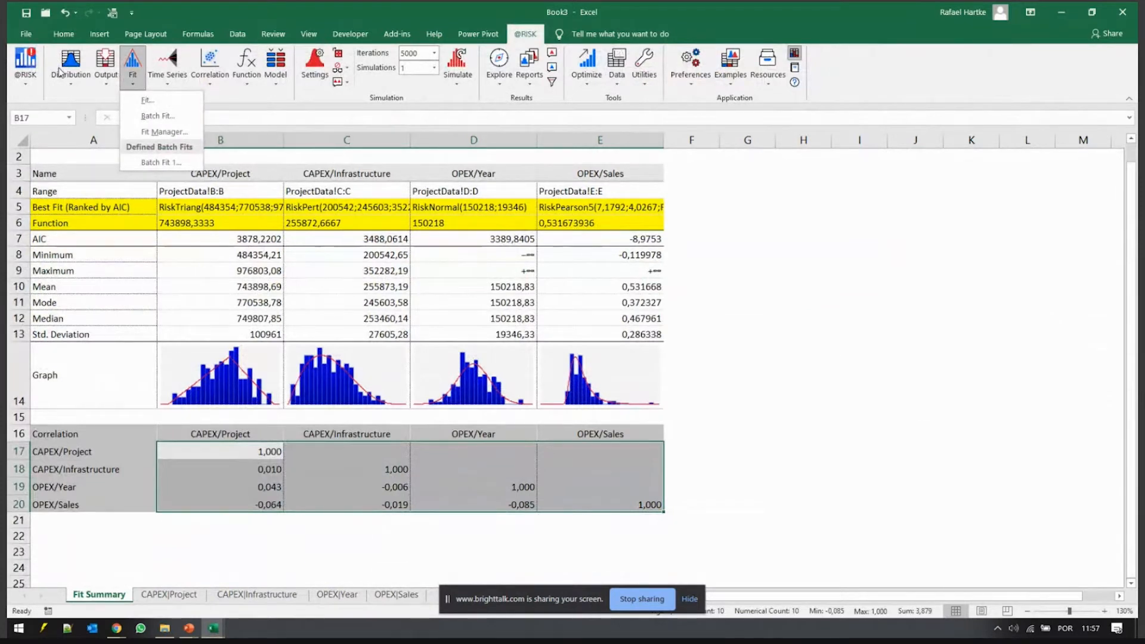
click(701, 286)
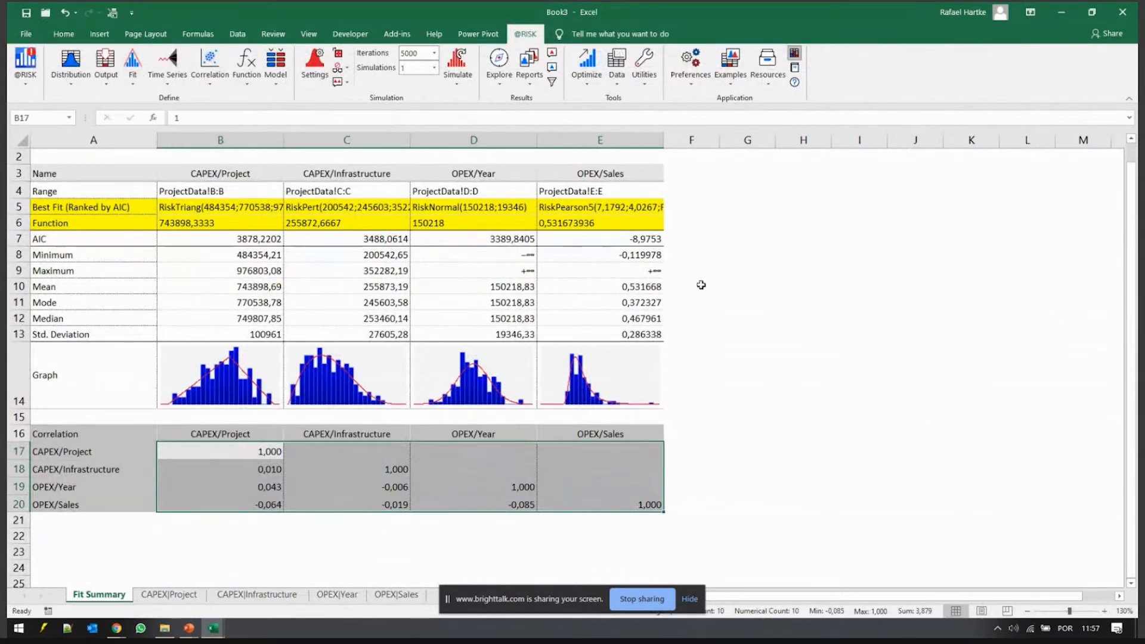
- Close the Batch Fit report workbook without saving it
click(44, 16)
text(n)
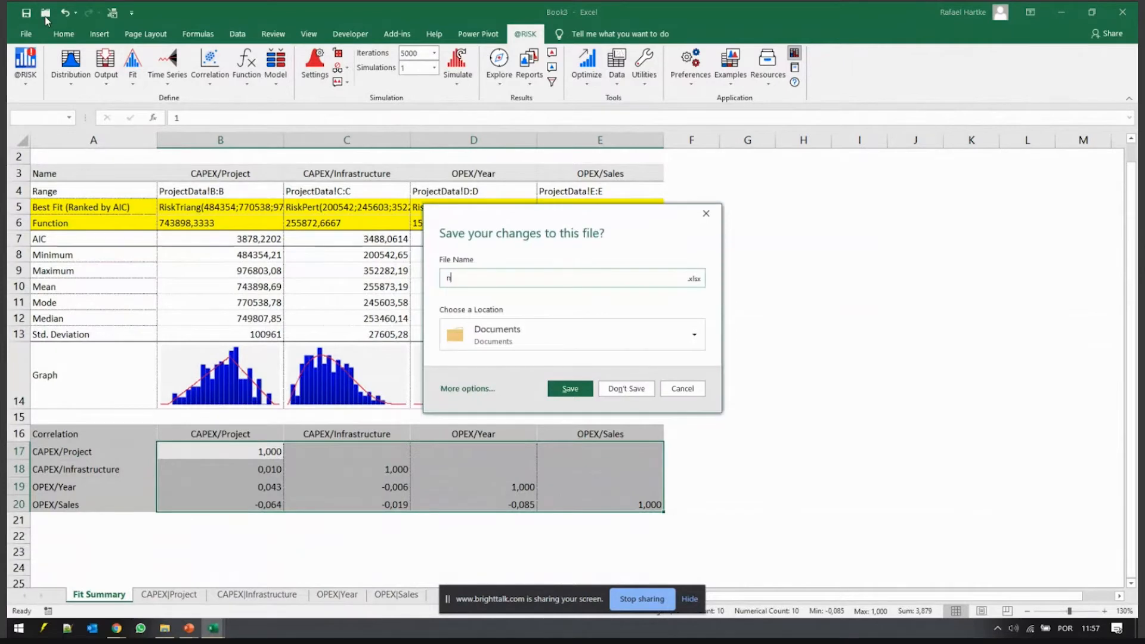
click(635, 388)
- Go to the MarketData sheet and highlight the historical observations, Sales Volume, Materials Cost and Product Price data for review
click(159, 595)
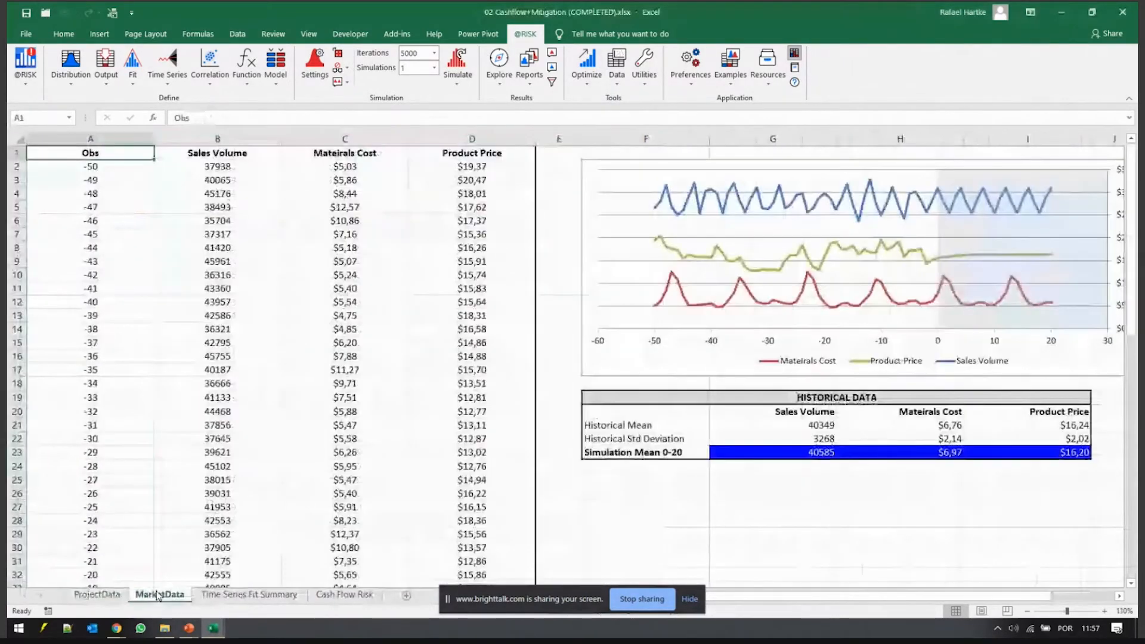
drag(225, 153, 220, 268)
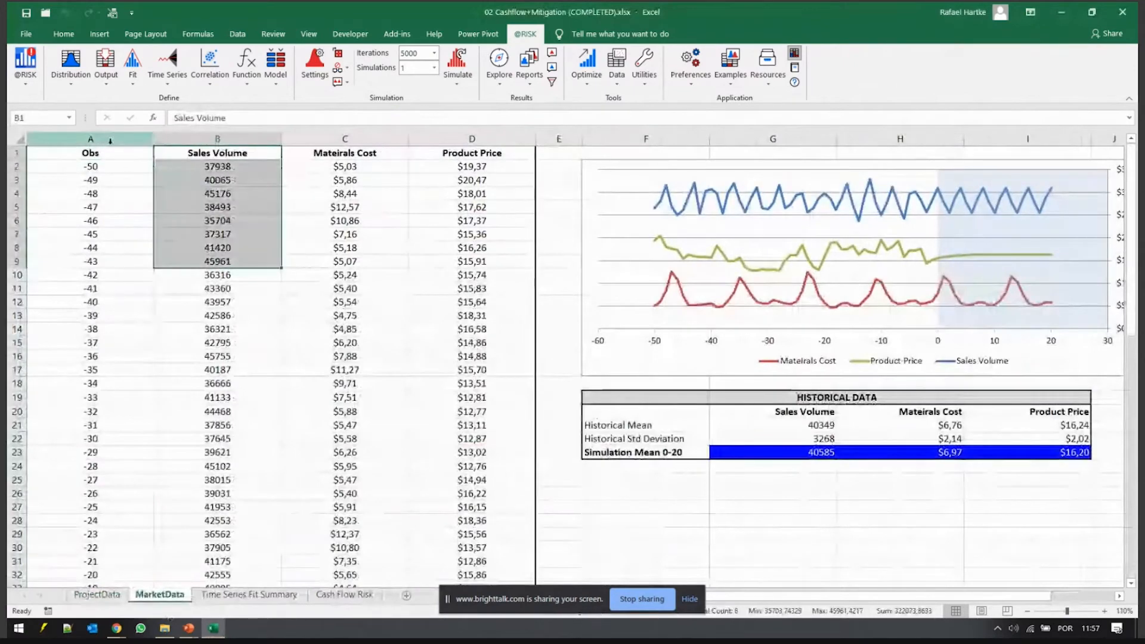
drag(108, 153, 136, 412)
drag(233, 194, 263, 370)
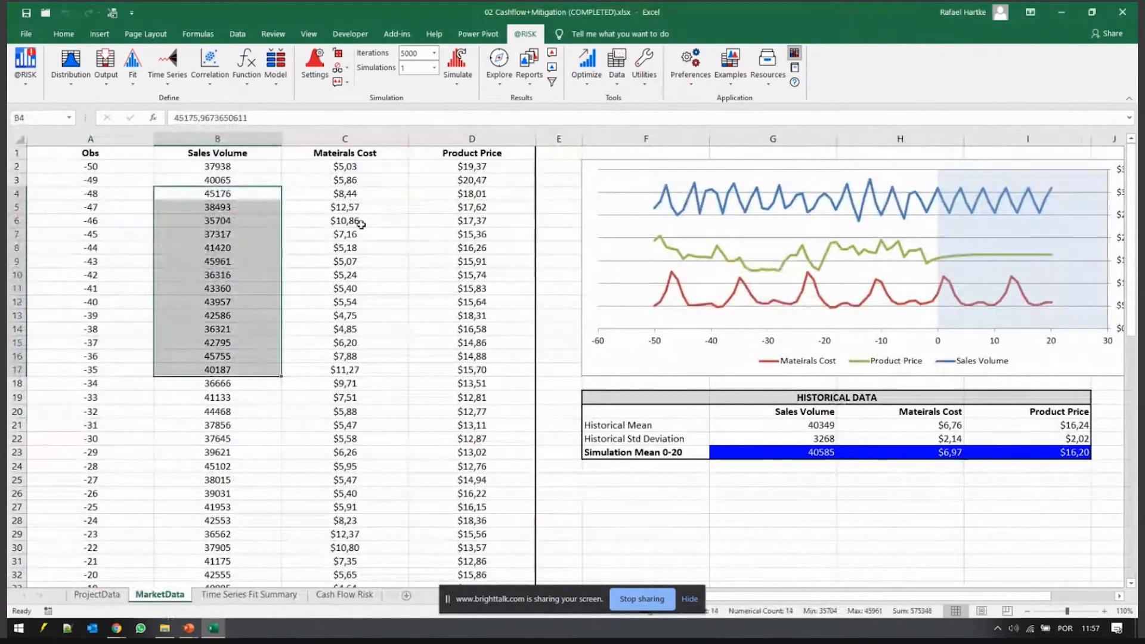
drag(362, 208, 377, 358)
drag(472, 178, 477, 261)
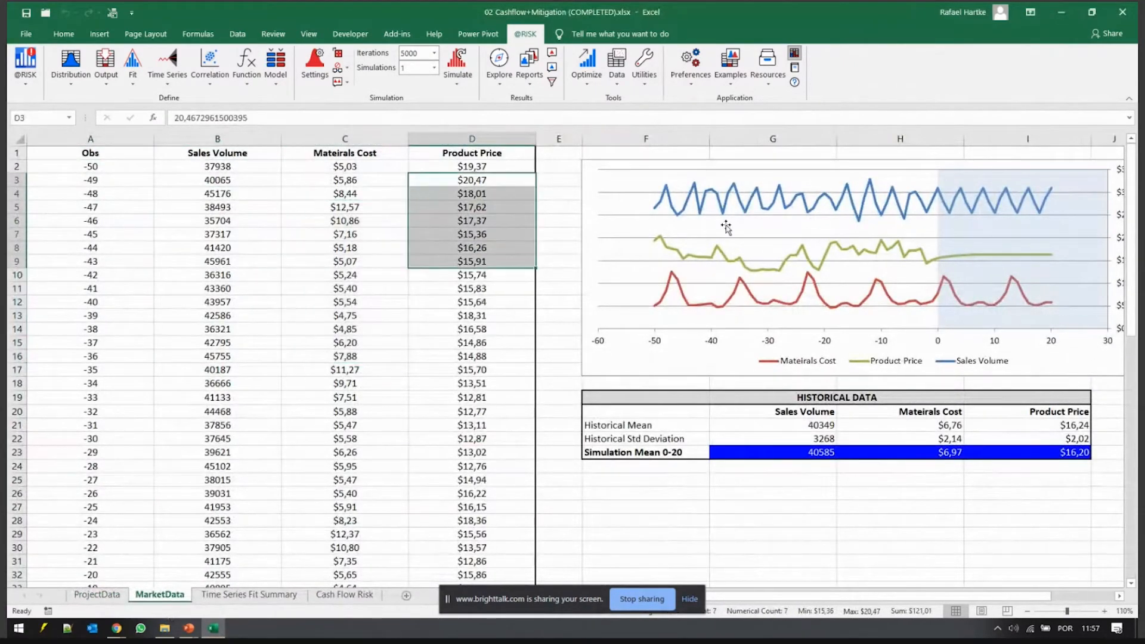
- Select the Sales Volume, Materials Cost and Product Price series in the MarketData chart one by one to inspect their source ranges
click(724, 190)
mouse_move(881, 216)
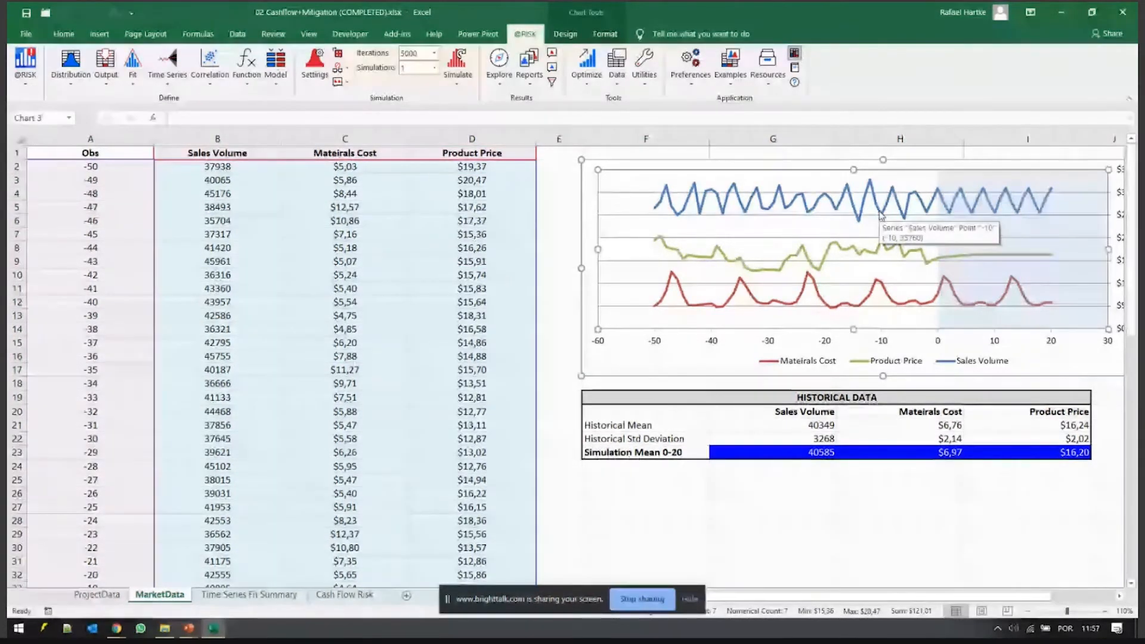
click(854, 204)
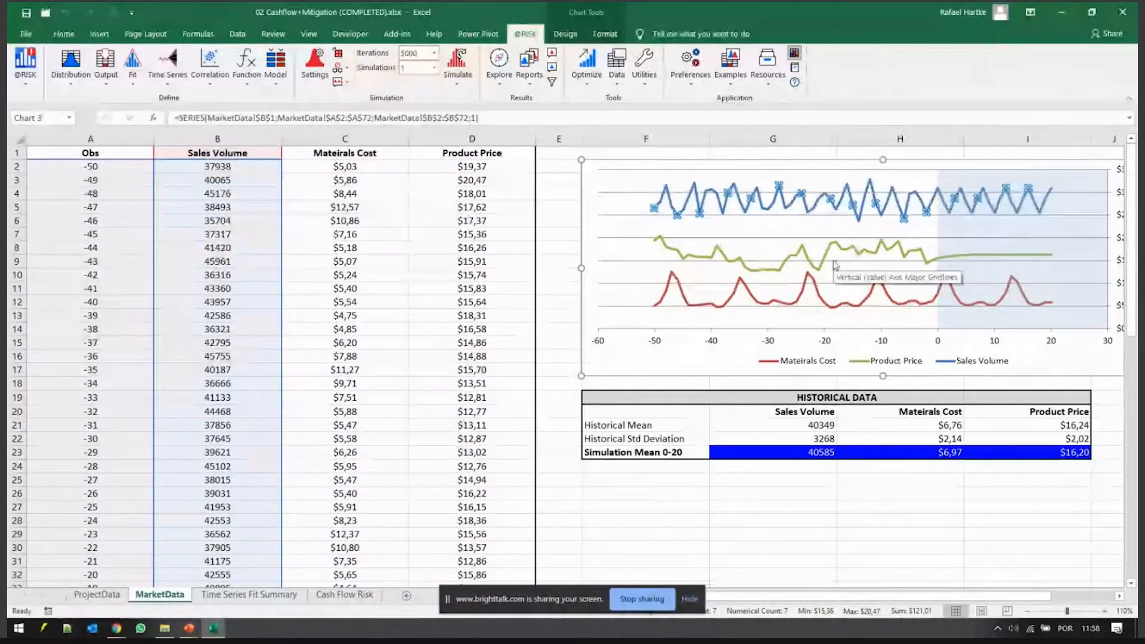
click(817, 291)
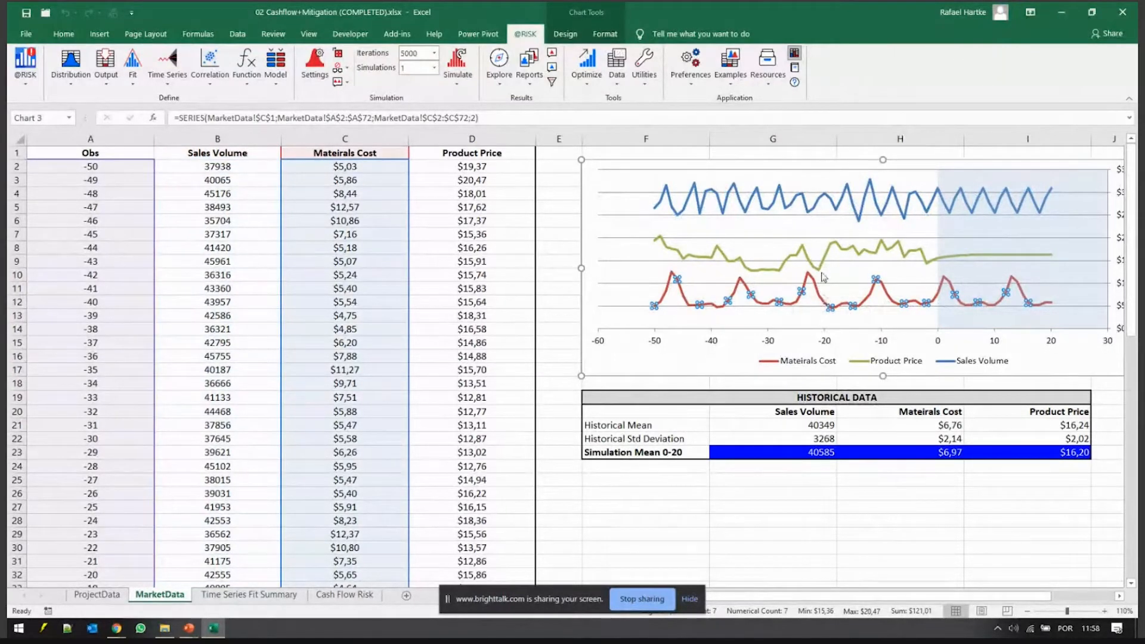
click(819, 269)
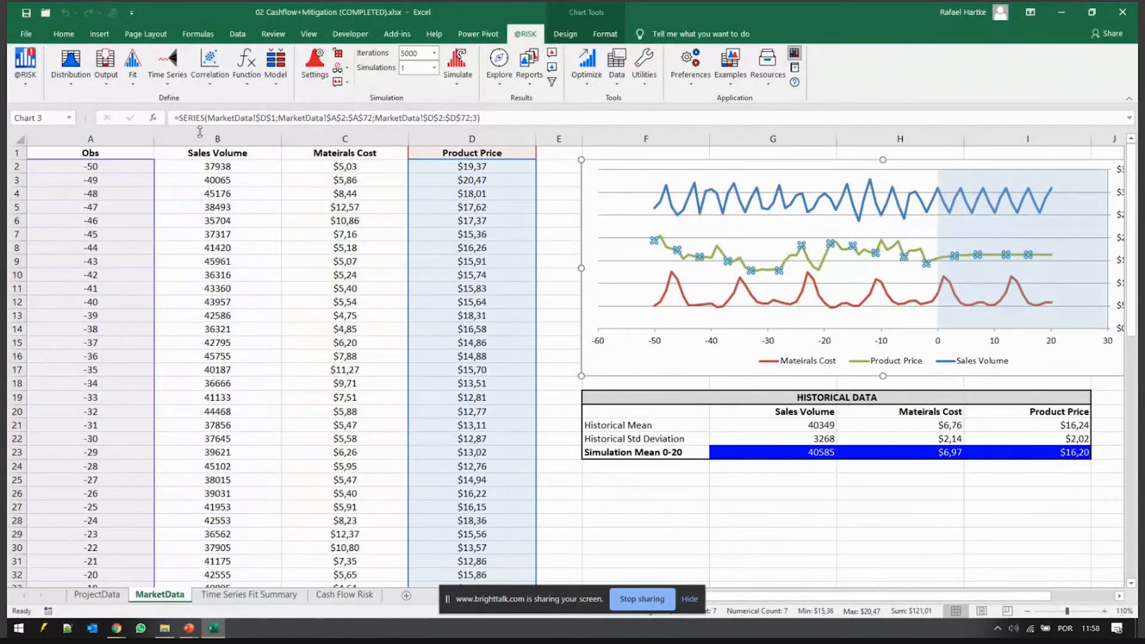
- Look over the time series fitting commands and inspect the fitted Materials Cost and Product Price results on the Time Series Fit Summary sheet
click(169, 87)
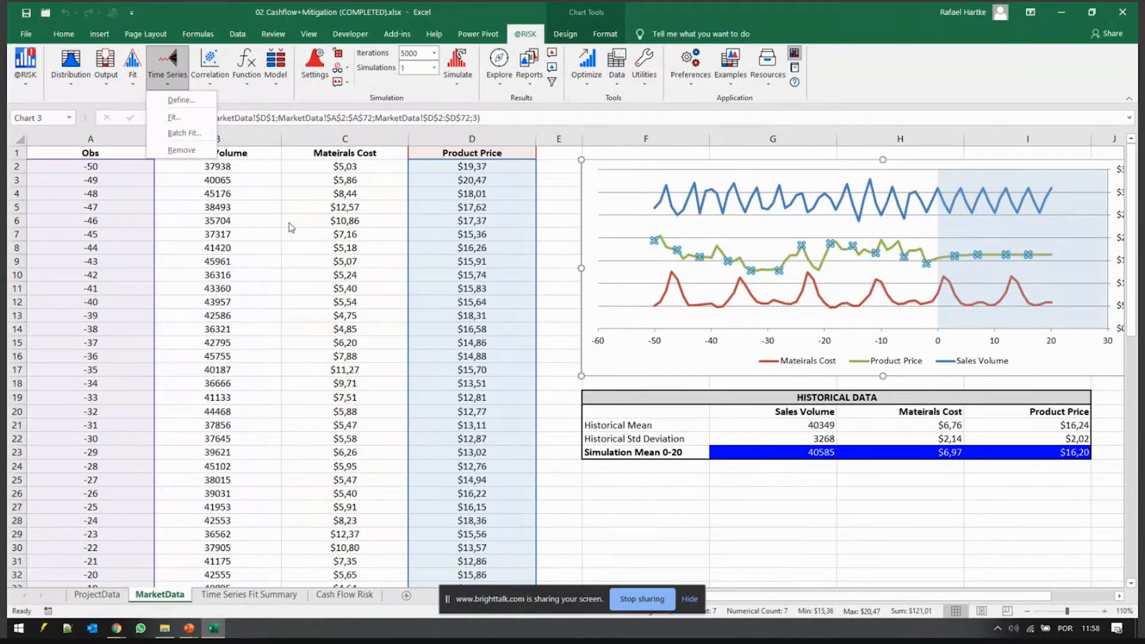
click(255, 594)
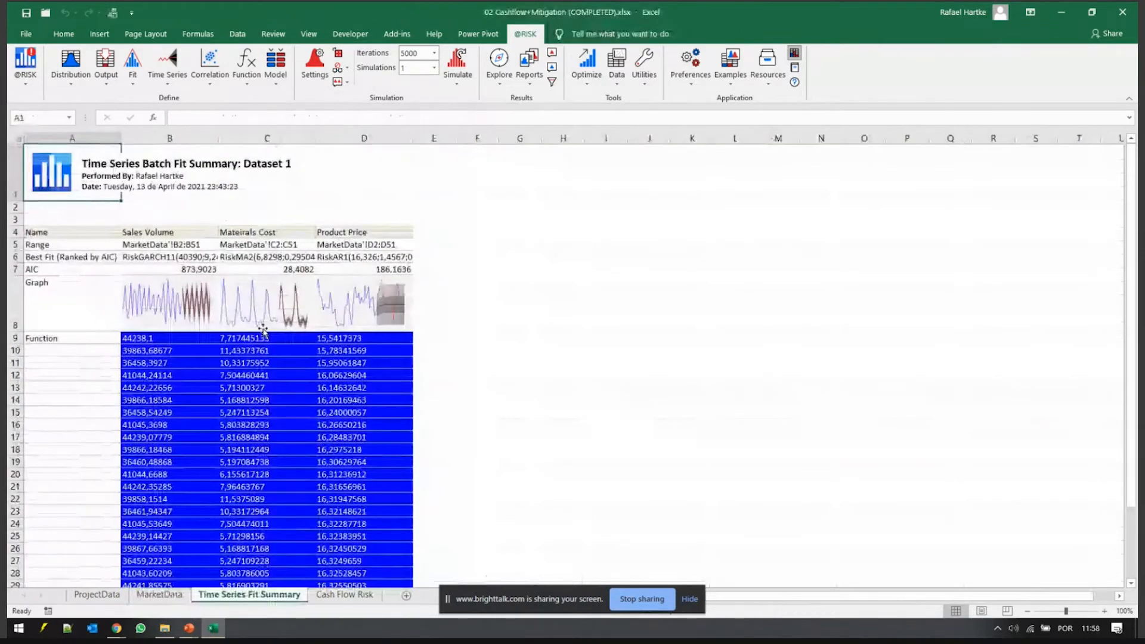
click(262, 328)
click(371, 303)
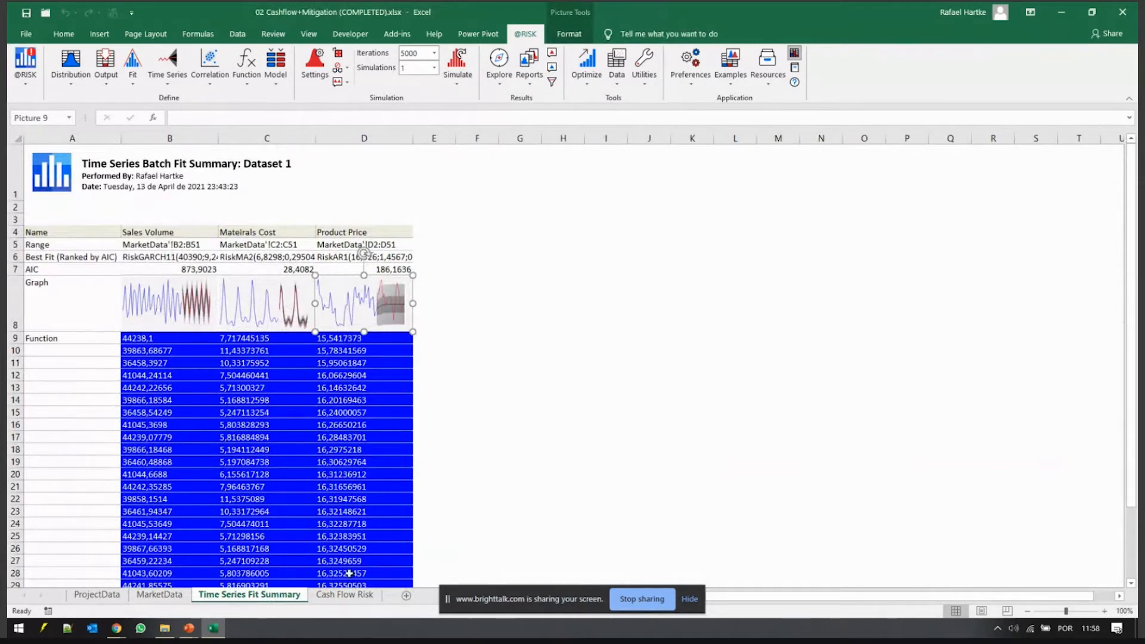
- On the Cash Flow Risk sheet, review the fit and time series commands and highlight the project inputs with their distribution parameters in B3:H6
click(356, 595)
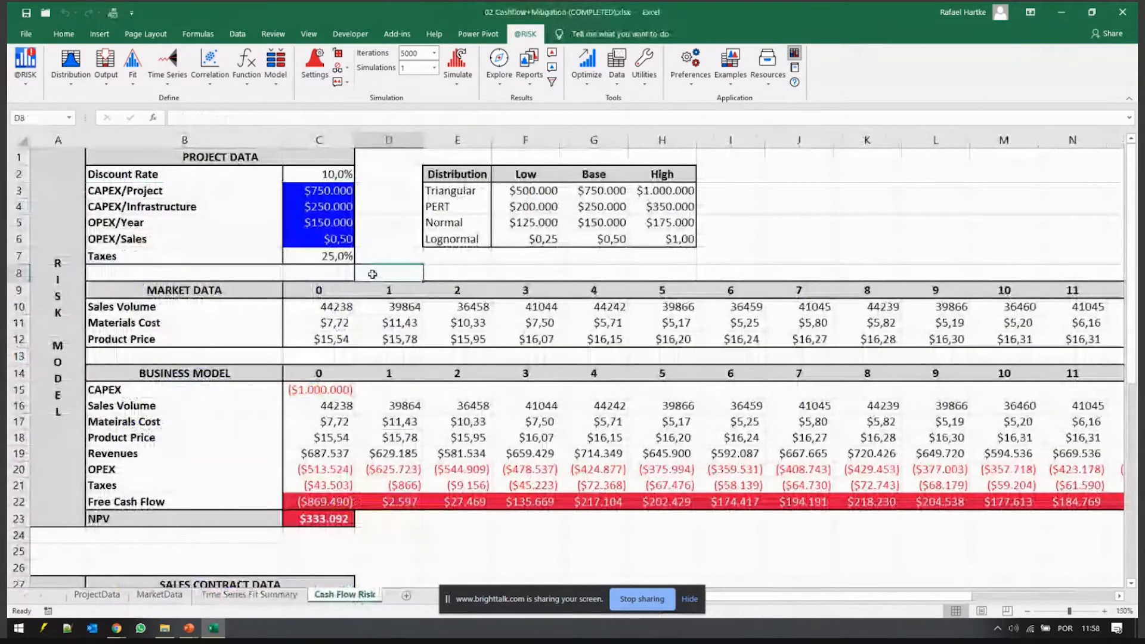
click(372, 273)
click(131, 65)
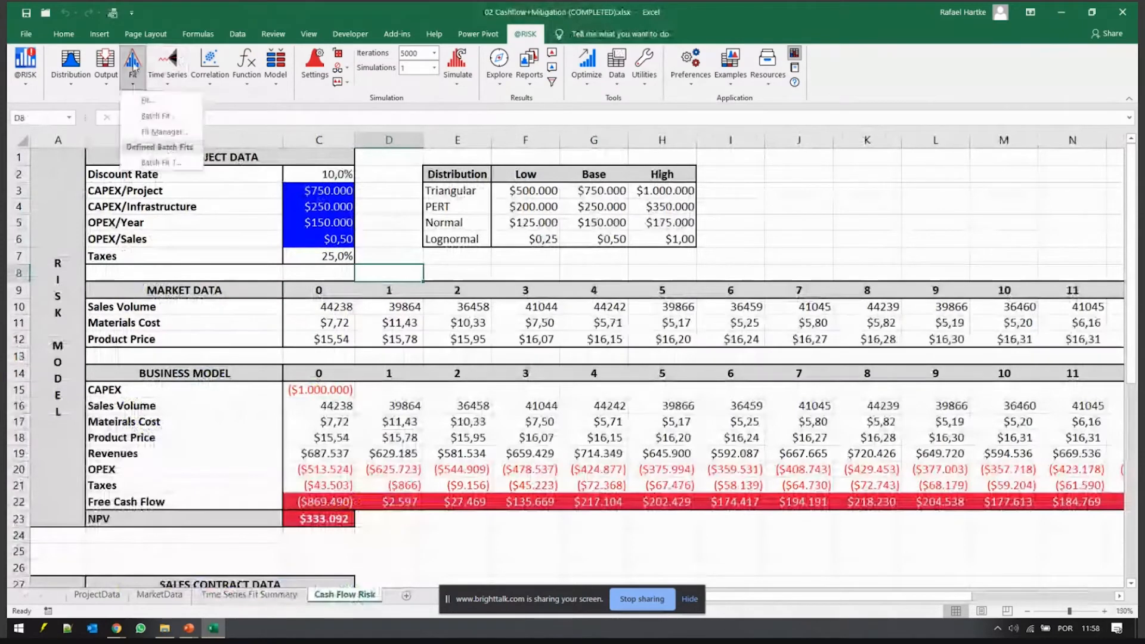
click(161, 65)
click(160, 67)
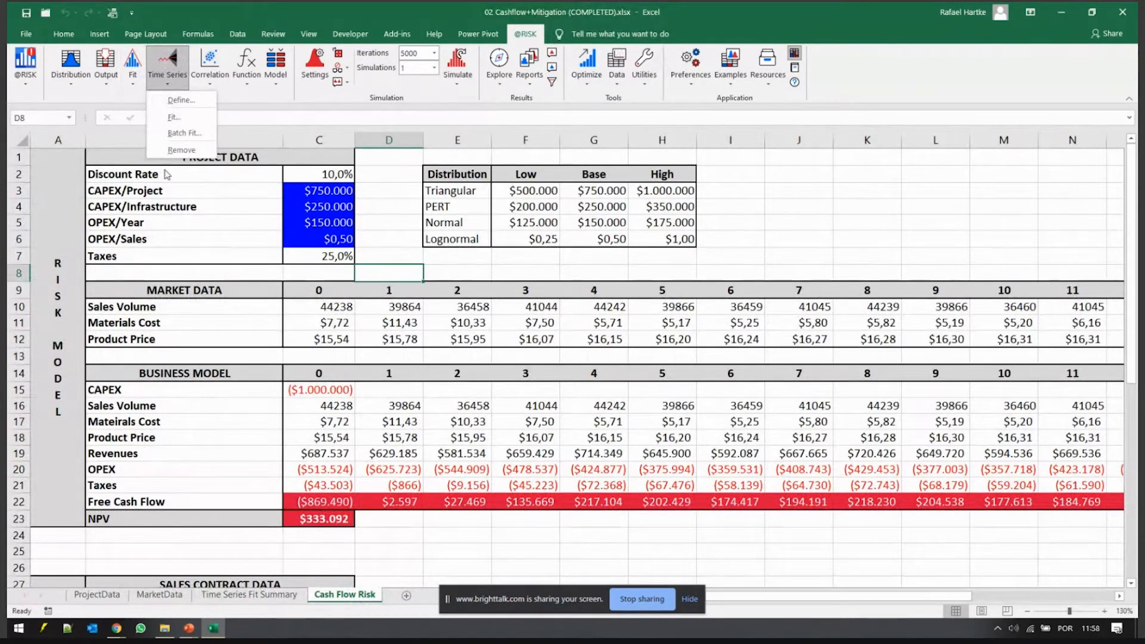
click(172, 188)
drag(171, 189, 662, 236)
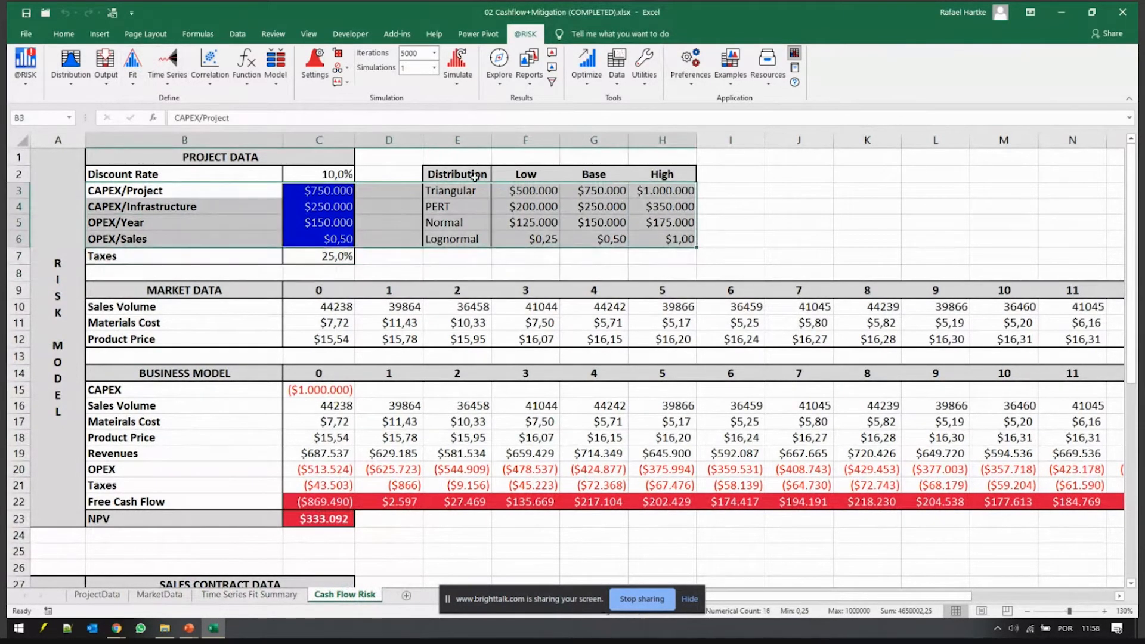
click(67, 68)
click(431, 267)
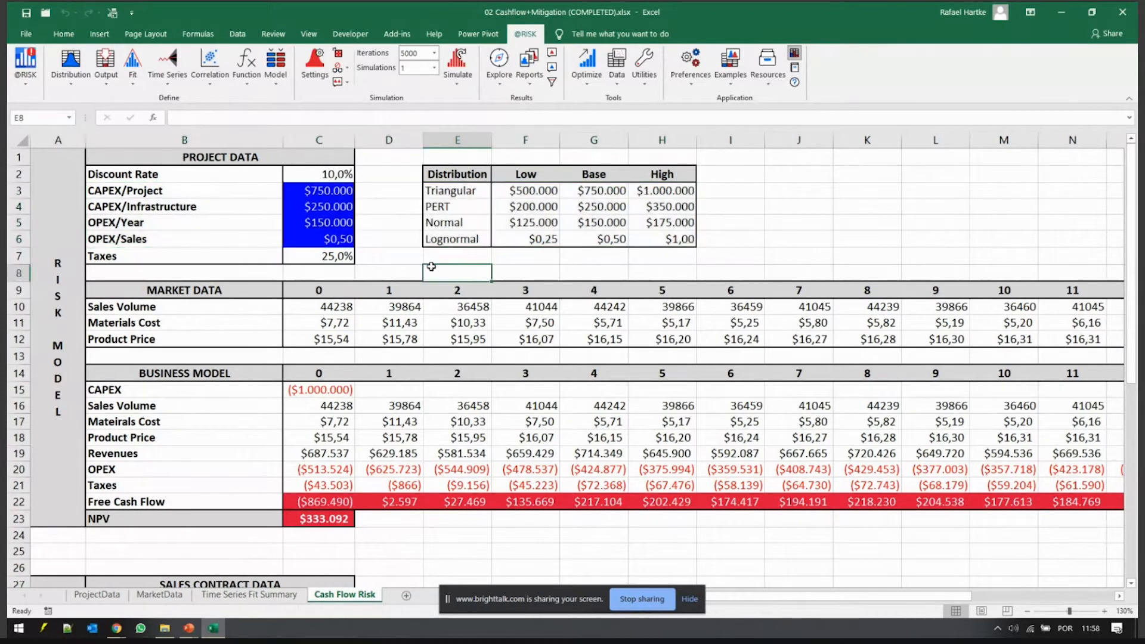
- Look over the available simulation graph and detail commands for exploring results, and glance through the Cash Flow Risk model
click(490, 74)
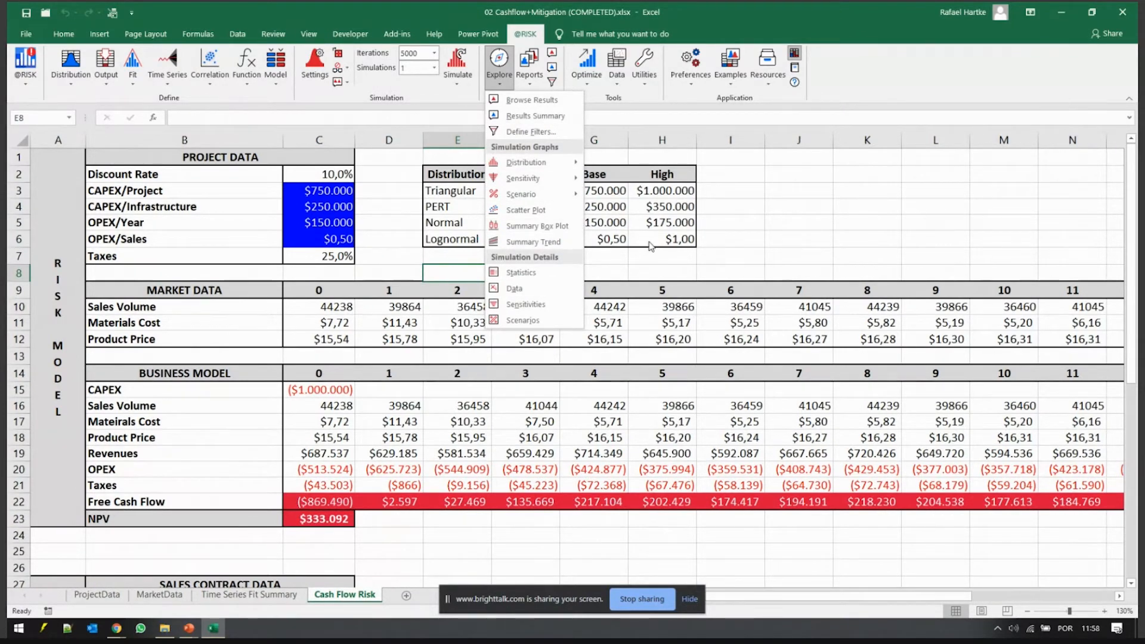
click(531, 289)
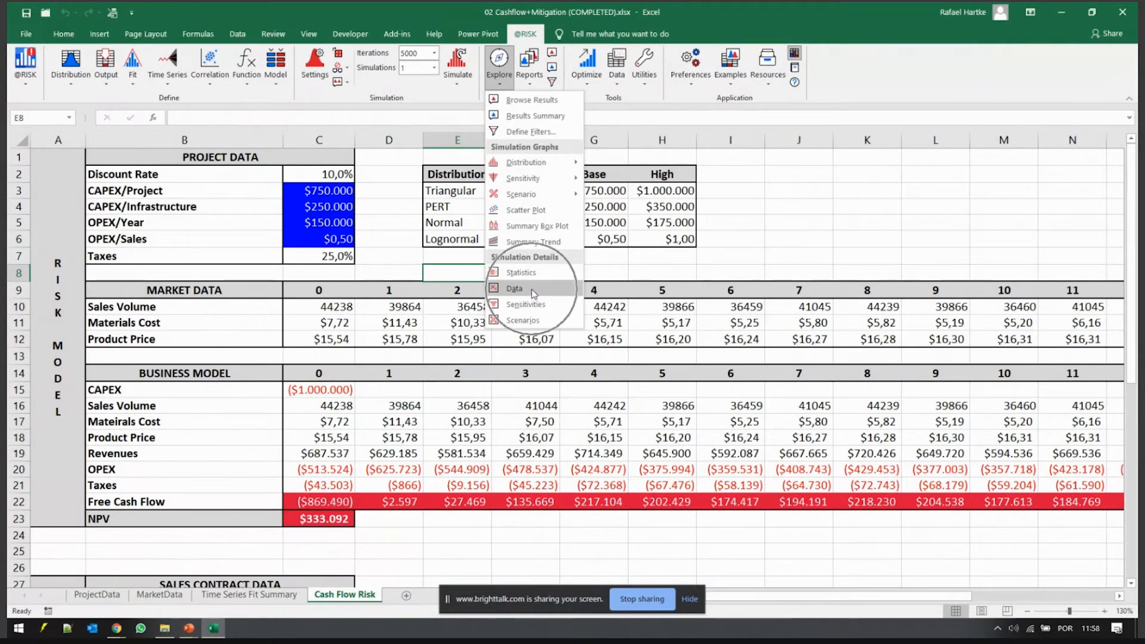
click(533, 293)
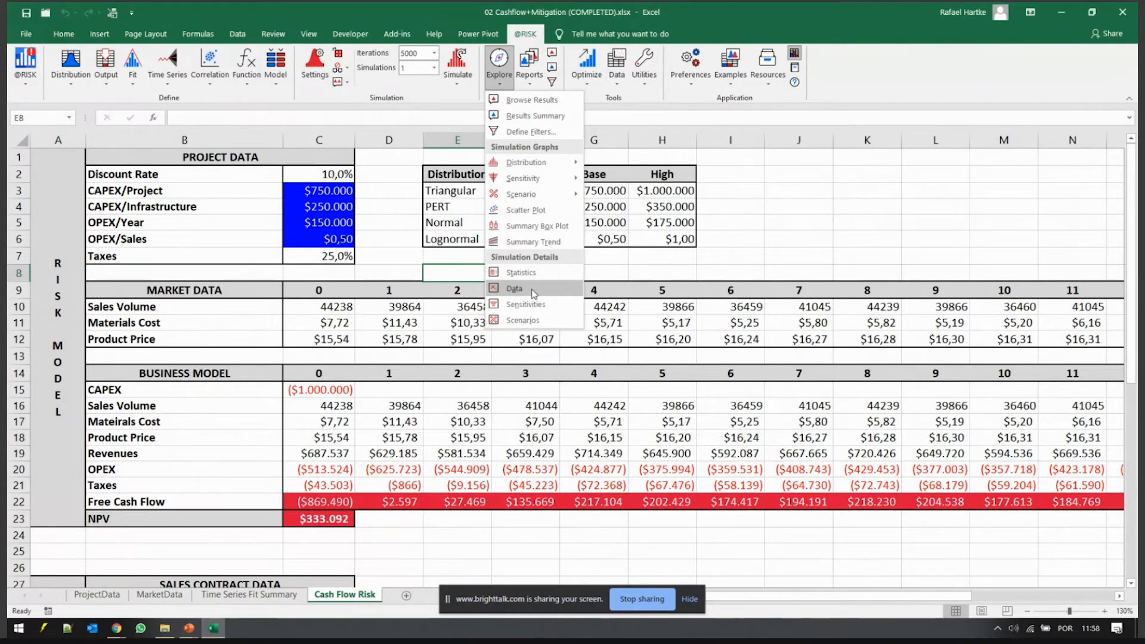
click(641, 265)
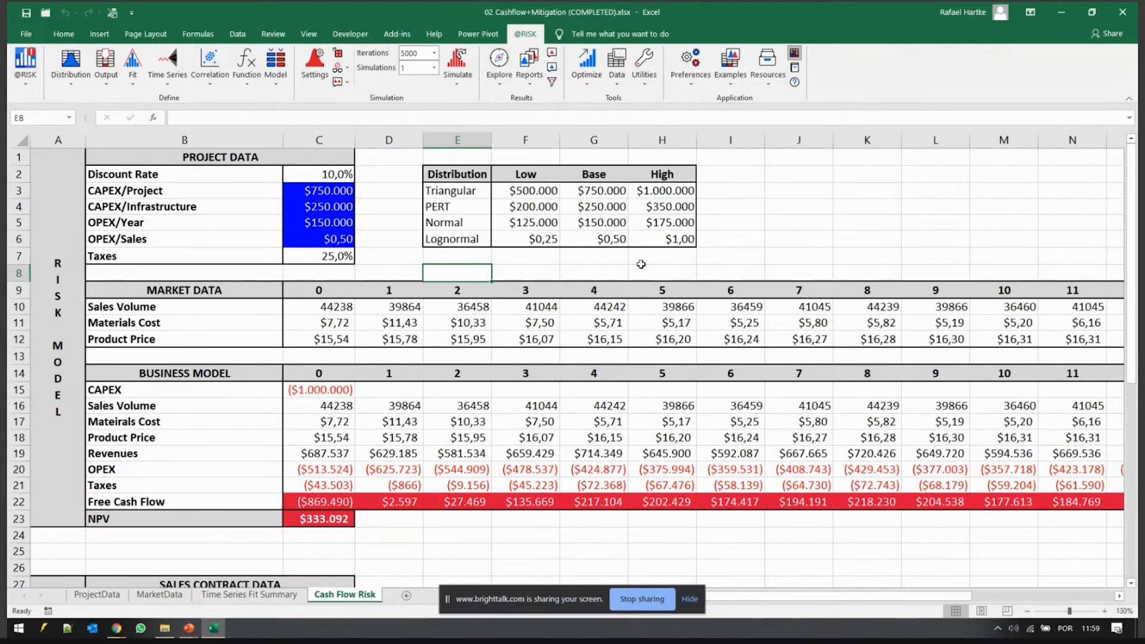
scroll(641, 264, down, 3)
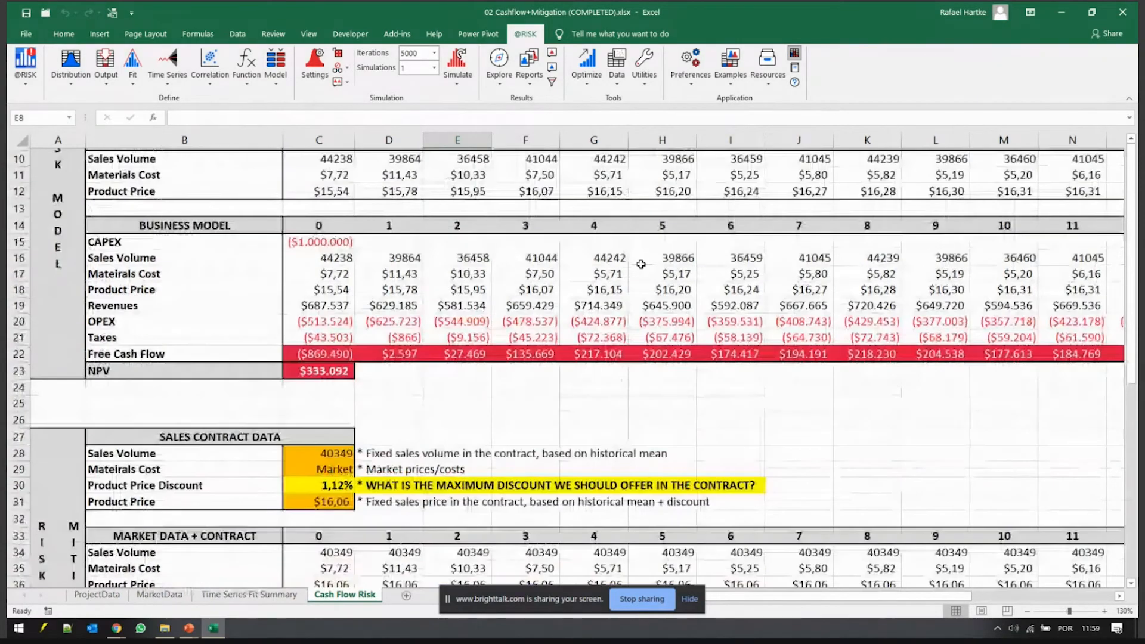
scroll(641, 264, up, 3)
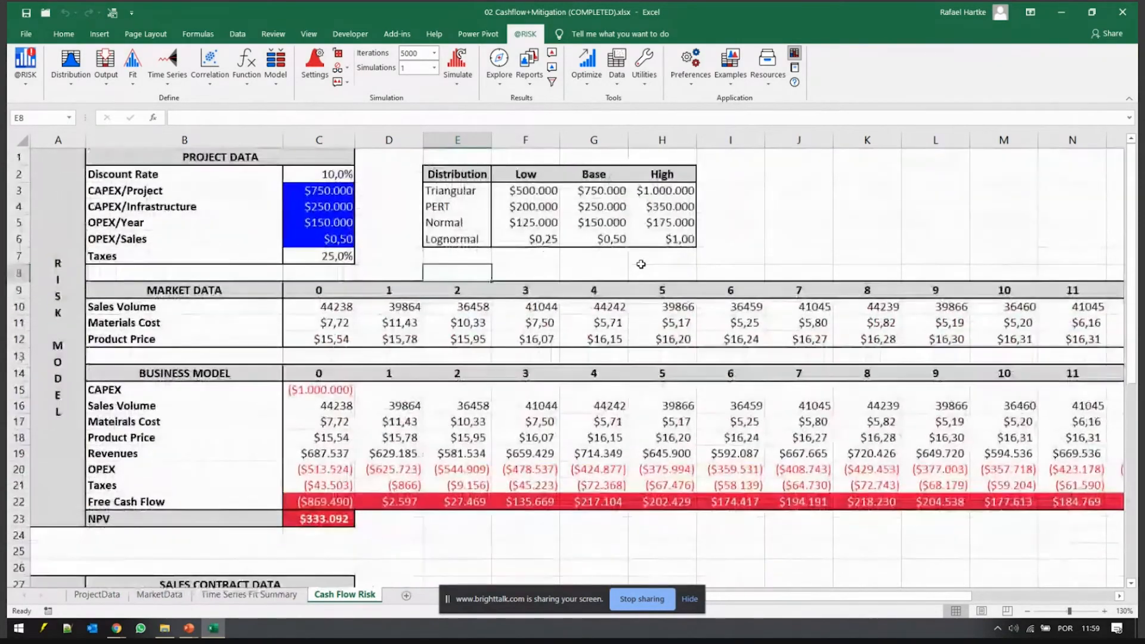
- Browse the simulation results of the NPV in C23 and set the graph's lower delimiter to 0
click(329, 520)
click(499, 65)
click(520, 102)
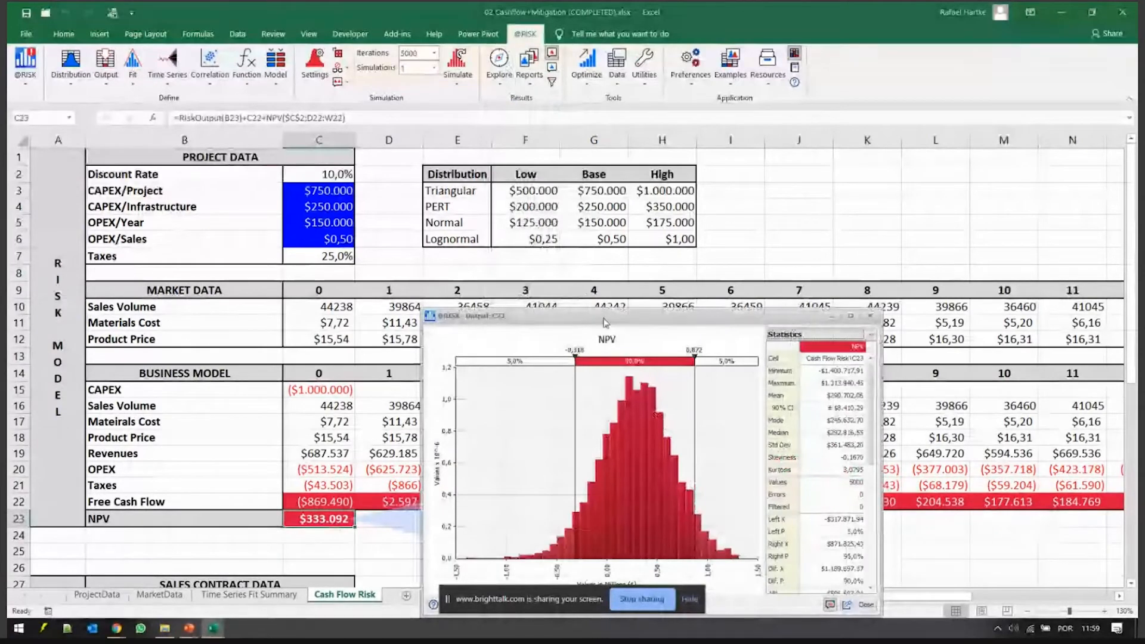
drag(603, 318, 644, 140)
click(618, 172)
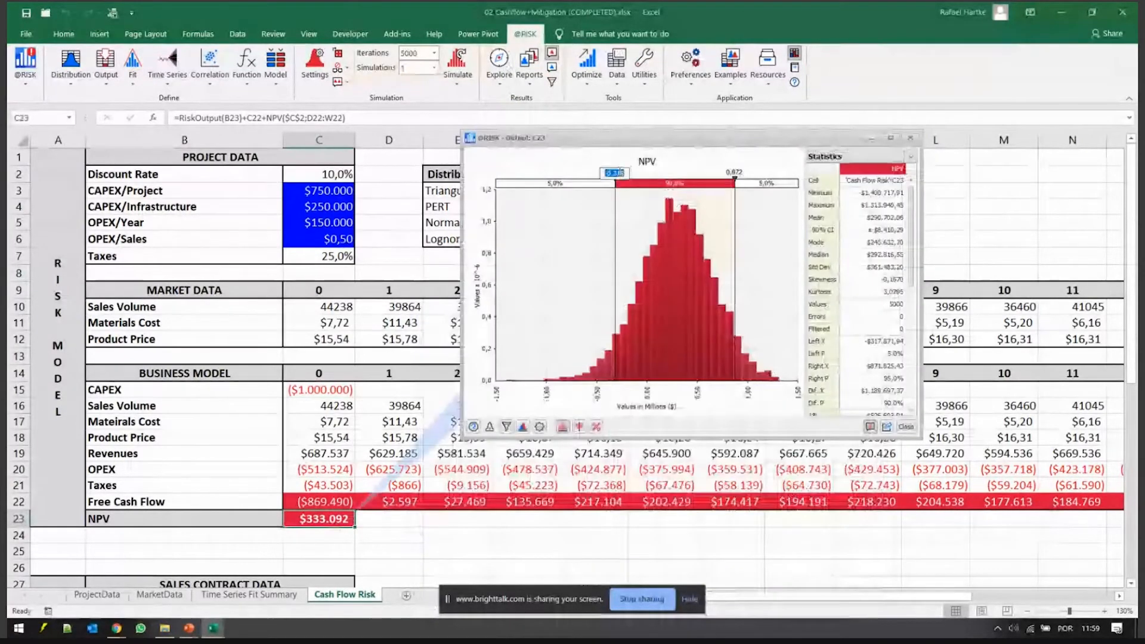
text(0)
key(Return)
- Enlarge the NPV distribution graph to examine the probability of a negative NPV, and close it
drag(655, 142, 553, 66)
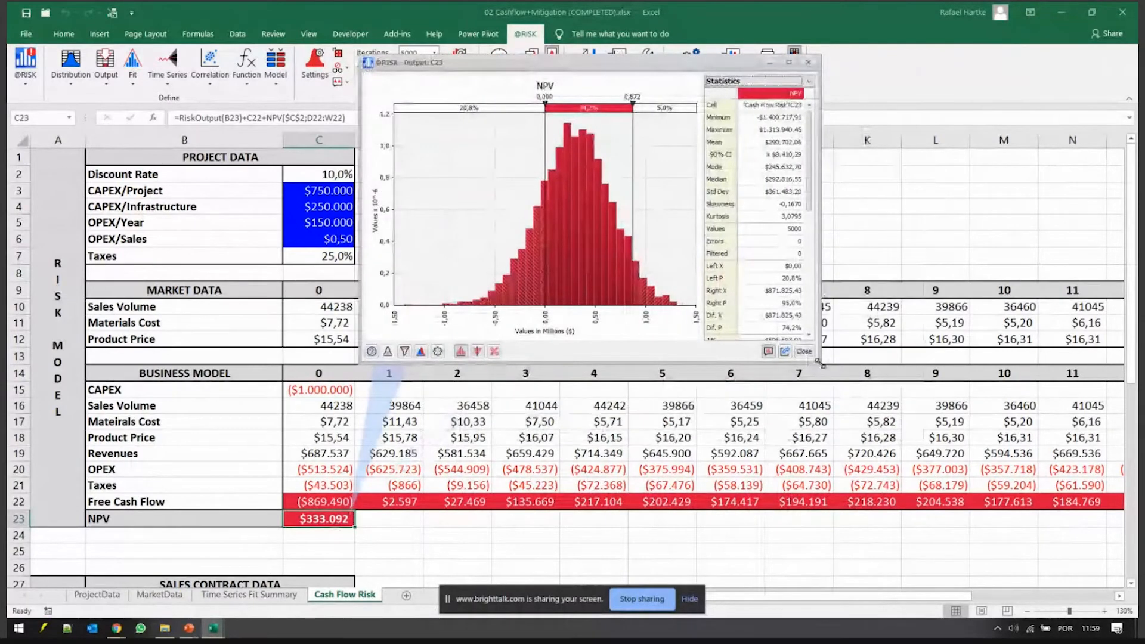
drag(819, 361, 1048, 538)
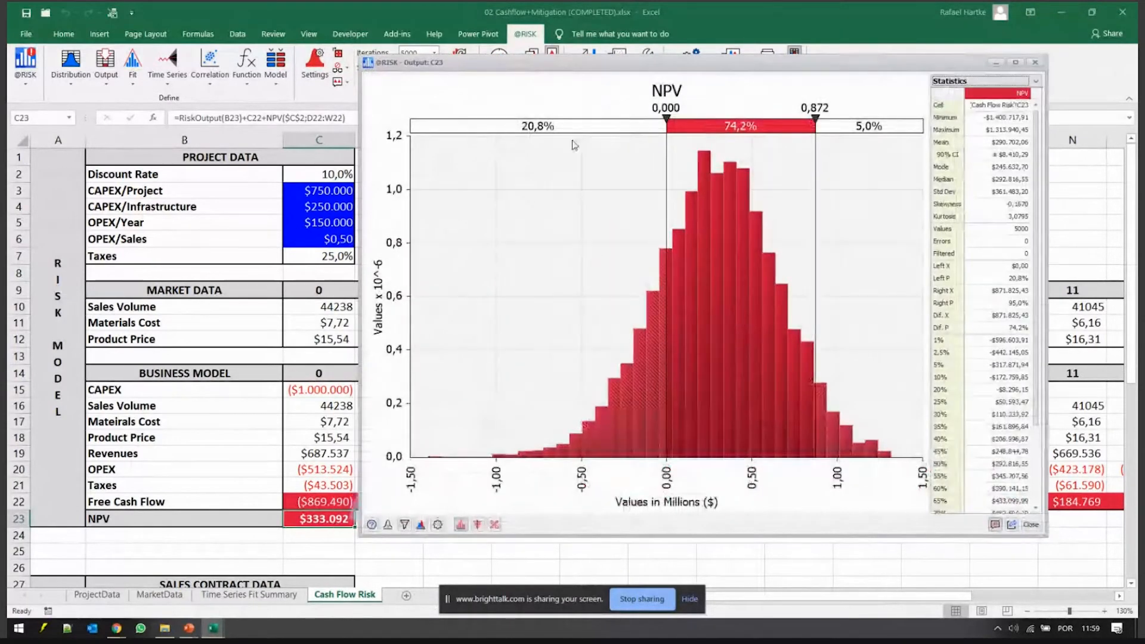
click(1030, 524)
- Review the risk model with mitigation and highlight the contract's fixed Sales Volume row in B28:H28
scroll(732, 444, down, 4)
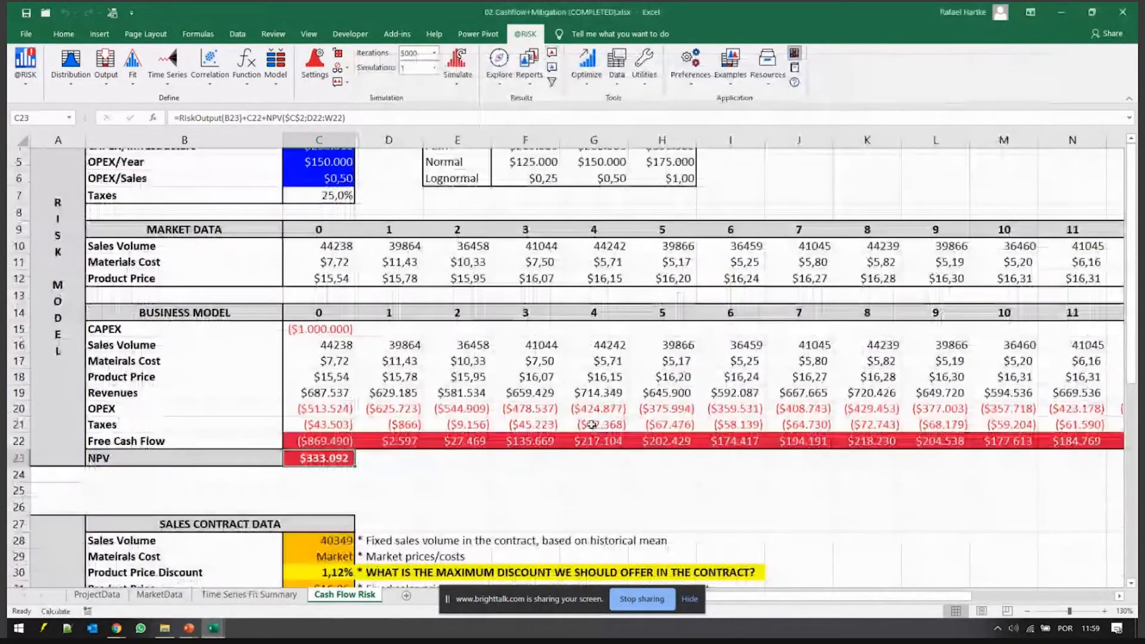
scroll(590, 424, down, 6)
scroll(590, 425, up, 1)
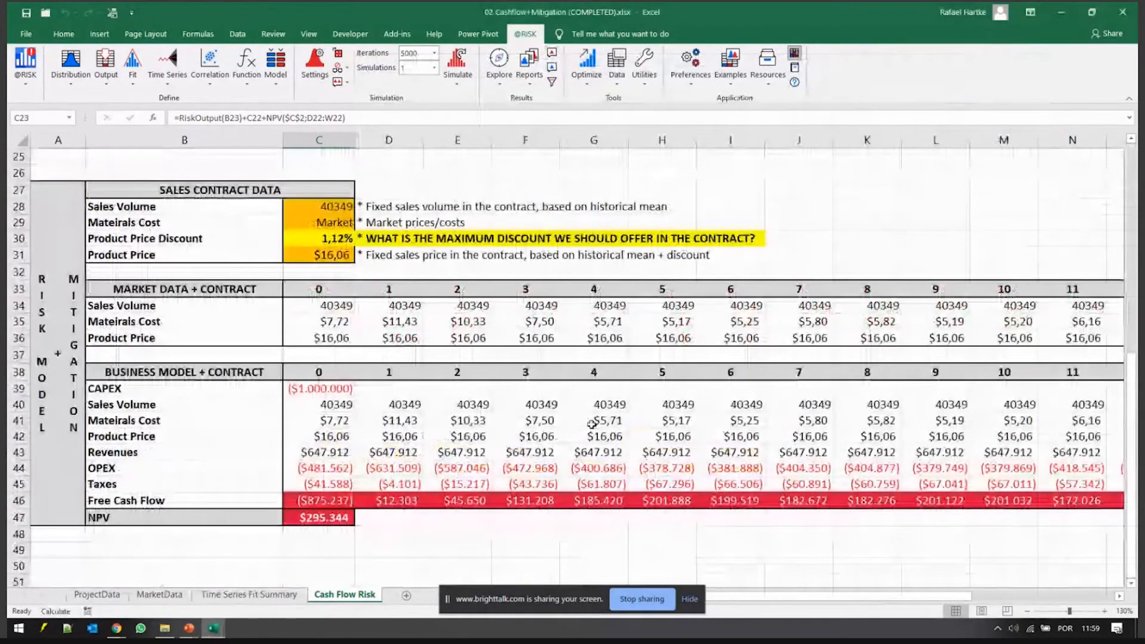
scroll(396, 280, down, 1)
scroll(395, 281, down, 1)
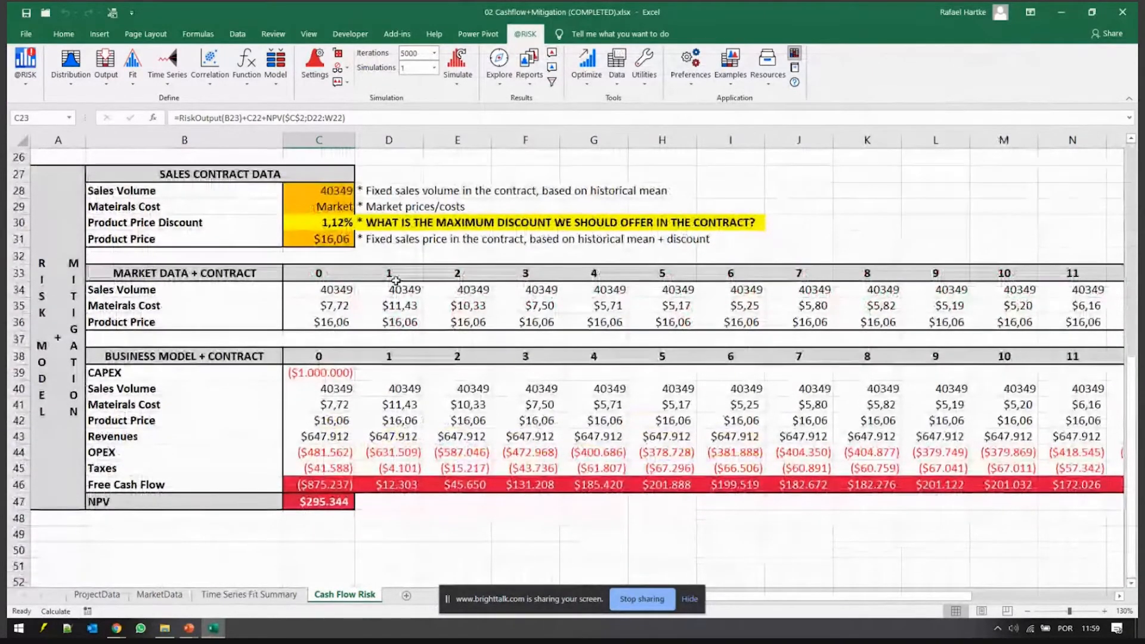
drag(131, 191, 664, 191)
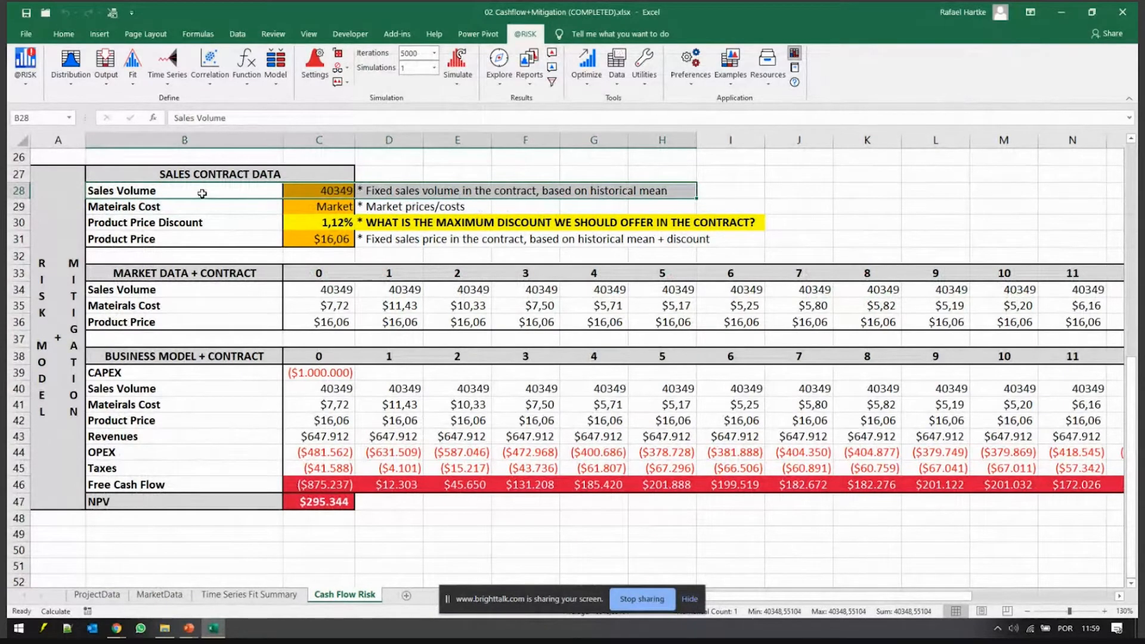
key(ctrl)
key(ctrl)
key(ctrl)
- Set the Product Price Discount in C30 of the sales contract data to 0%
click(313, 222)
text(????)
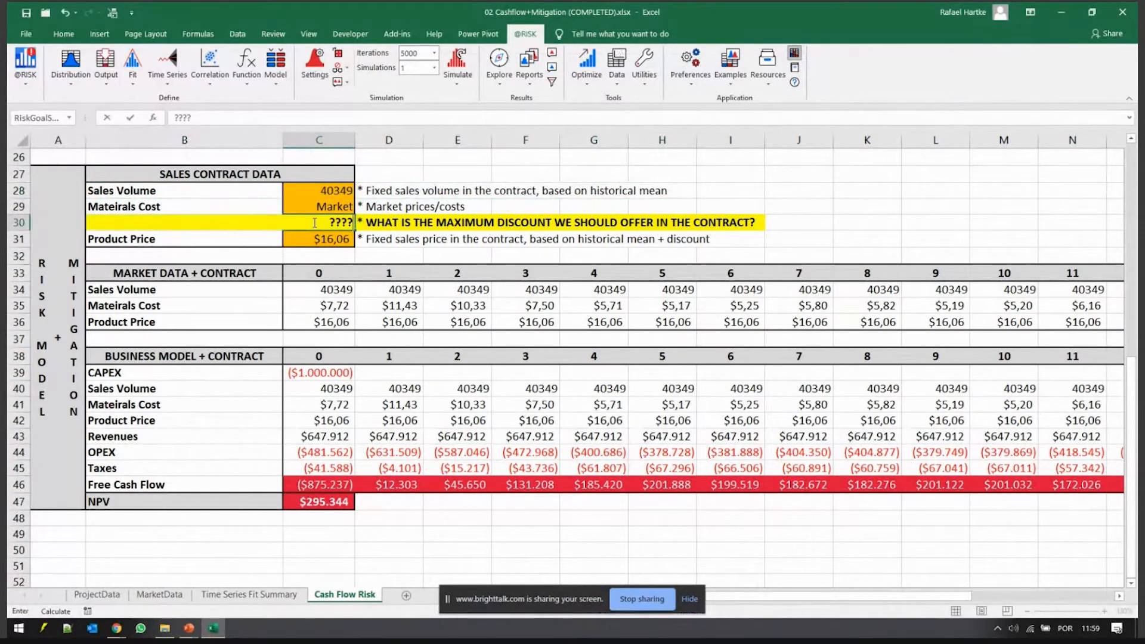
key(BackSpace)
key(BackSpace)
key(BackSpace)
text(0)
key(Return)
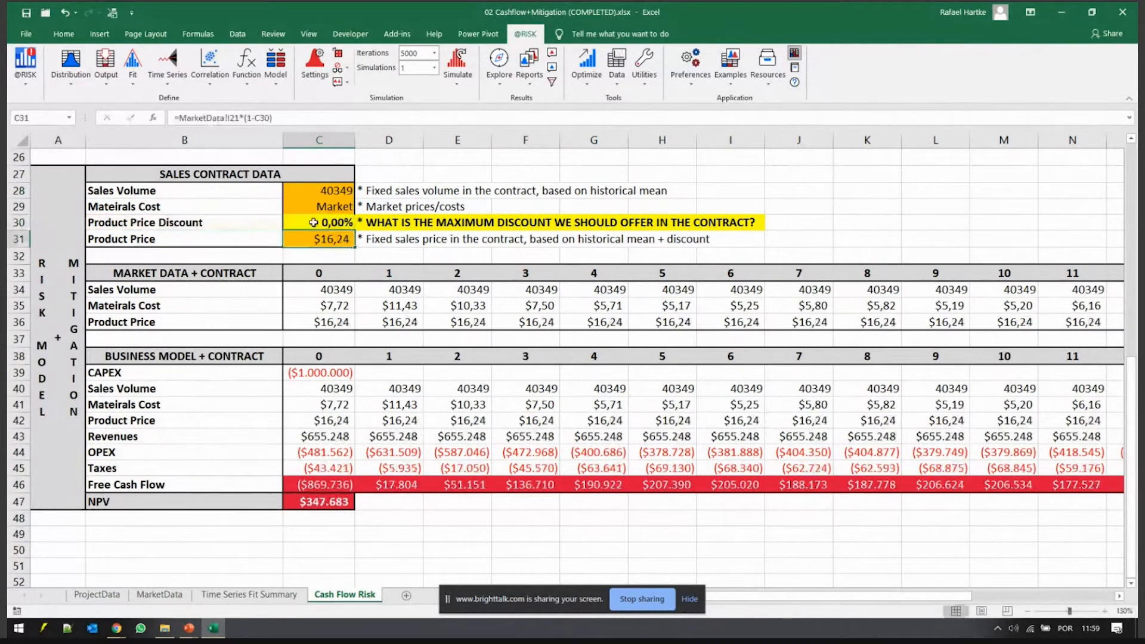
- Highlight the contract's Product Price, Sales Volume and Materials Cost rows, and the whole Sales Contract Data block B27:I31, to review its terms
drag(246, 243, 684, 243)
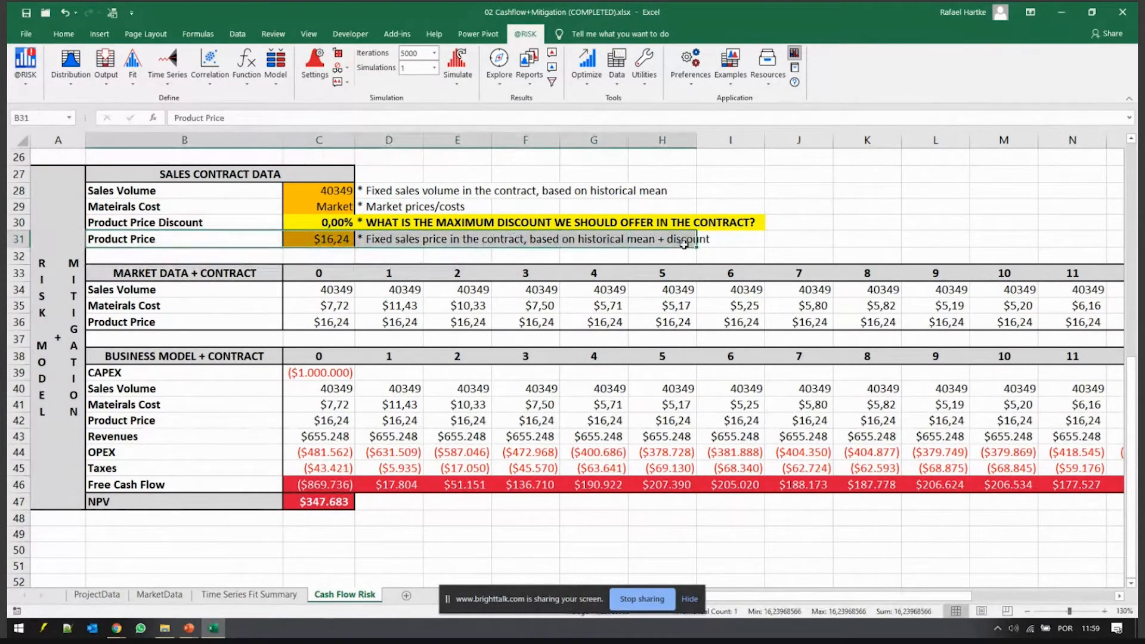
click(302, 220)
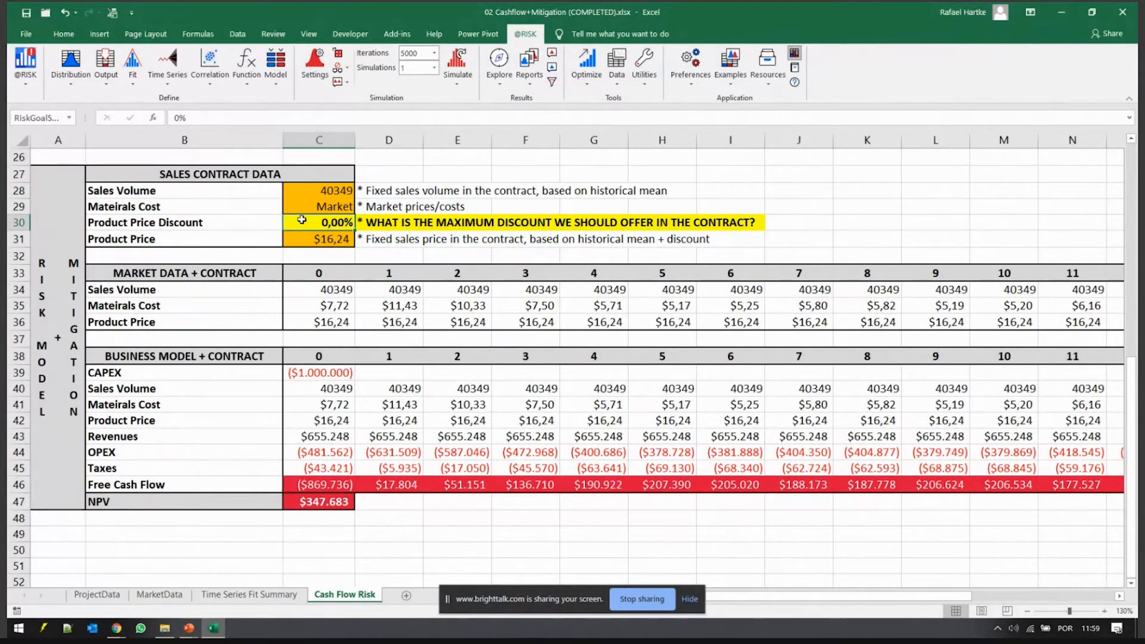
drag(188, 190, 463, 186)
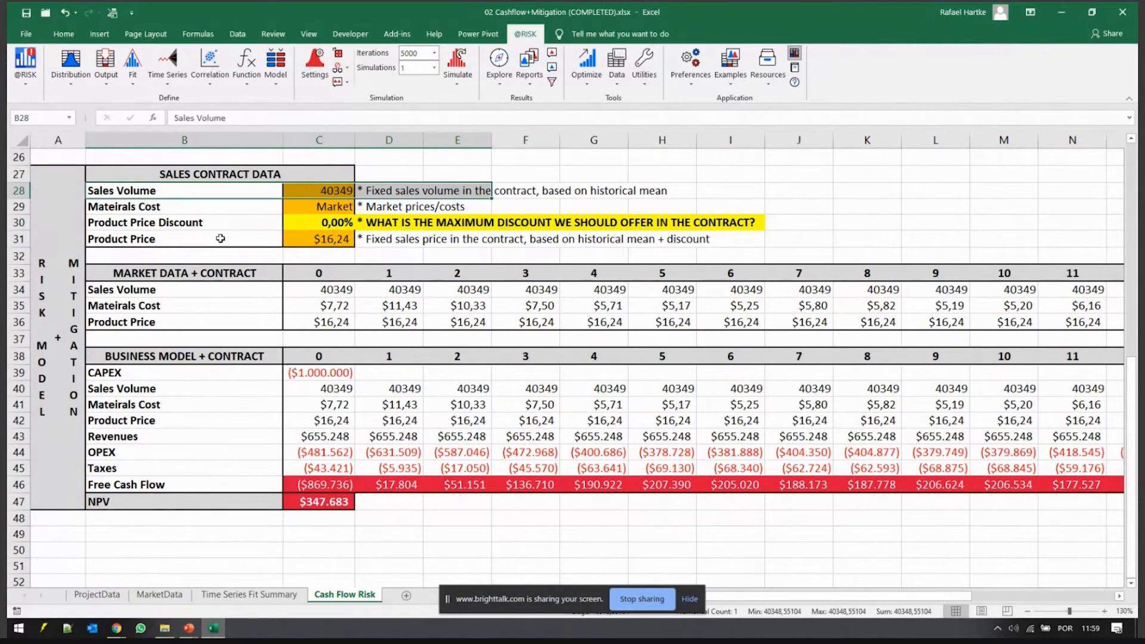
drag(220, 239, 485, 241)
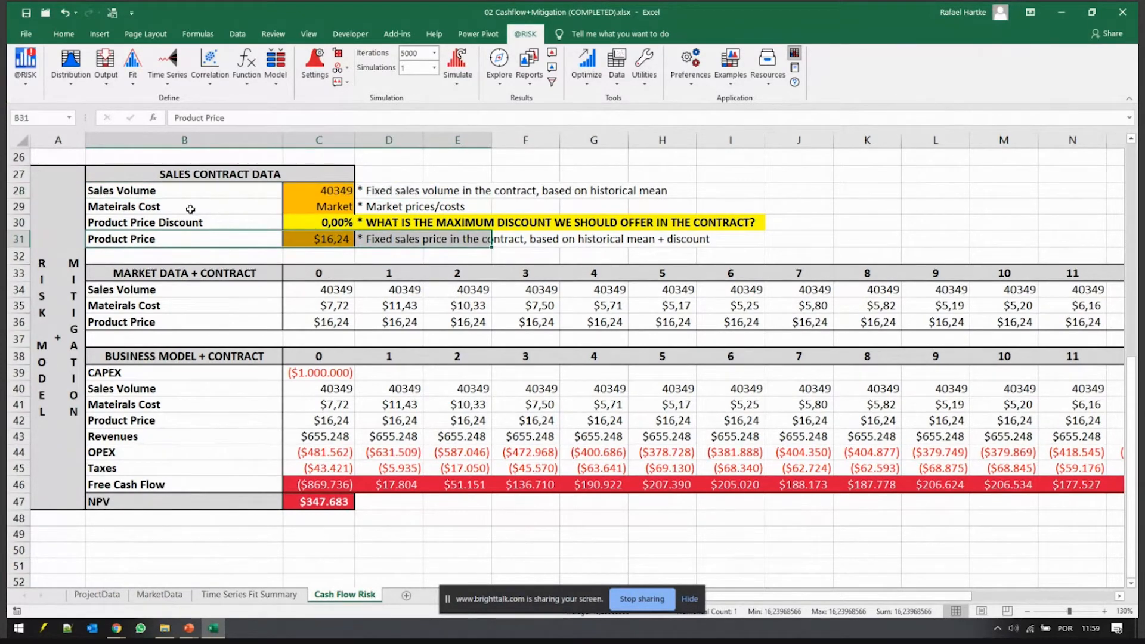
drag(191, 209, 638, 210)
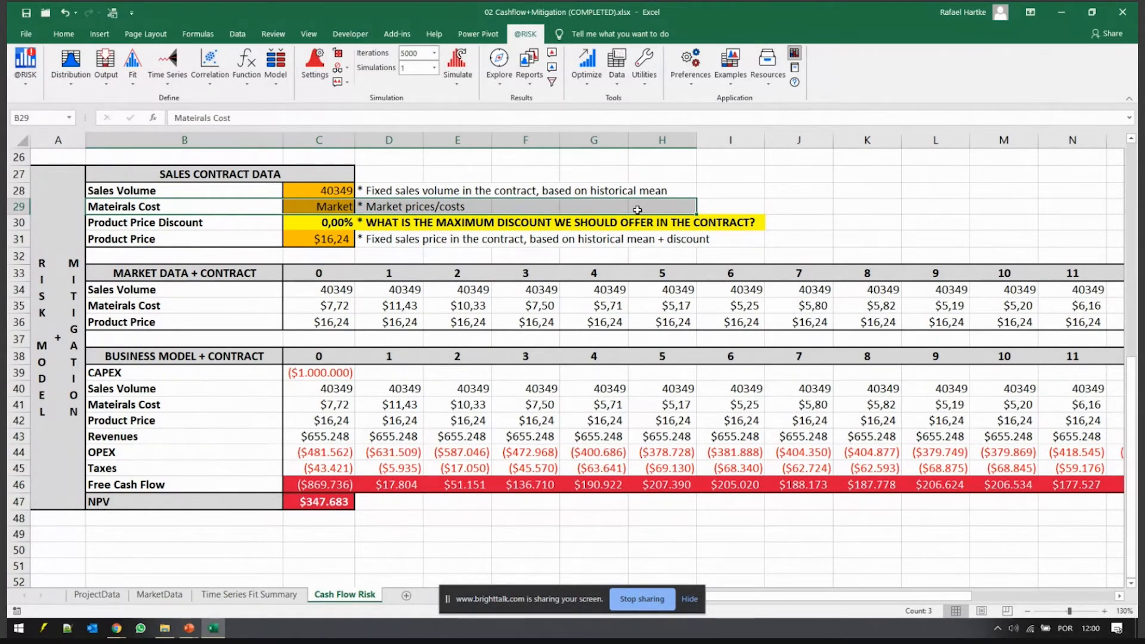
click(397, 172)
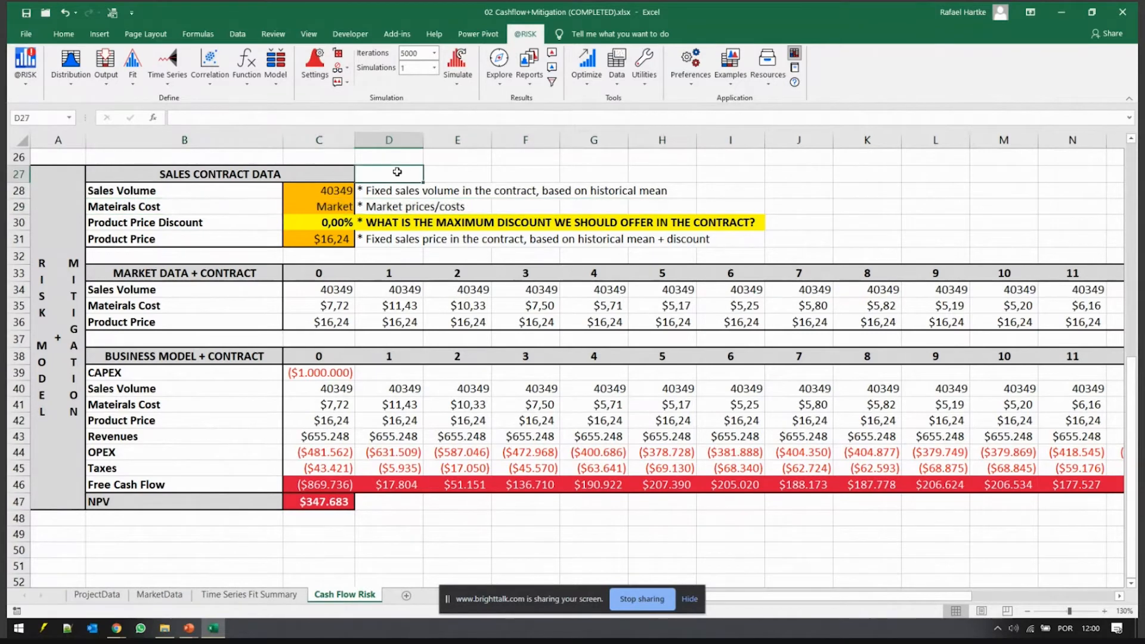
drag(222, 175, 394, 238)
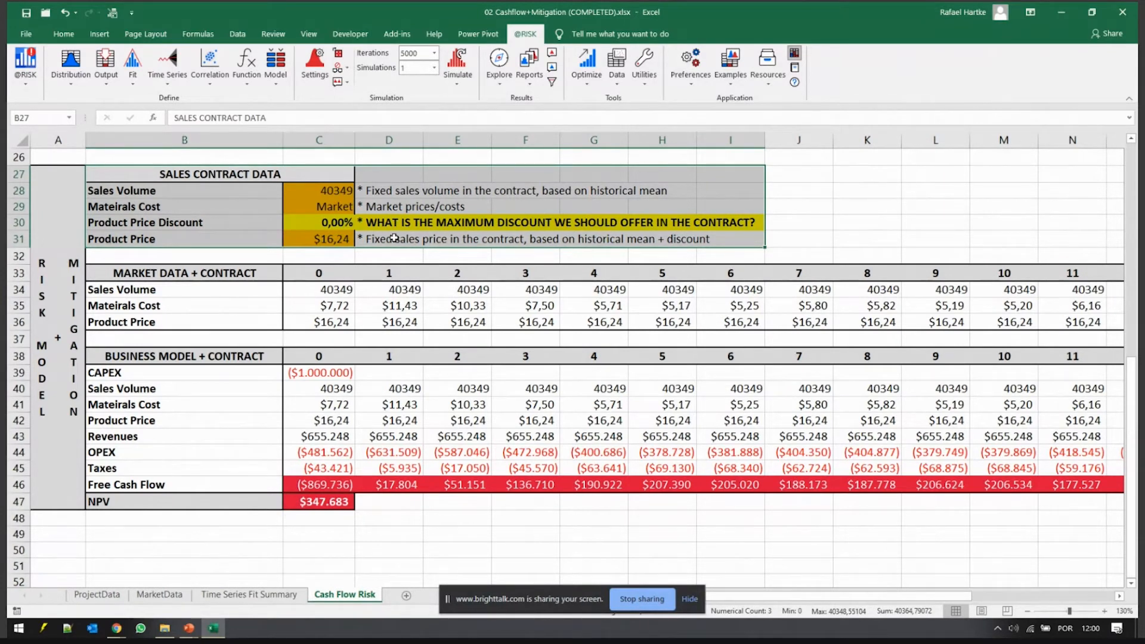
- Run the 5000-iteration simulation of the model with the contract at zero discount and browse the result graph of the NPV in C47
click(317, 501)
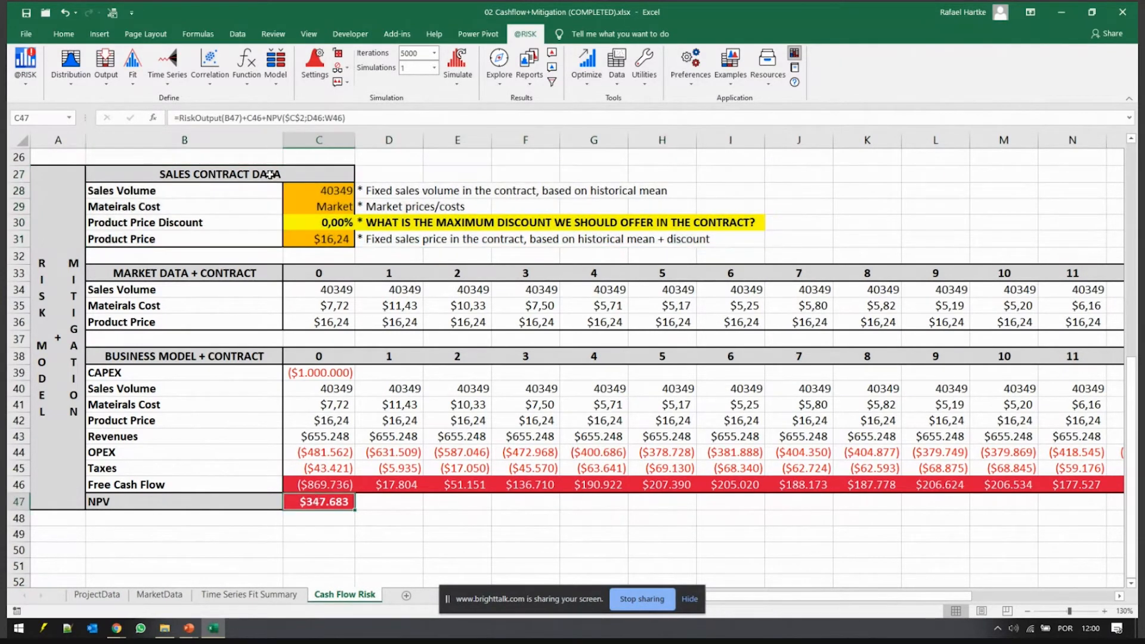
click(311, 226)
click(319, 503)
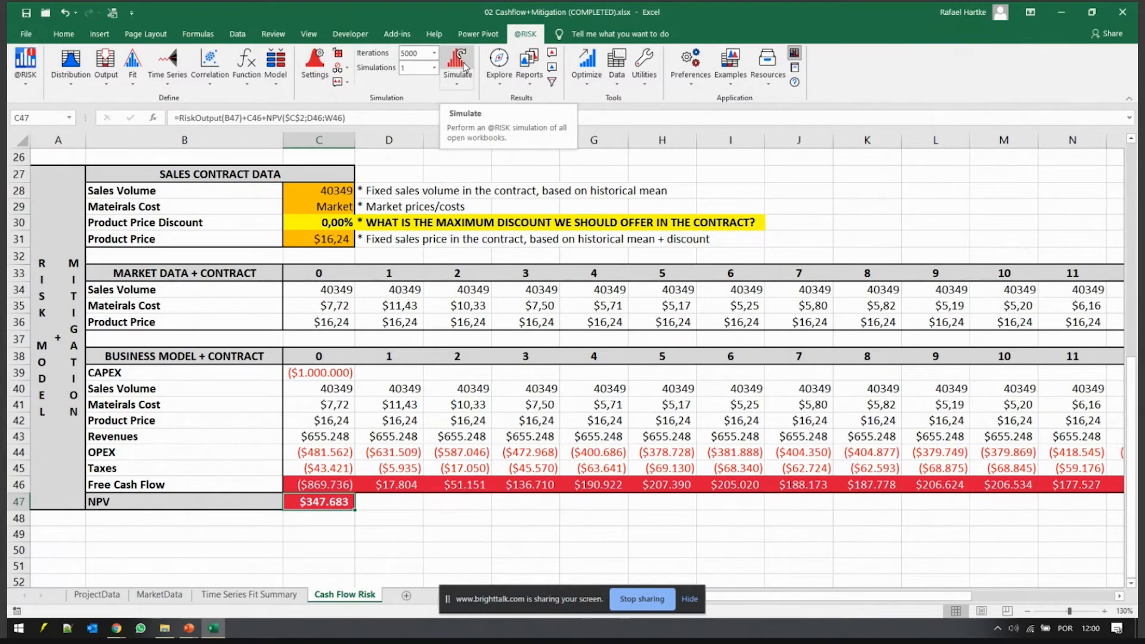
click(499, 66)
click(519, 101)
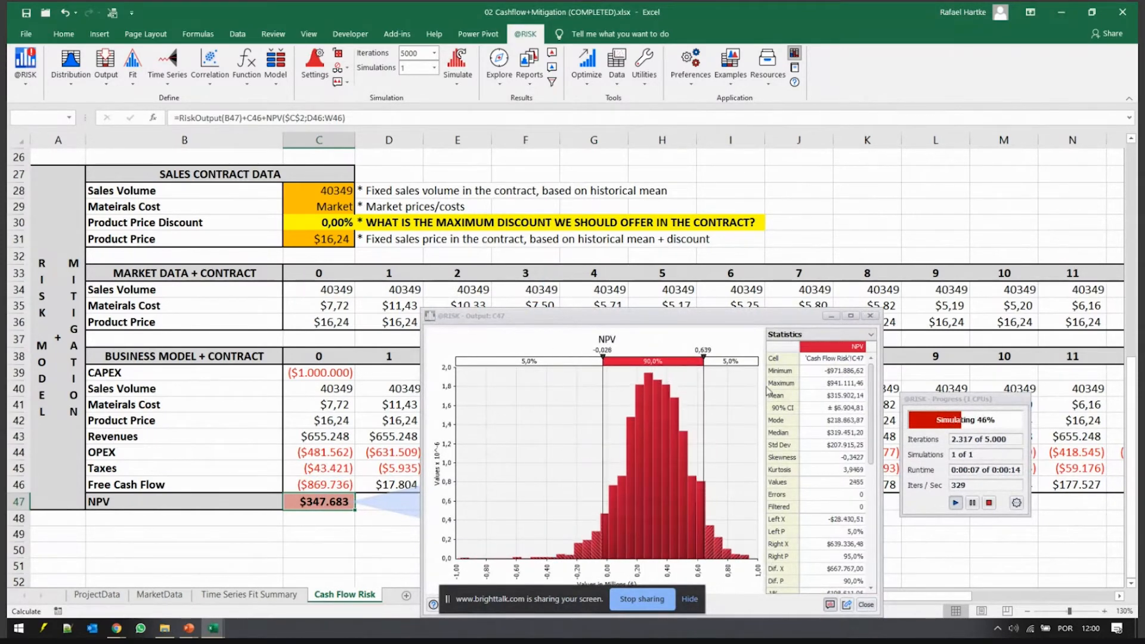
click(1016, 503)
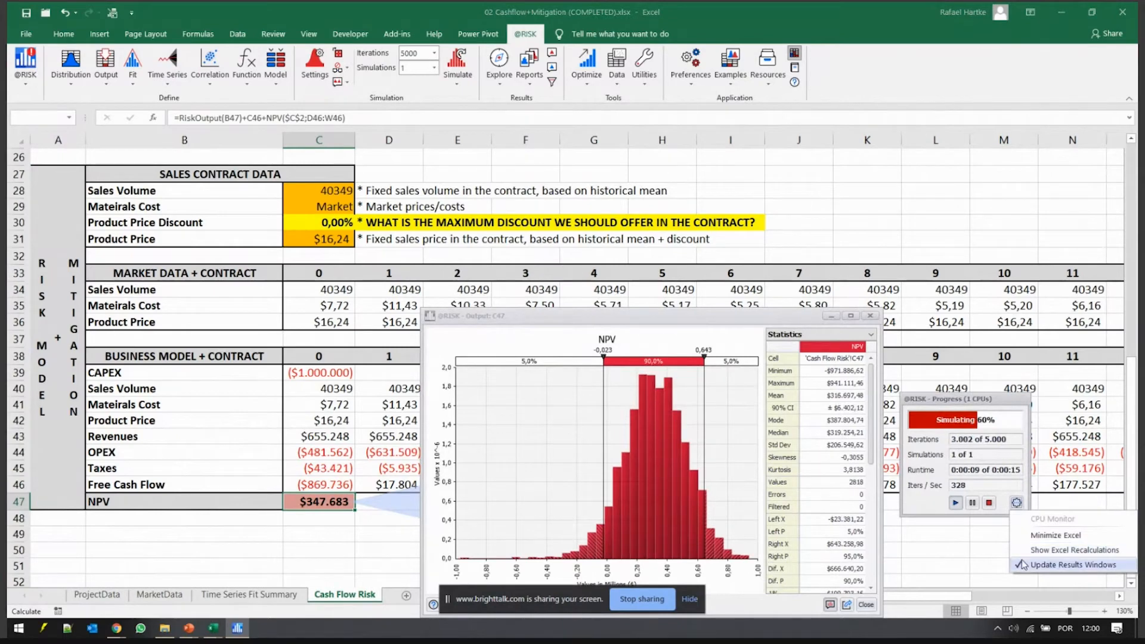
click(1022, 551)
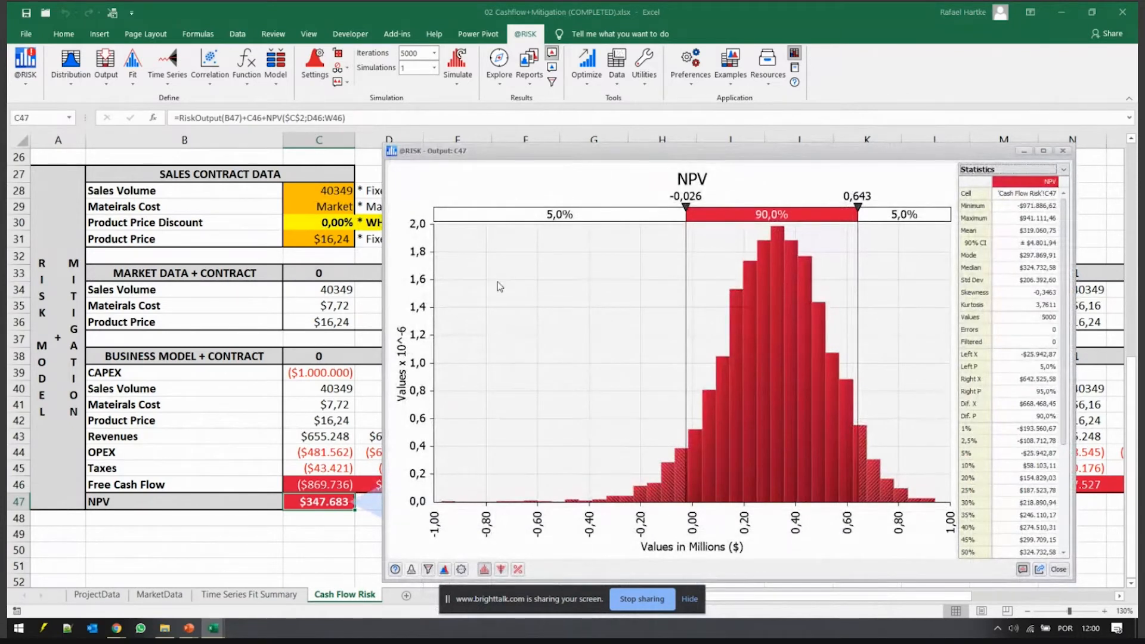
- Set the NPV graph's left delimiter to 0 and move its right delimiter out to +∞
click(687, 194)
text(0)
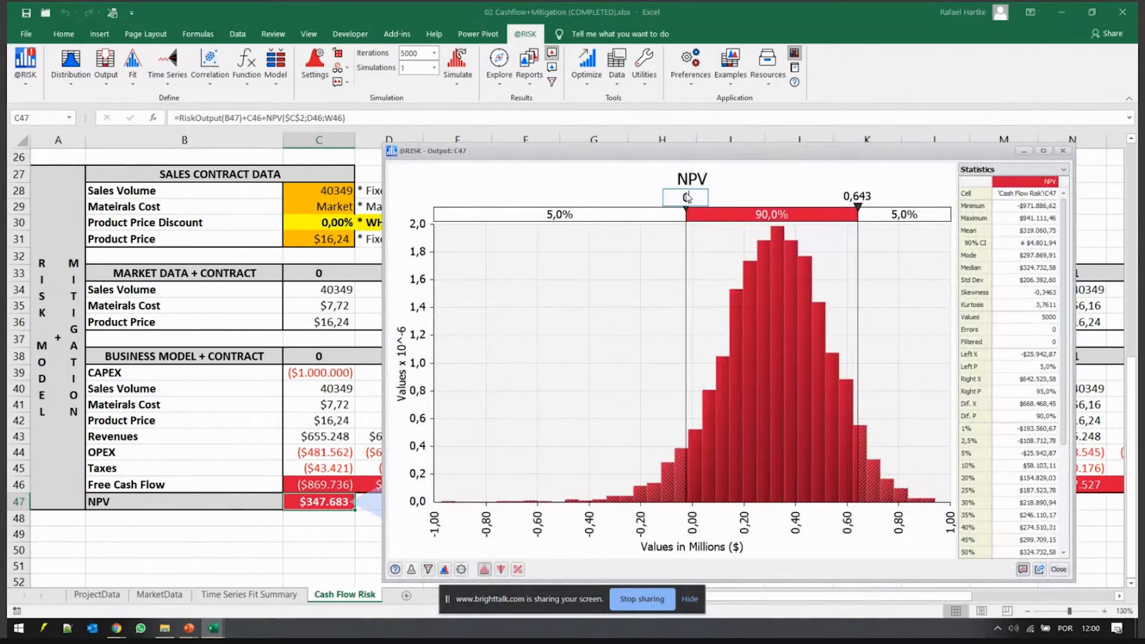
key(Return)
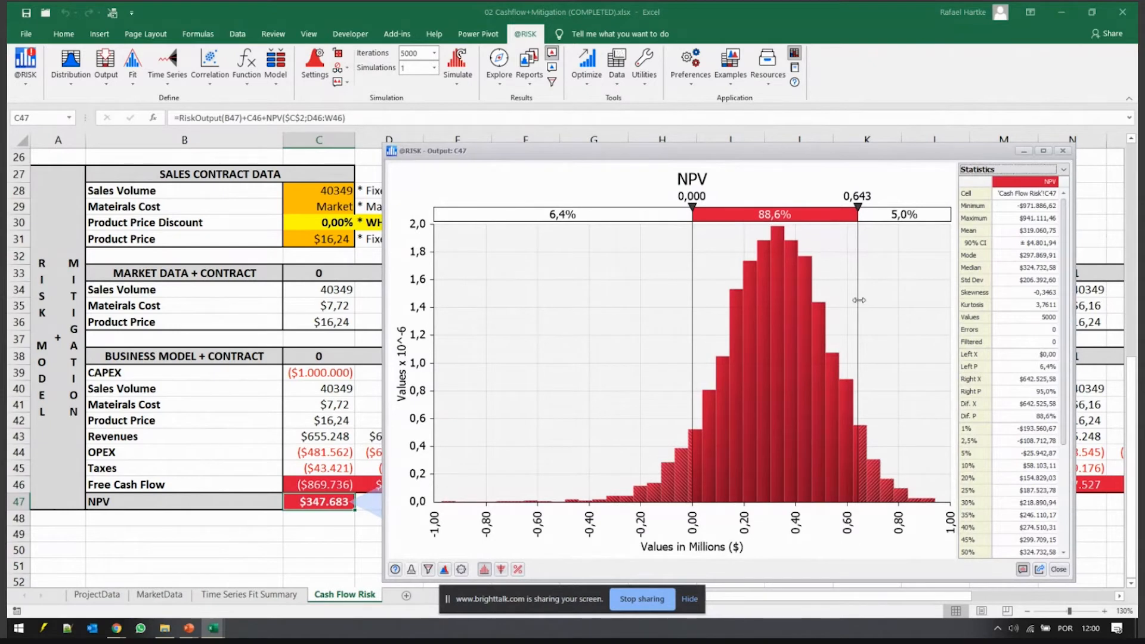
drag(859, 305, 952, 302)
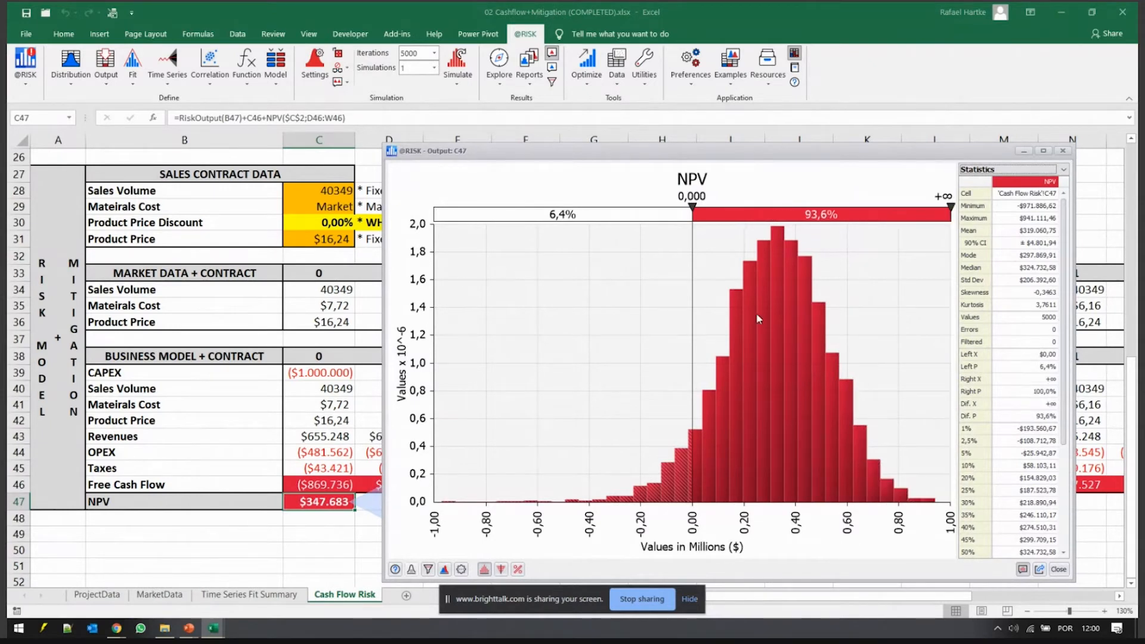
click(573, 216)
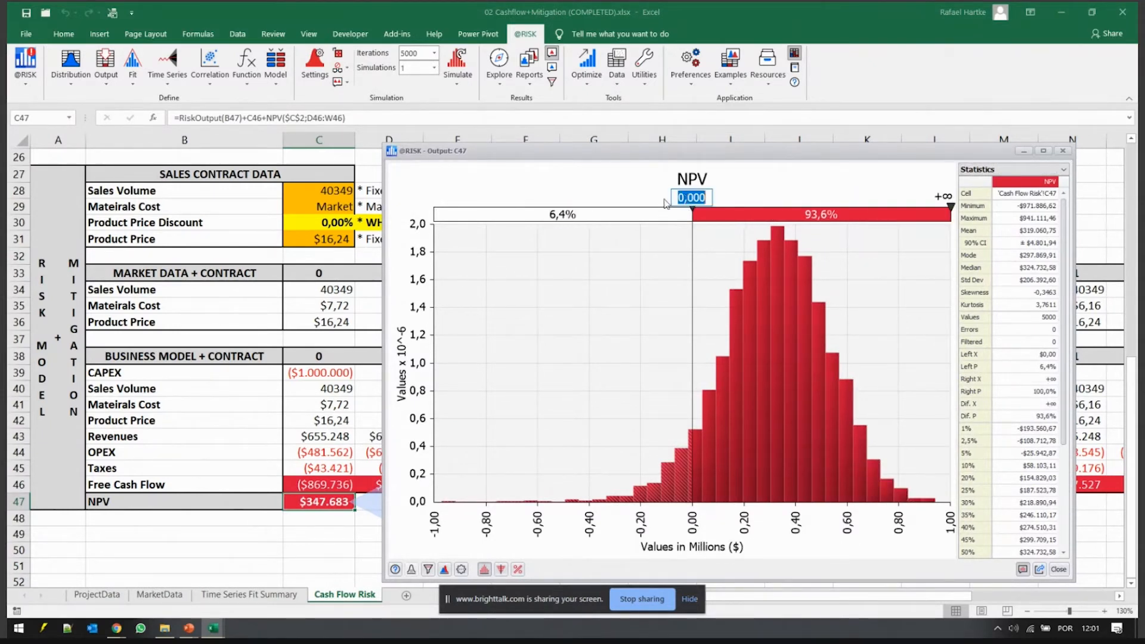
key(Tab)
key(Tab)
key(Tab)
key(Tab)
click(635, 252)
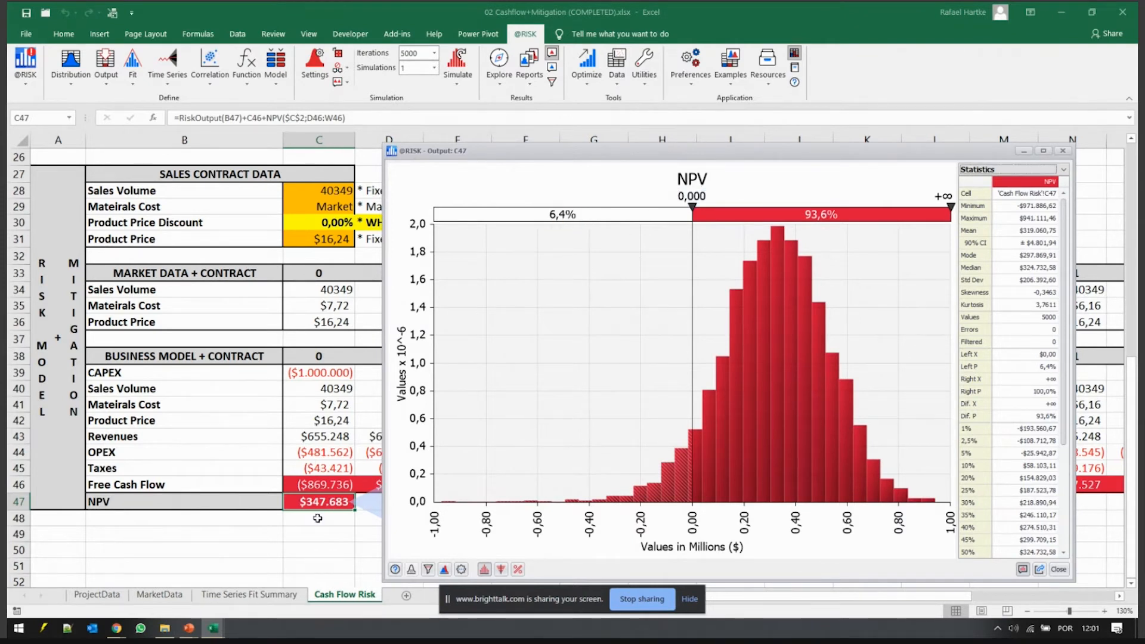
- Set the NPV graph's left delimiter to -0,5 to read the probability of a larger loss
key(ctrl)
click(696, 197)
text(-0)
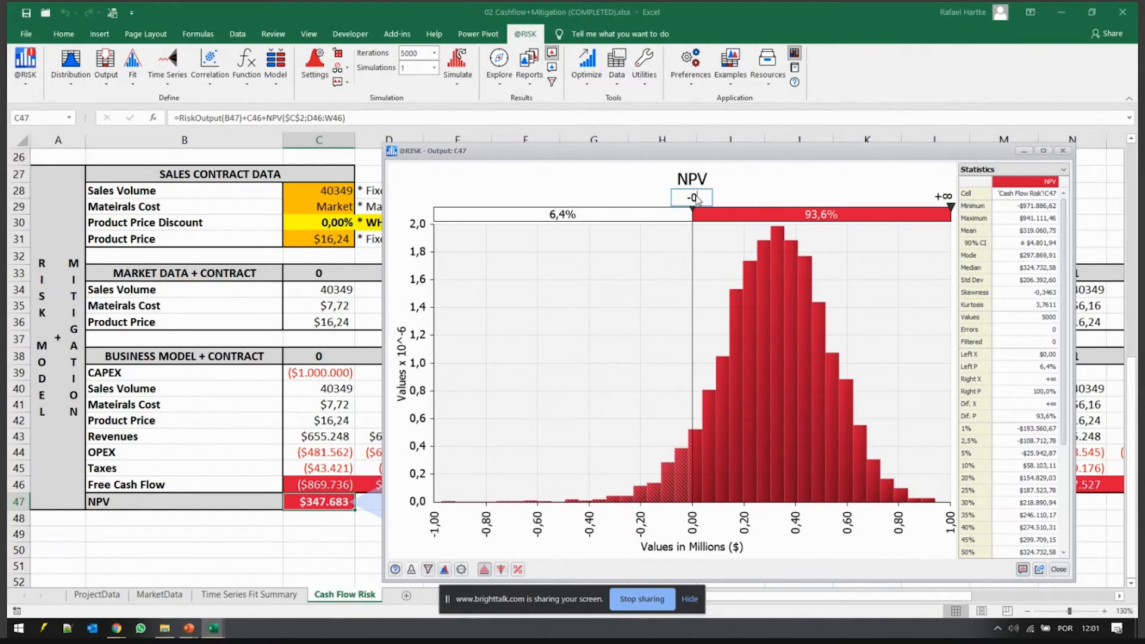
text(,5)
key(Return)
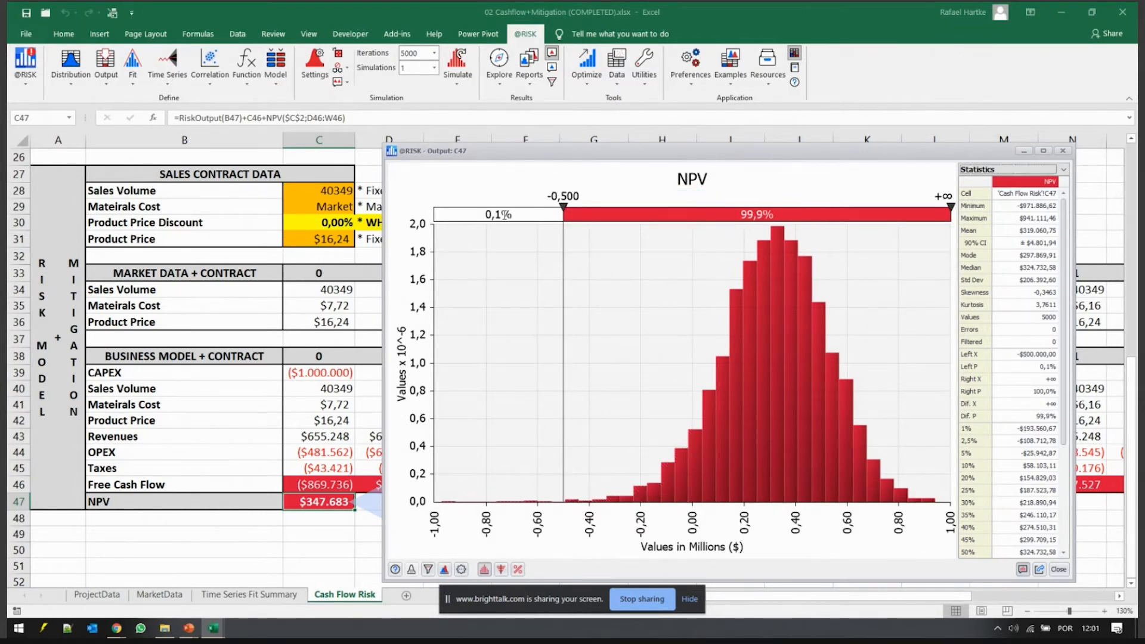
click(505, 215)
click(502, 236)
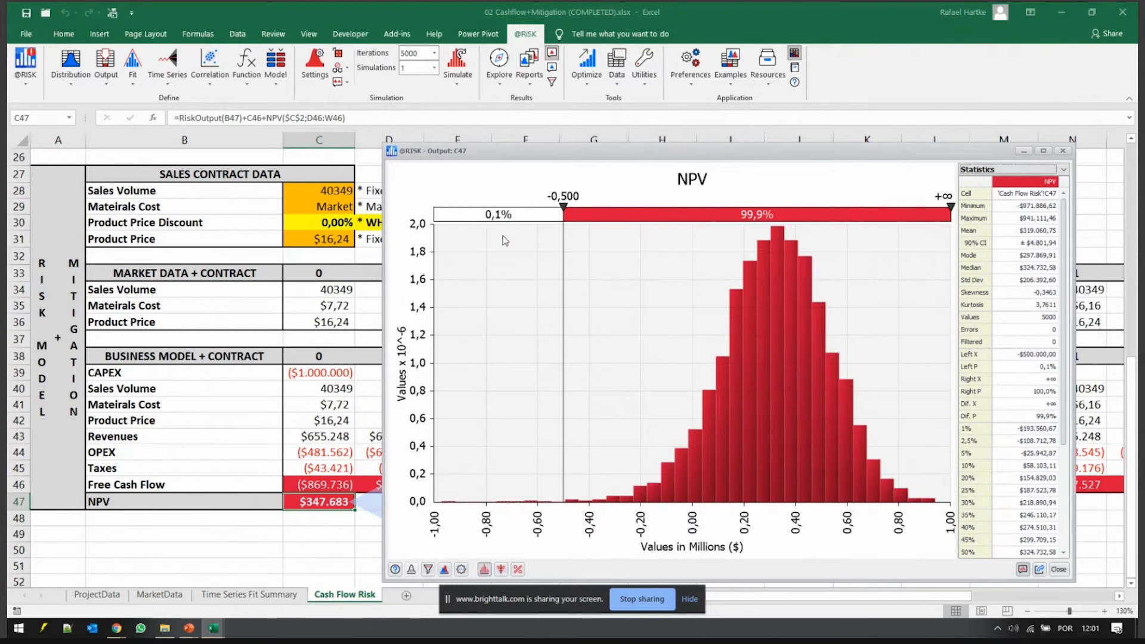
- Set the NPV graph's left delimiter back to 0 and close the graph
click(561, 203)
text(0)
key(Return)
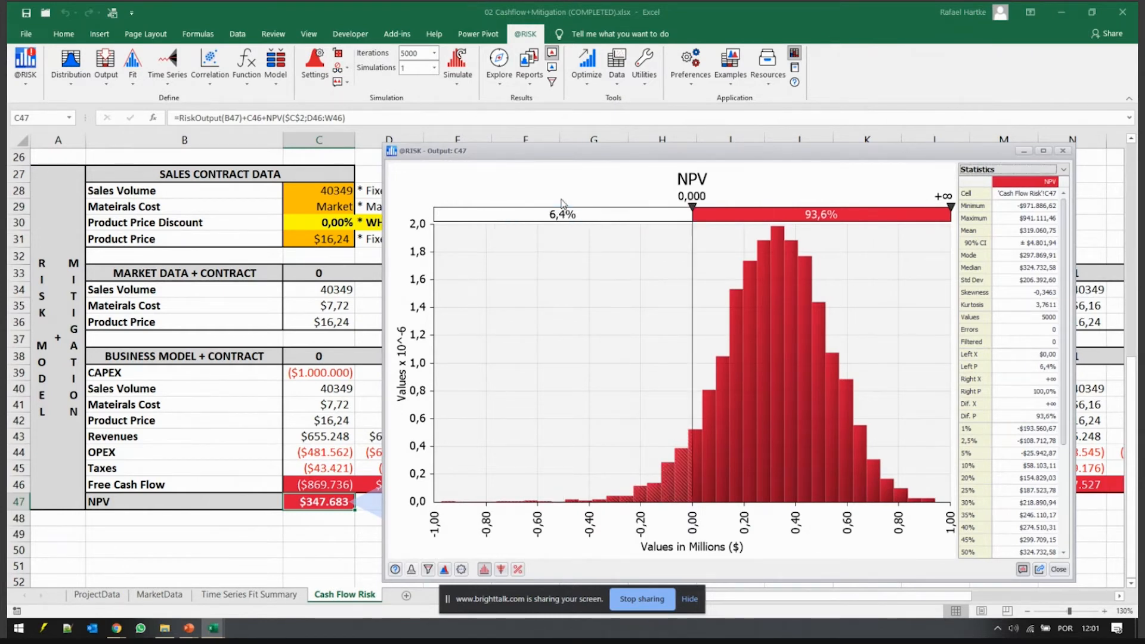
click(1064, 152)
click(319, 223)
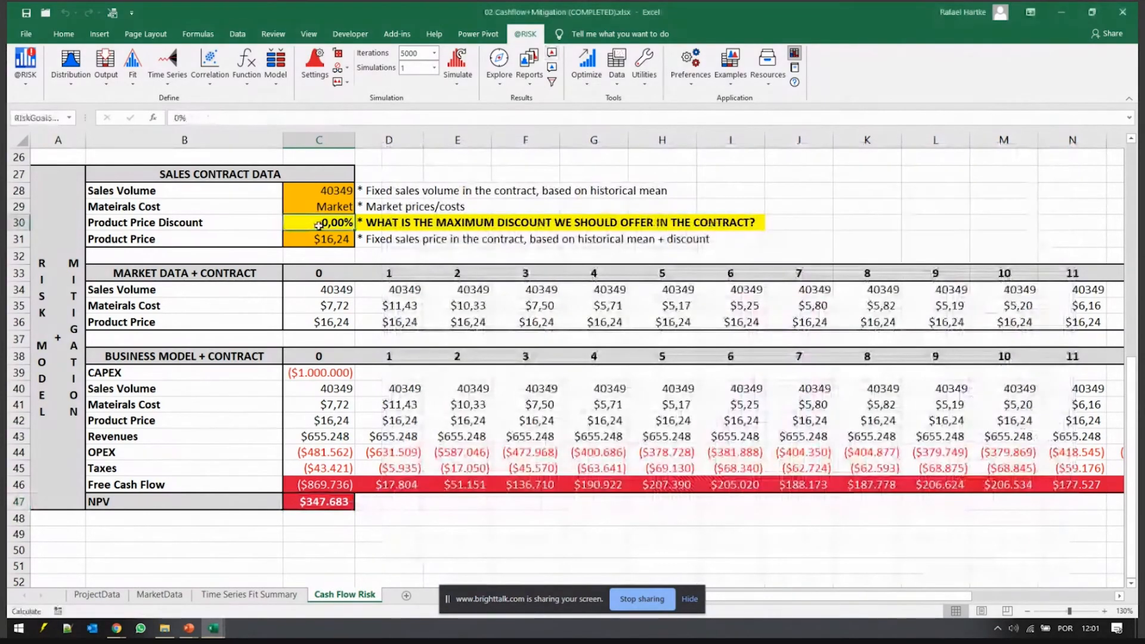
text(?????????)
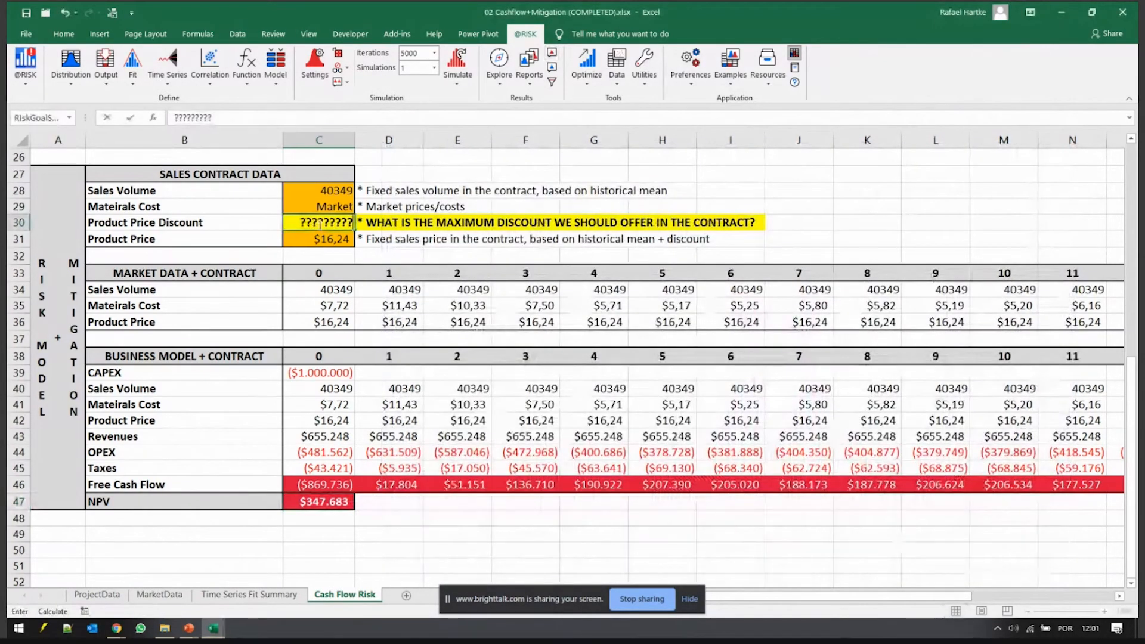
text(??)
key(Escape)
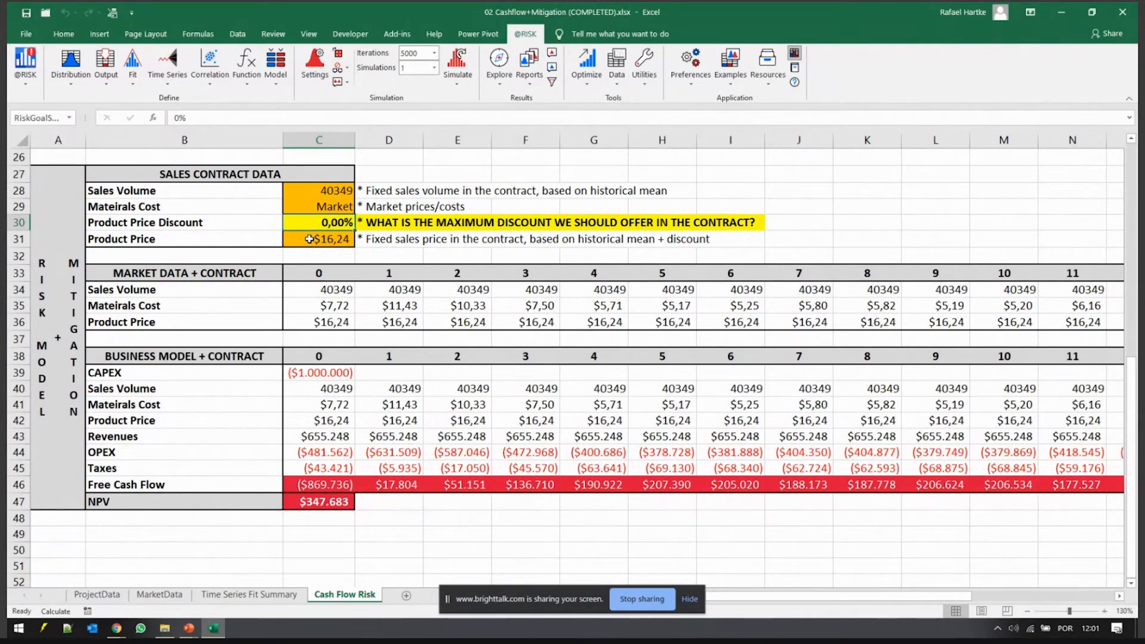
click(457, 76)
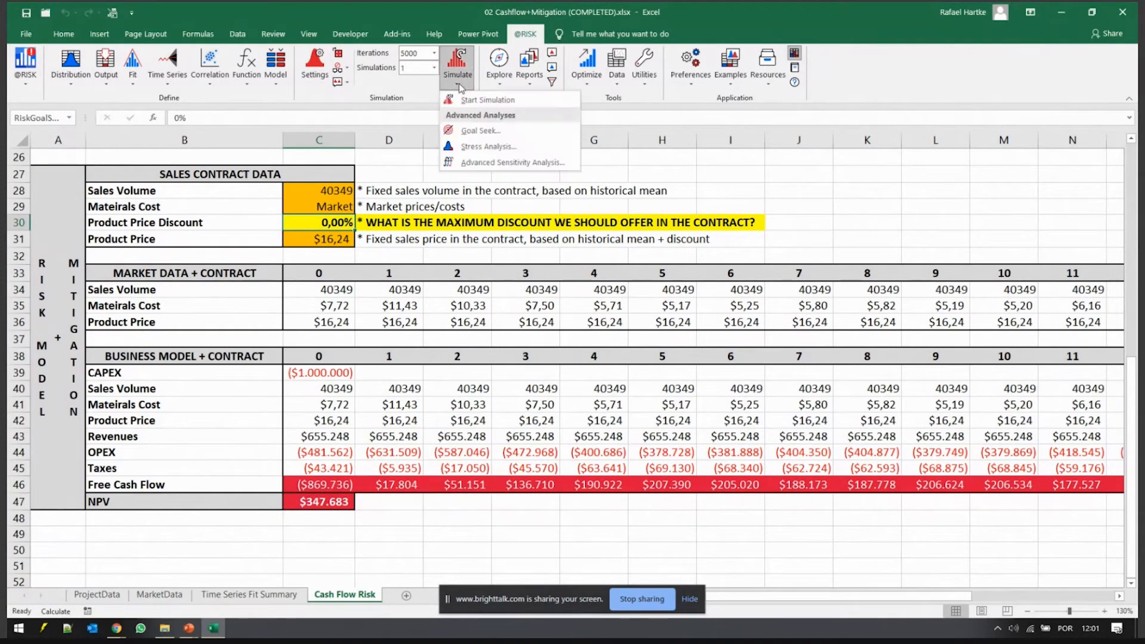
click(475, 131)
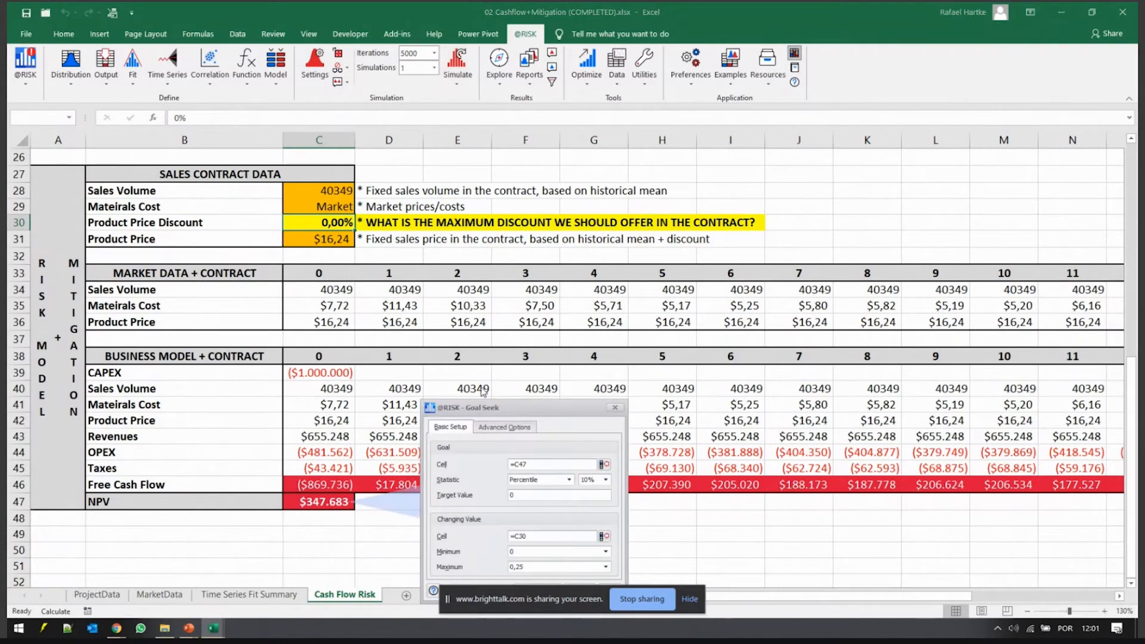
drag(485, 407, 467, 185)
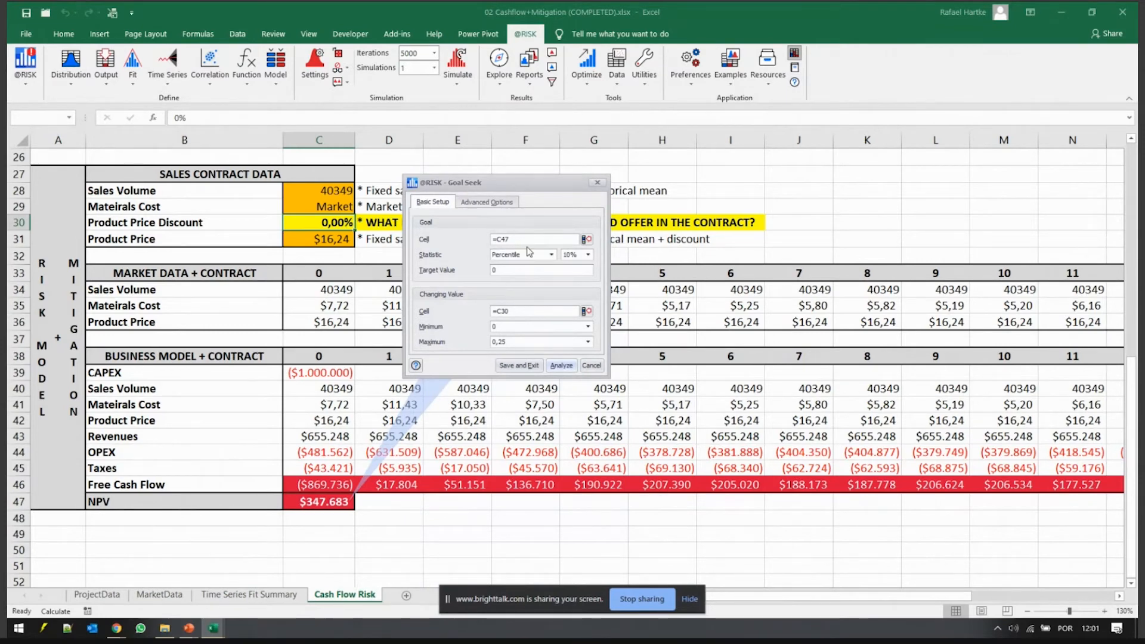
click(585, 239)
click(310, 506)
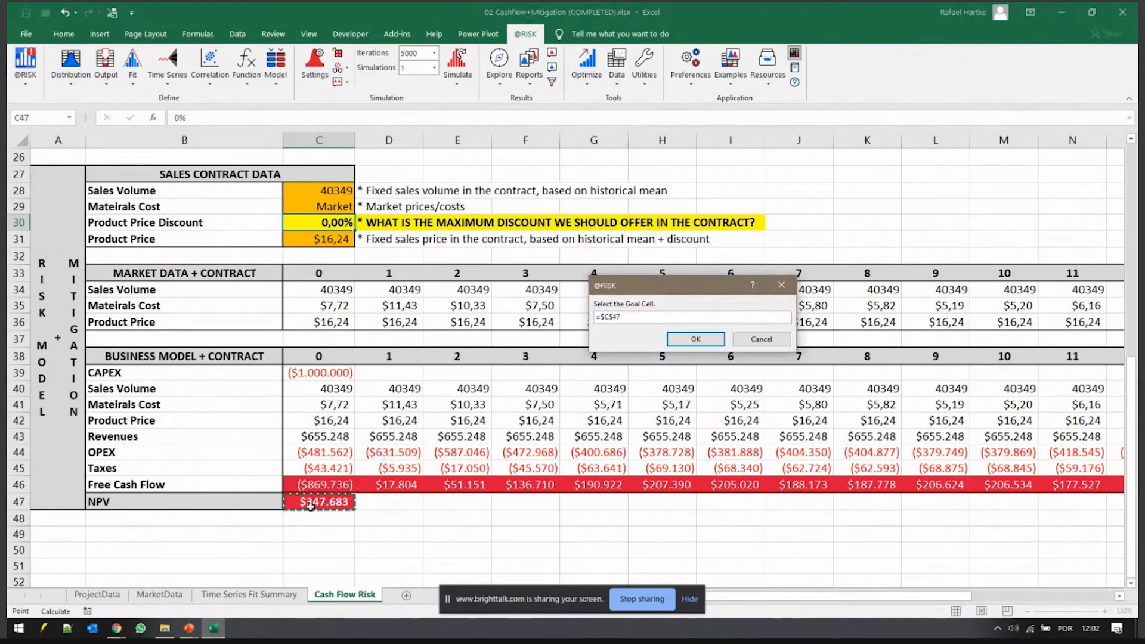
key(Return)
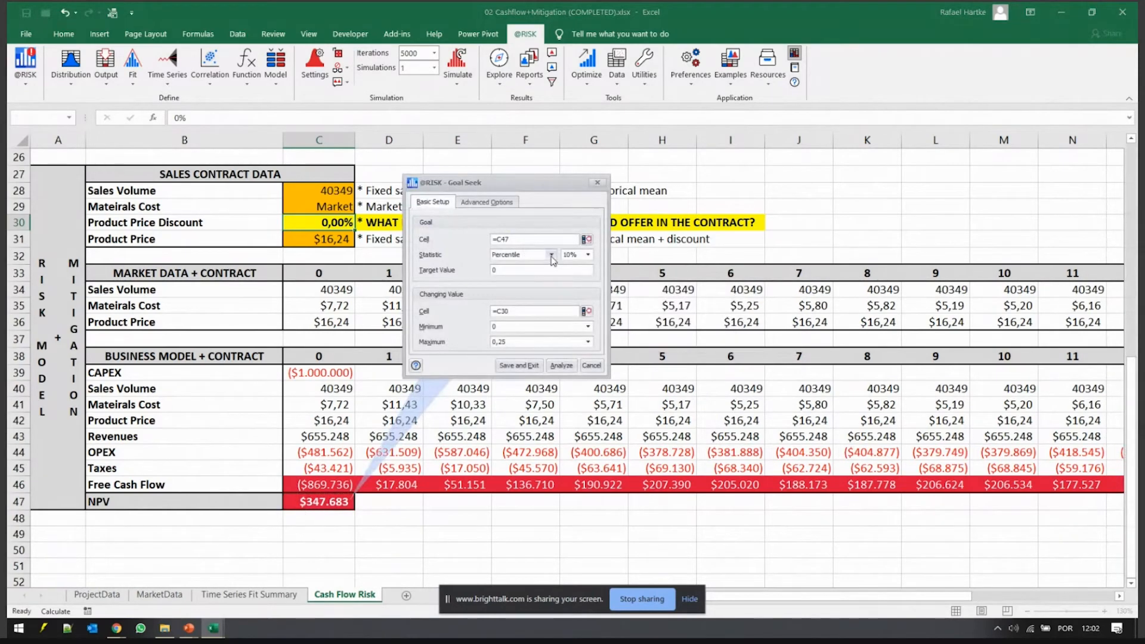
- Set the Goal Seek statistic to the 10% percentile of the NPV
click(551, 257)
click(552, 256)
click(536, 270)
click(571, 254)
text(20)
click(512, 270)
double_click(570, 254)
text(10)
- Set the Product Price Discount in C30 as the changing cell and run the Goal Seek analysis
click(585, 311)
click(318, 222)
key(Return)
click(521, 237)
click(532, 259)
click(570, 255)
click(562, 366)
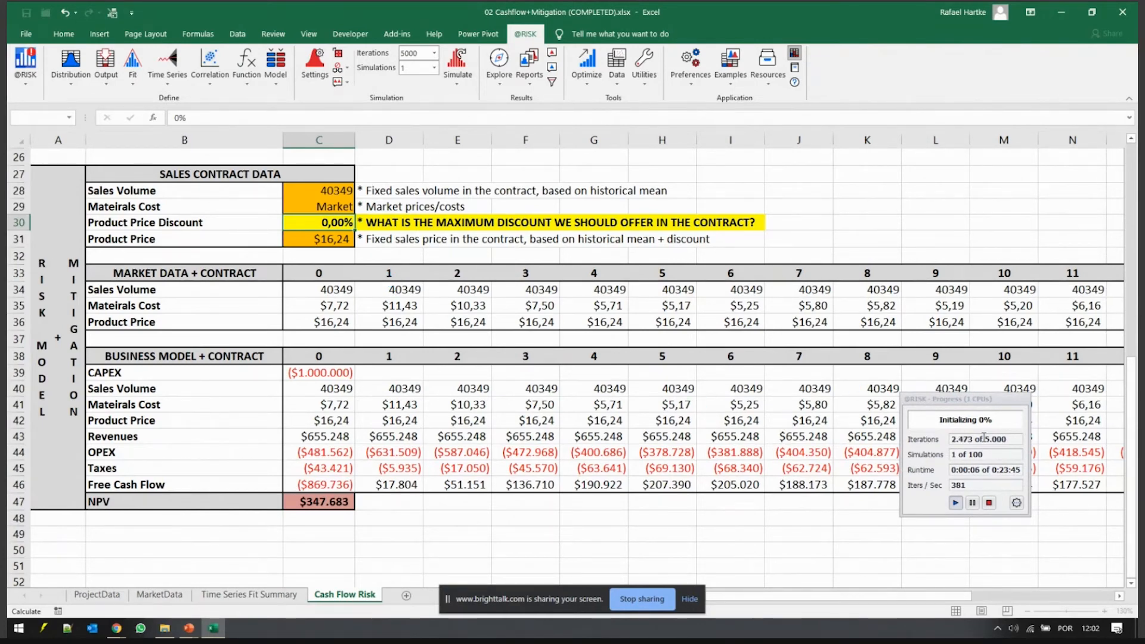
- Move the simulation progress window beside the contract data and toggle its Update Results Windows option
drag(938, 401, 403, 276)
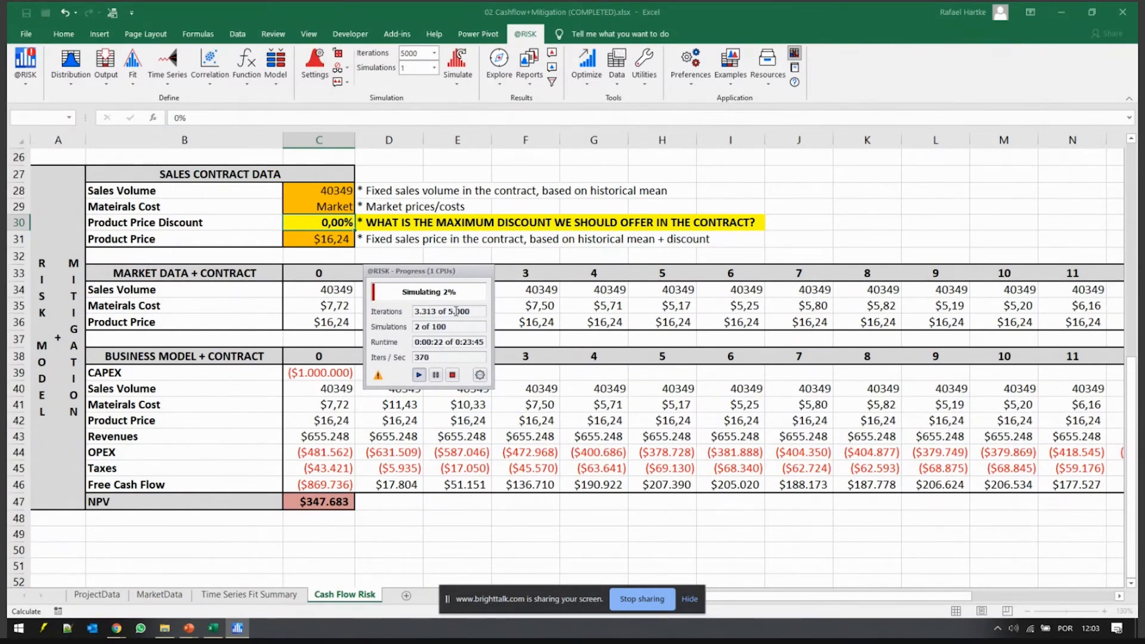
click(480, 374)
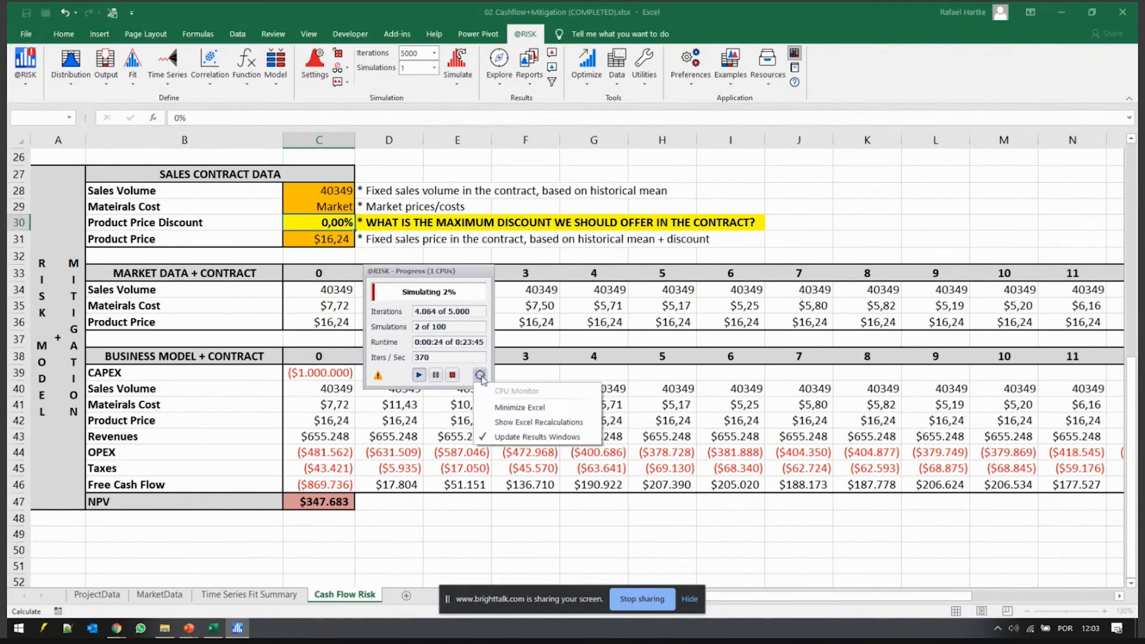
click(500, 441)
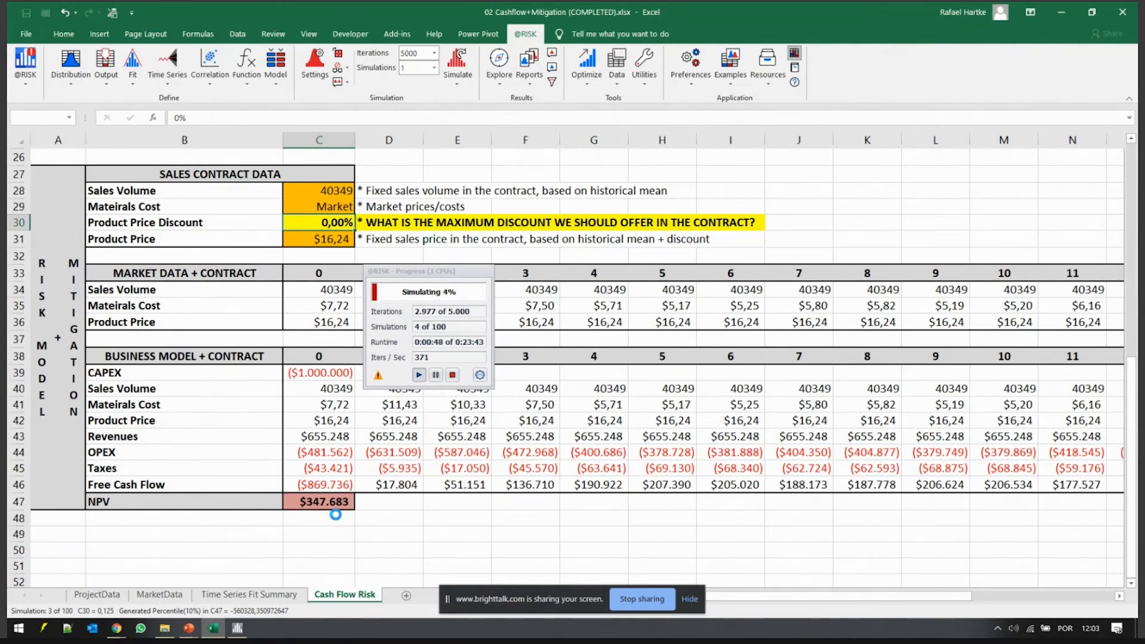
- Switch to the presentation's Cases slide and move the simulation progress window below the slide text
key(alt+Tab)
key(alt+Tab)
key(alt+Tab)
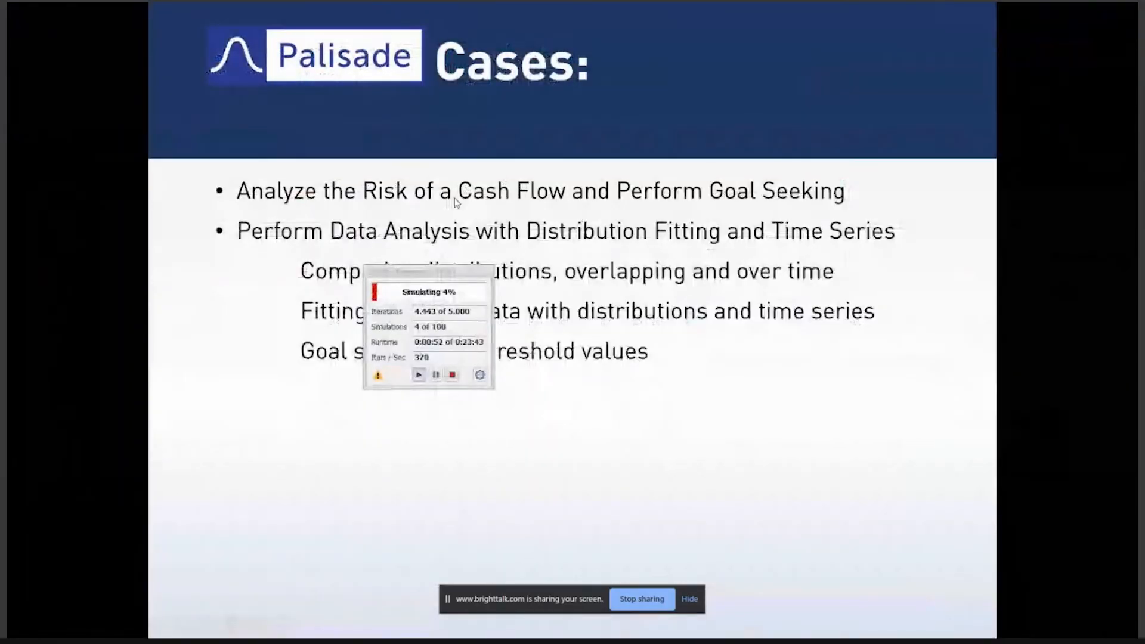
drag(435, 276, 368, 416)
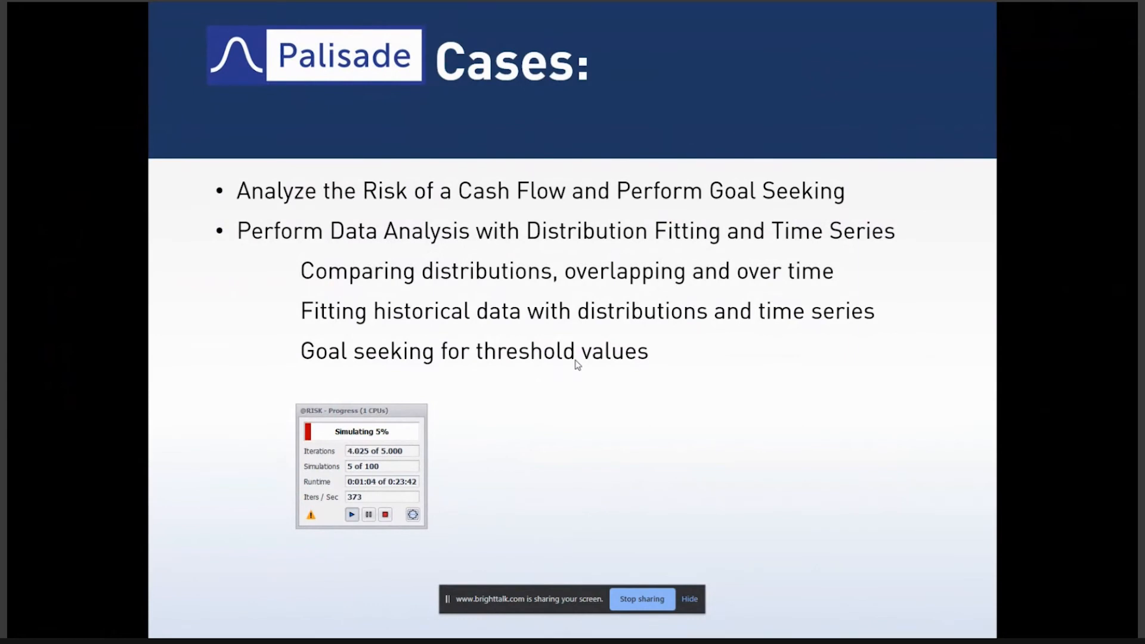
- Switch back to the Excel workbook and accept the Goal Seek solution to update the Product Price Discount in C30
key(alt+Tab)
key(alt+Tab)
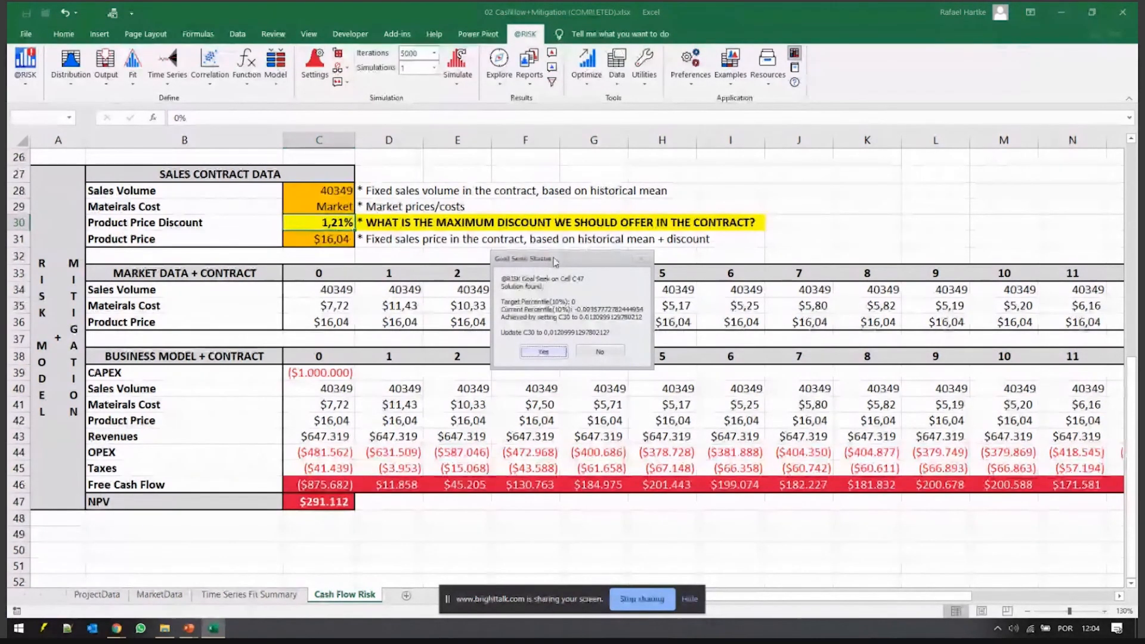
drag(554, 262, 361, 244)
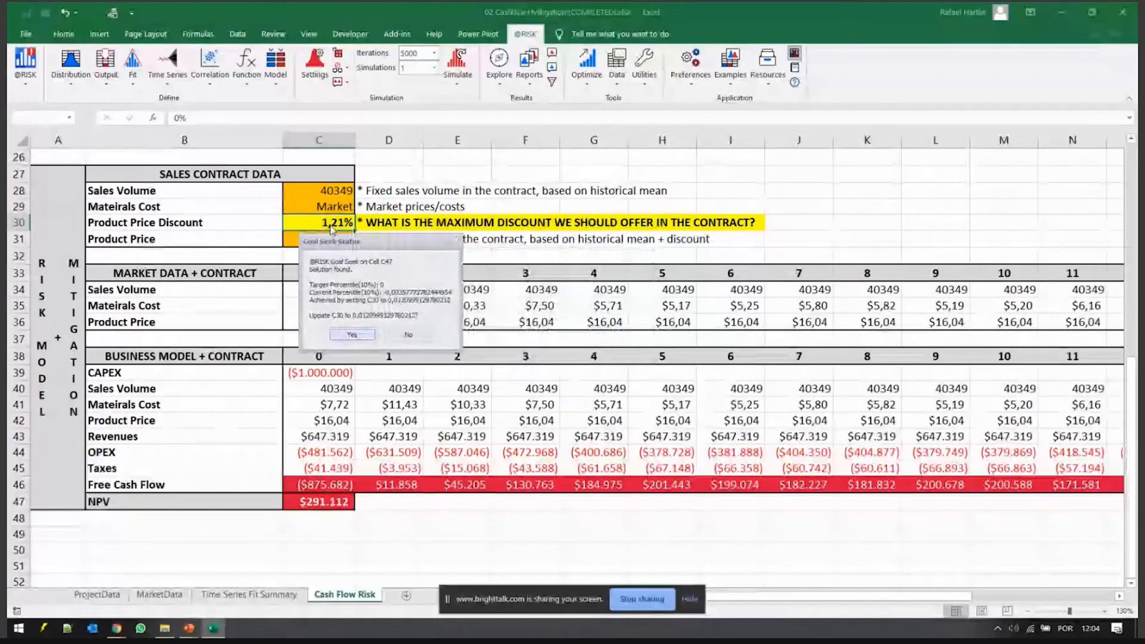
click(351, 334)
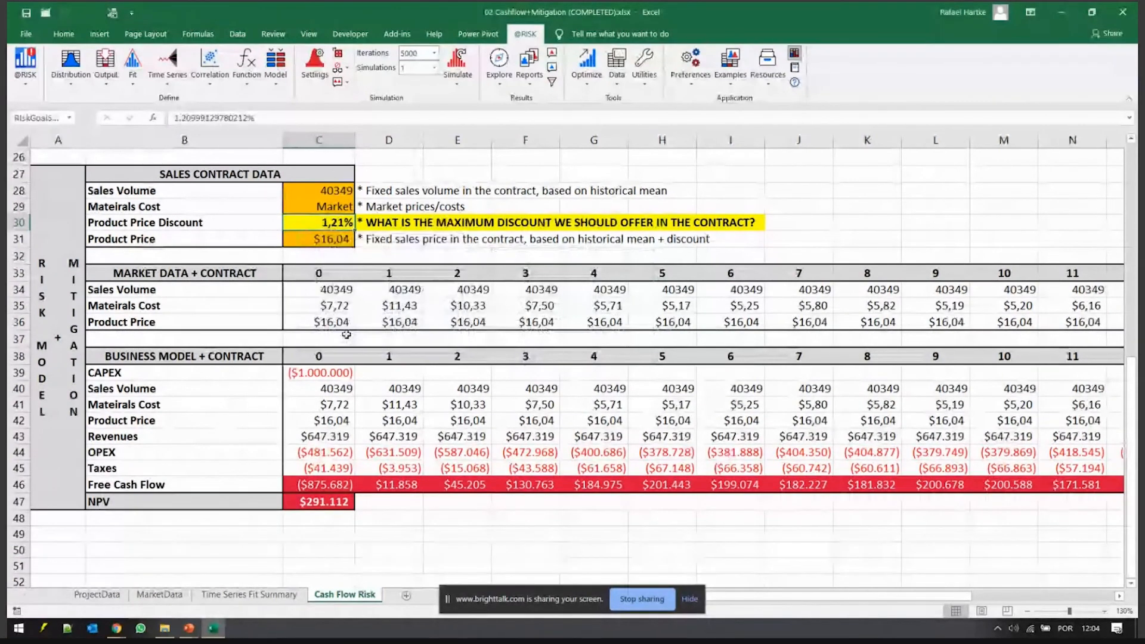
- Browse the NPV result graph of C47, then reposition and enlarge it to examine the probability of a negative NPV
click(318, 495)
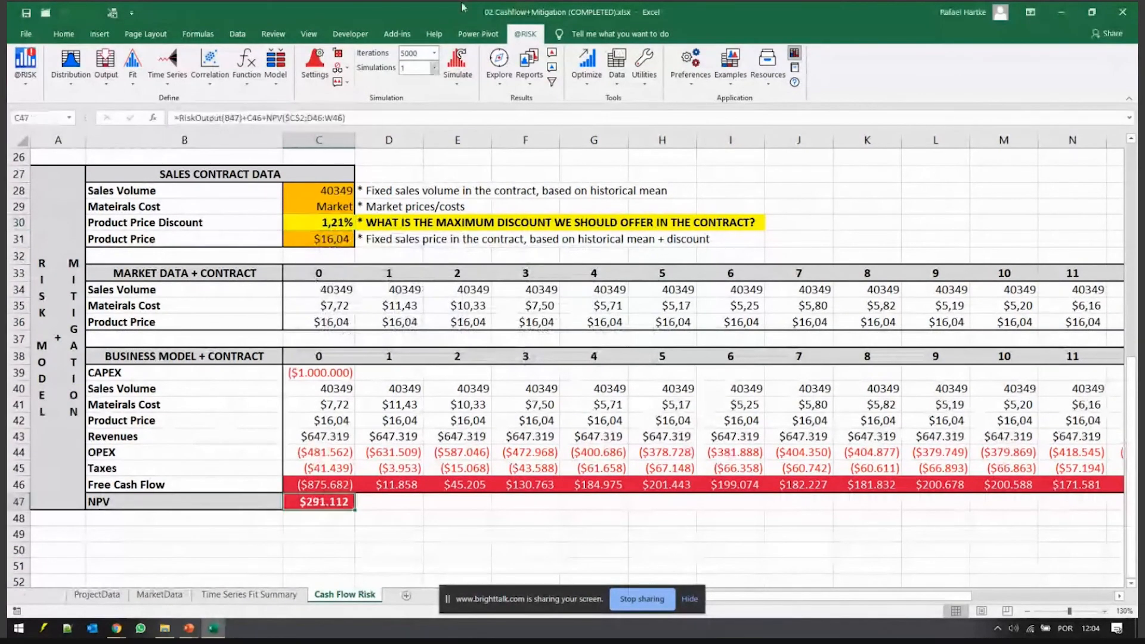
click(499, 63)
click(518, 101)
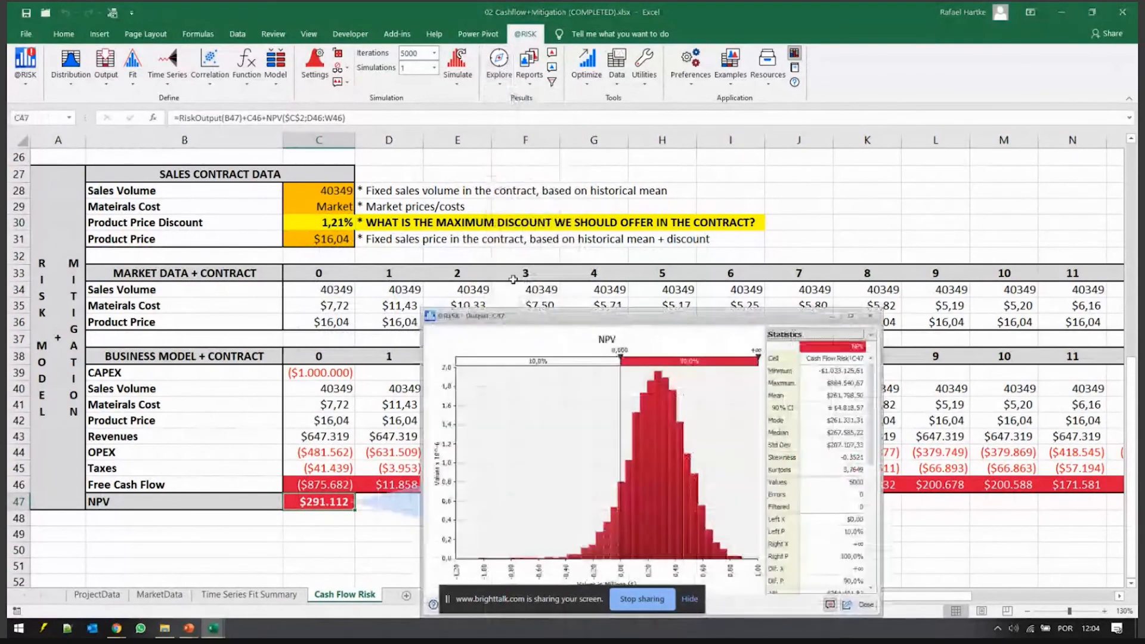
drag(516, 322, 458, 100)
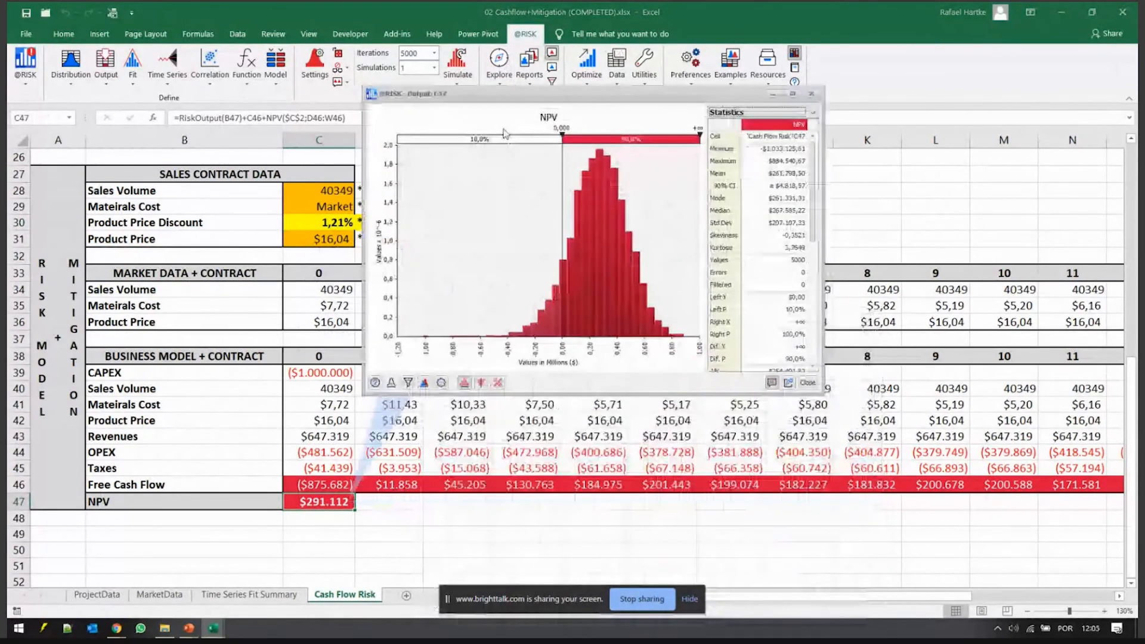
drag(823, 390, 1096, 532)
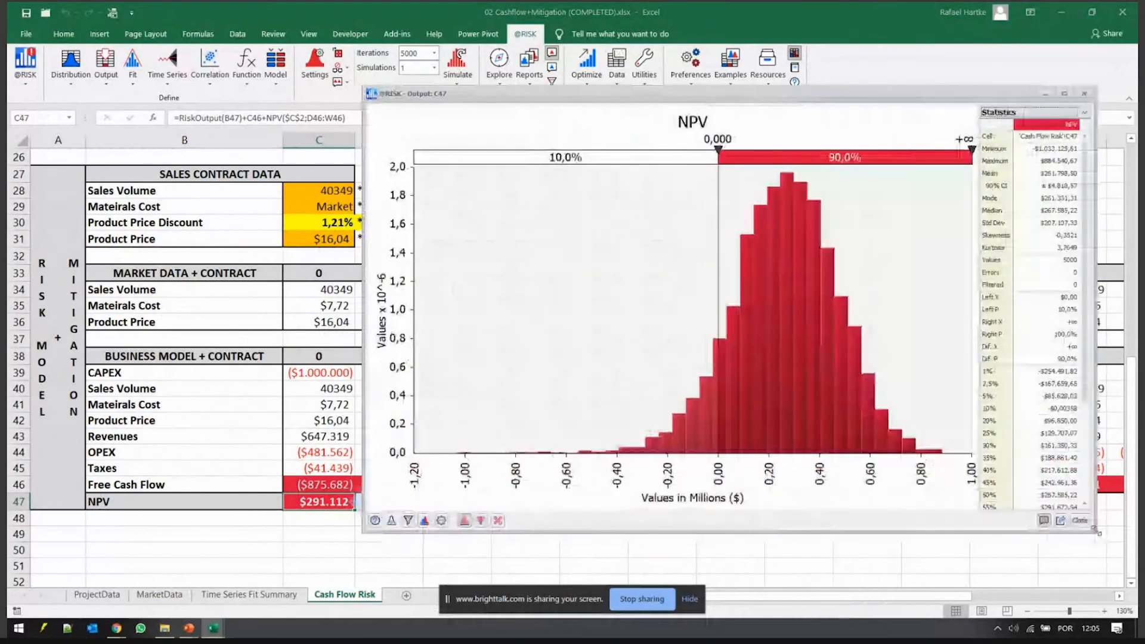
- Try a left-tail probability of 20 on the NPV graph of C47 and close the graph
click(567, 159)
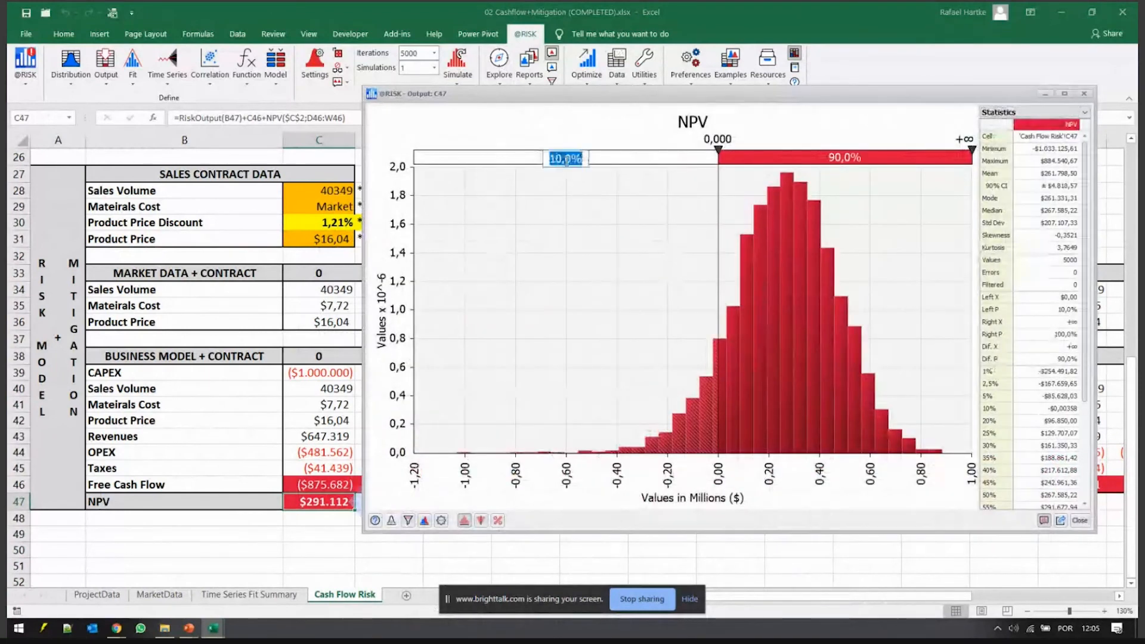
text(20)
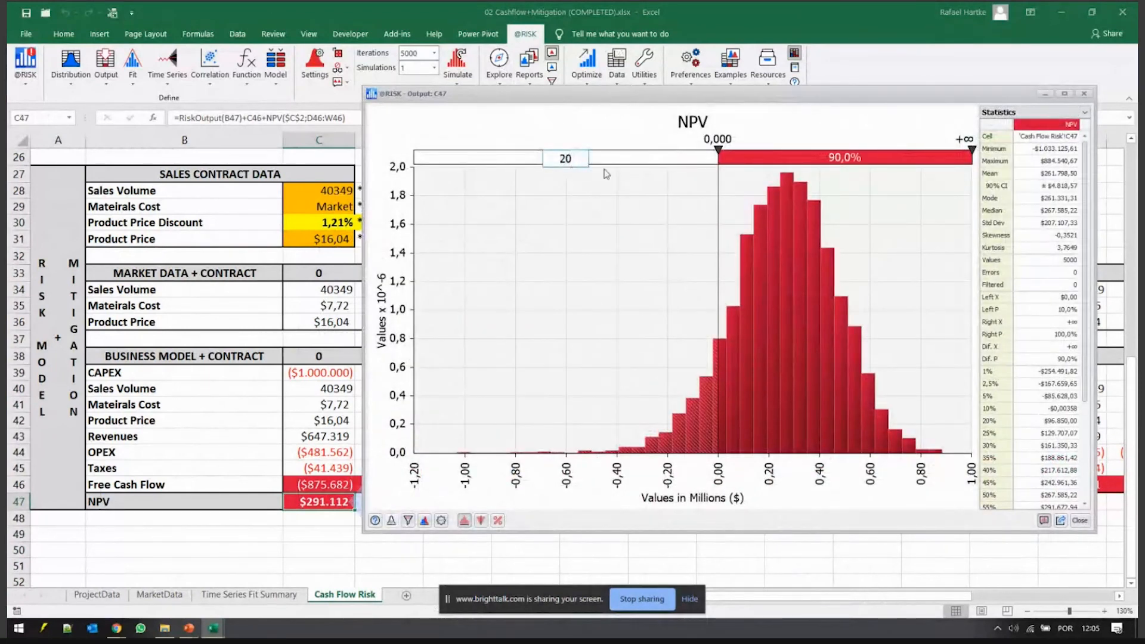
key(Return)
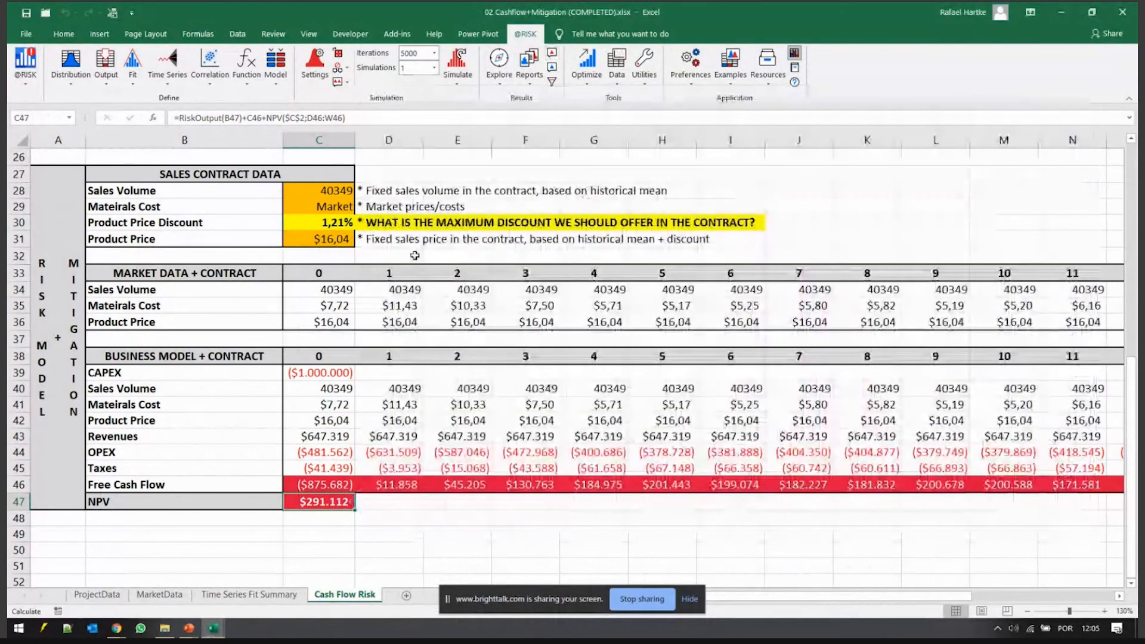
- Browse the simulation result graph for the original business model's NPV in C23
scroll(414, 256, up, 5)
scroll(414, 255, up, 1)
click(322, 385)
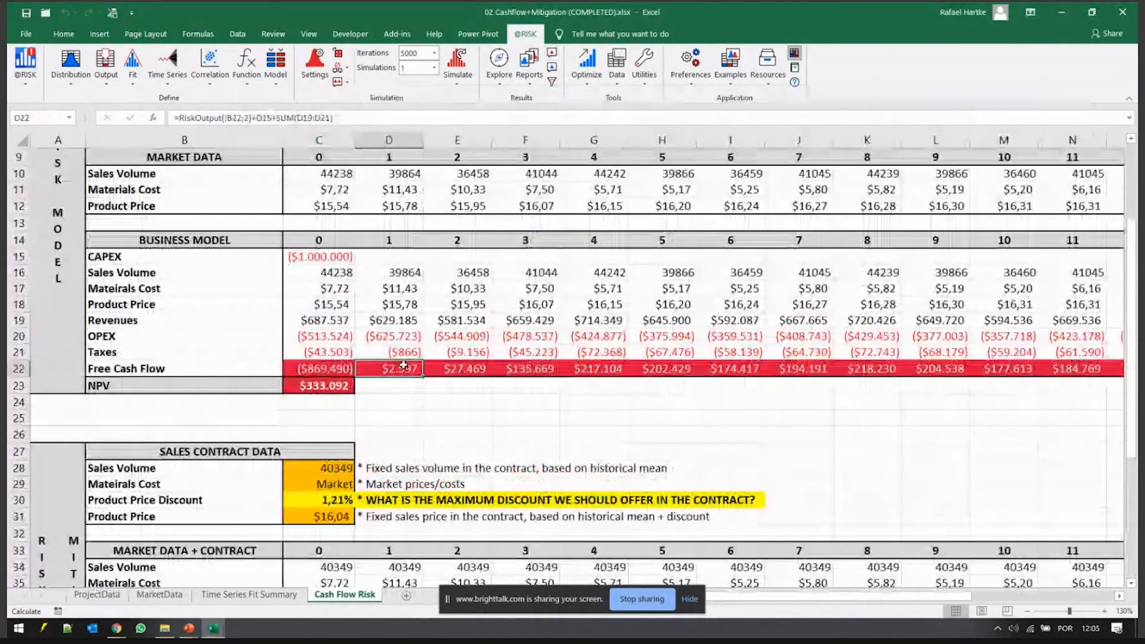
click(499, 75)
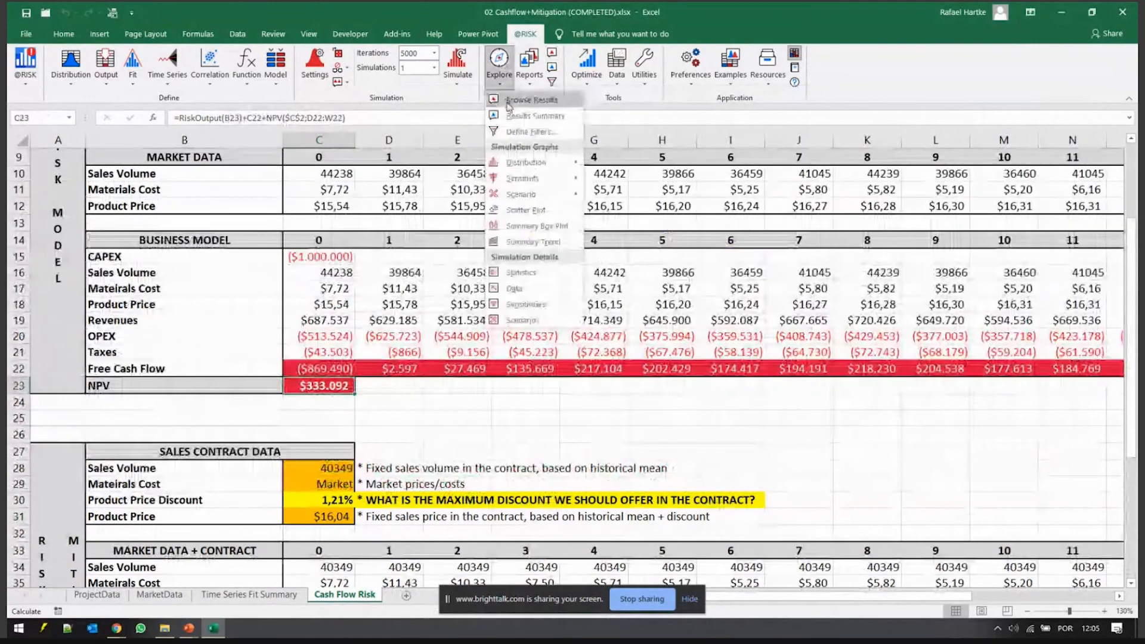
click(518, 103)
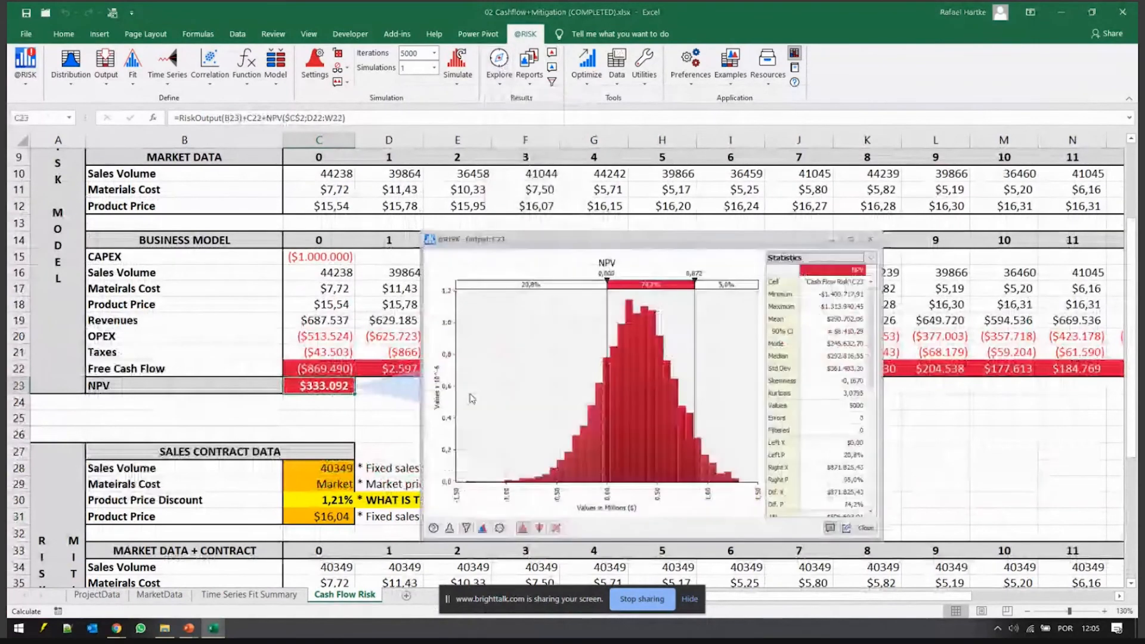
- Overlay the contract model's NPV result from C47 on the C23 graph to compare both distributions
click(482, 528)
click(507, 543)
scroll(373, 477, down, 5)
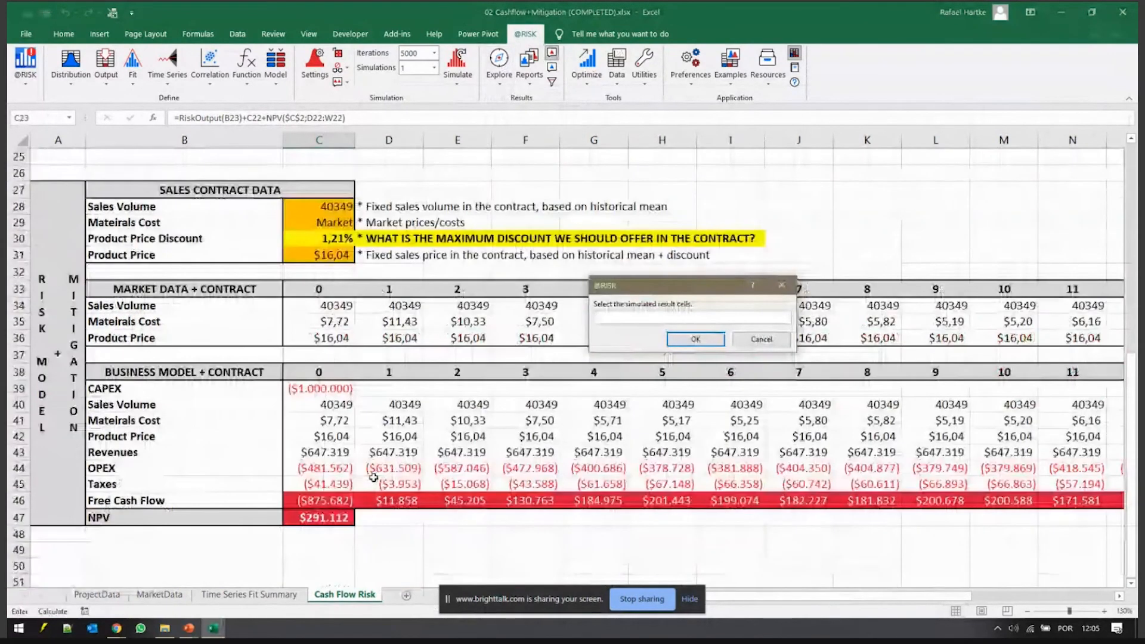
click(324, 517)
click(695, 338)
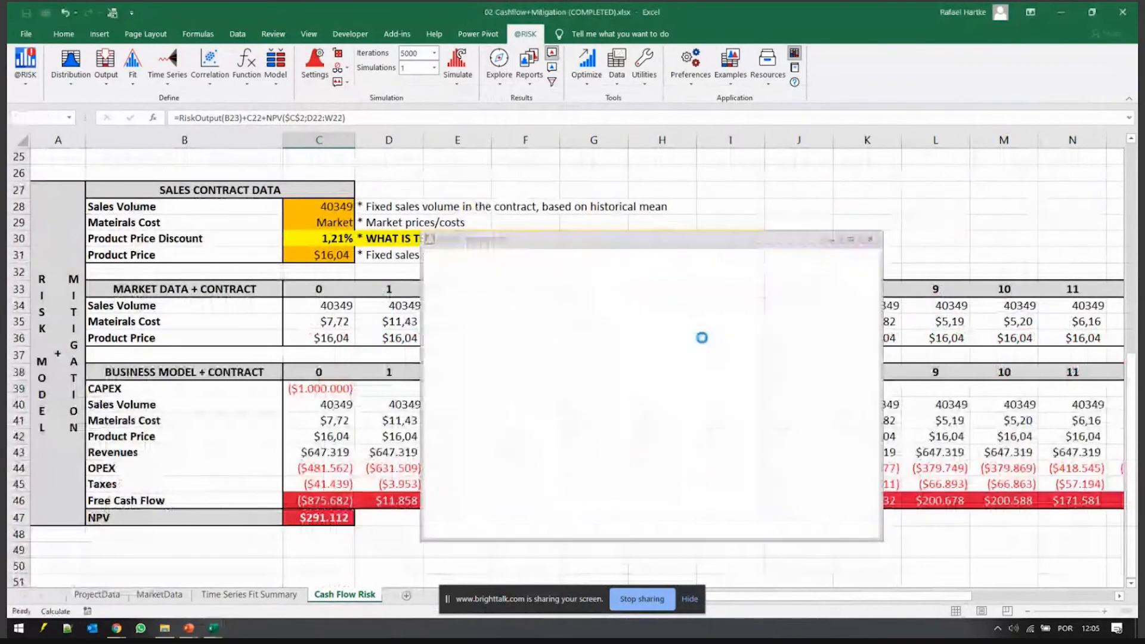
- Reposition and enlarge the Distribution Comparison graph, and maximize it to fill the screen
drag(685, 248, 622, 127)
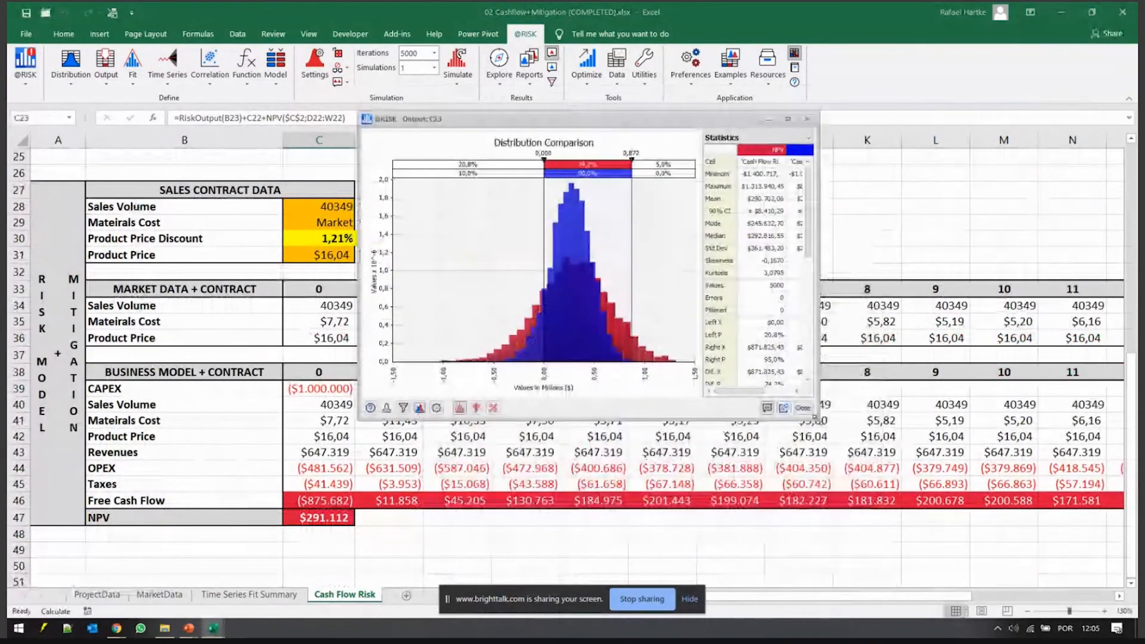
drag(983, 504, 1078, 556)
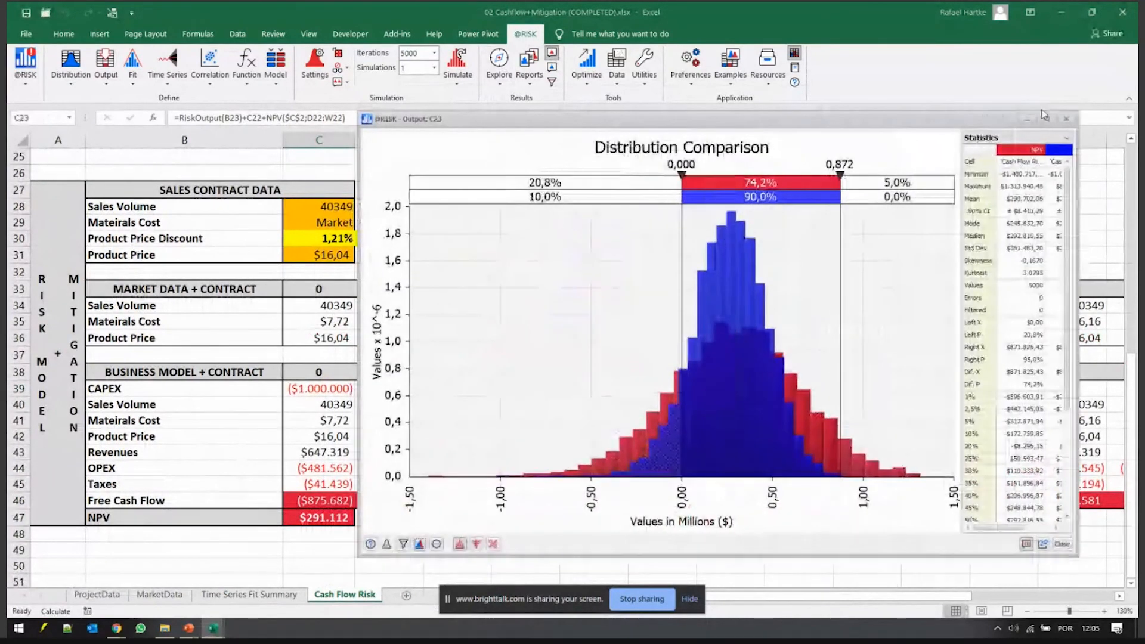
click(1044, 120)
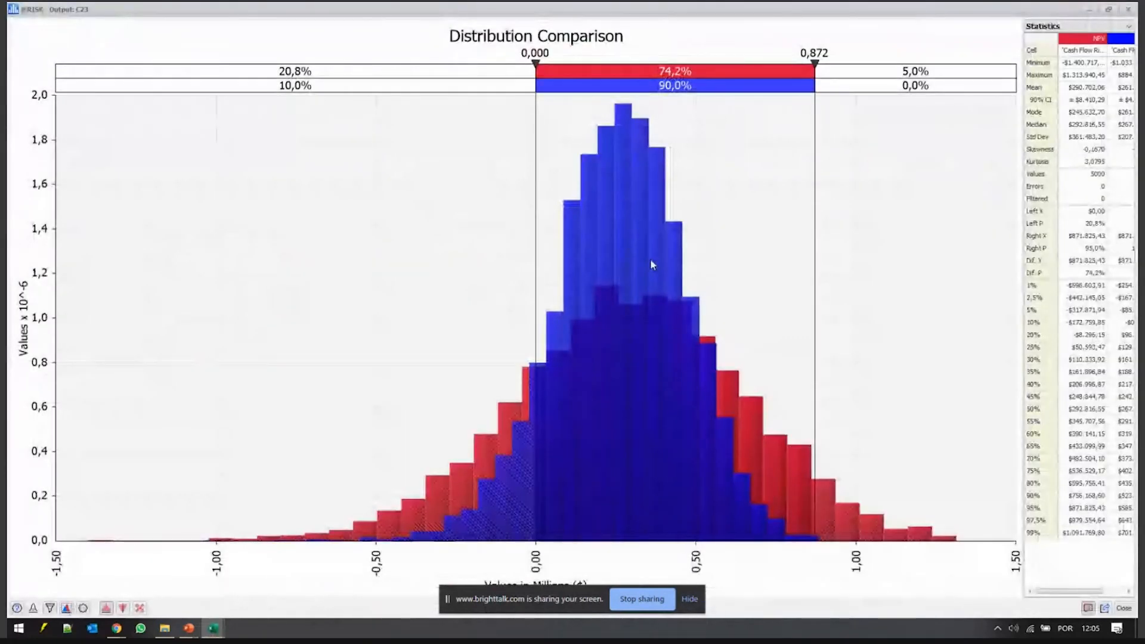
- Examine the probabilities of negative NPV in both distributions and the red distribution's middle-range probability in the delimiter bars
click(294, 71)
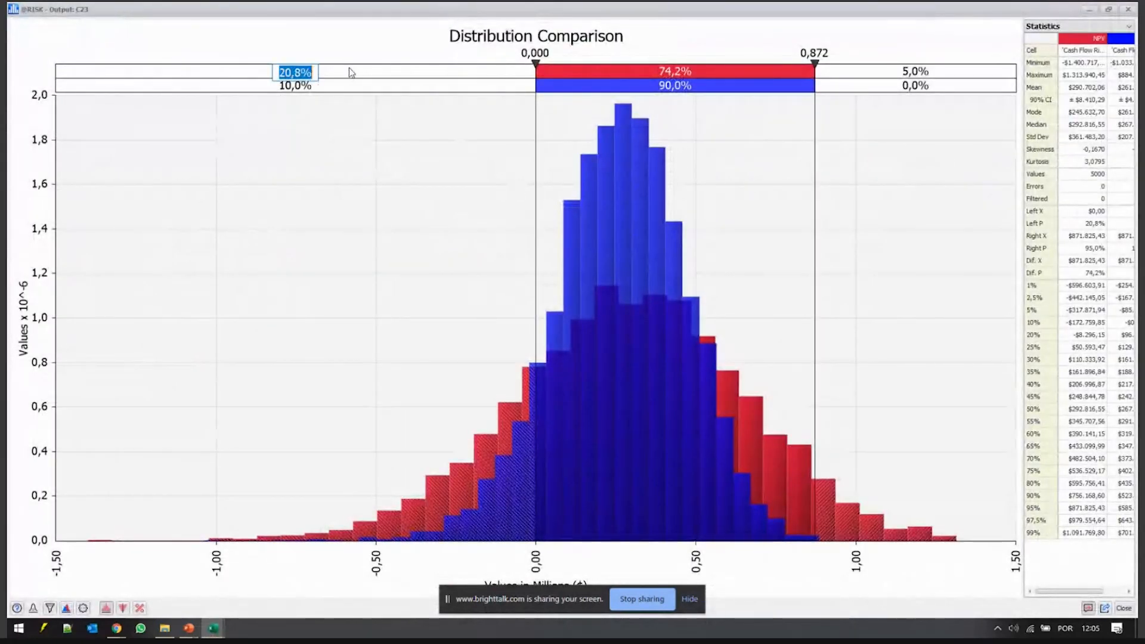
click(658, 73)
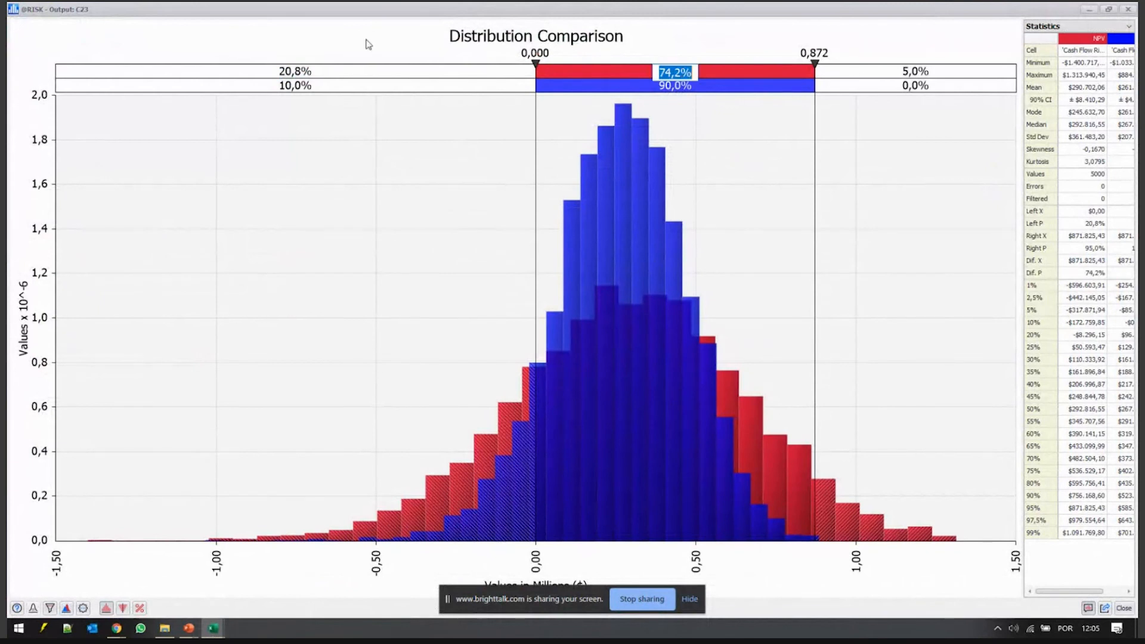
click(301, 71)
click(378, 205)
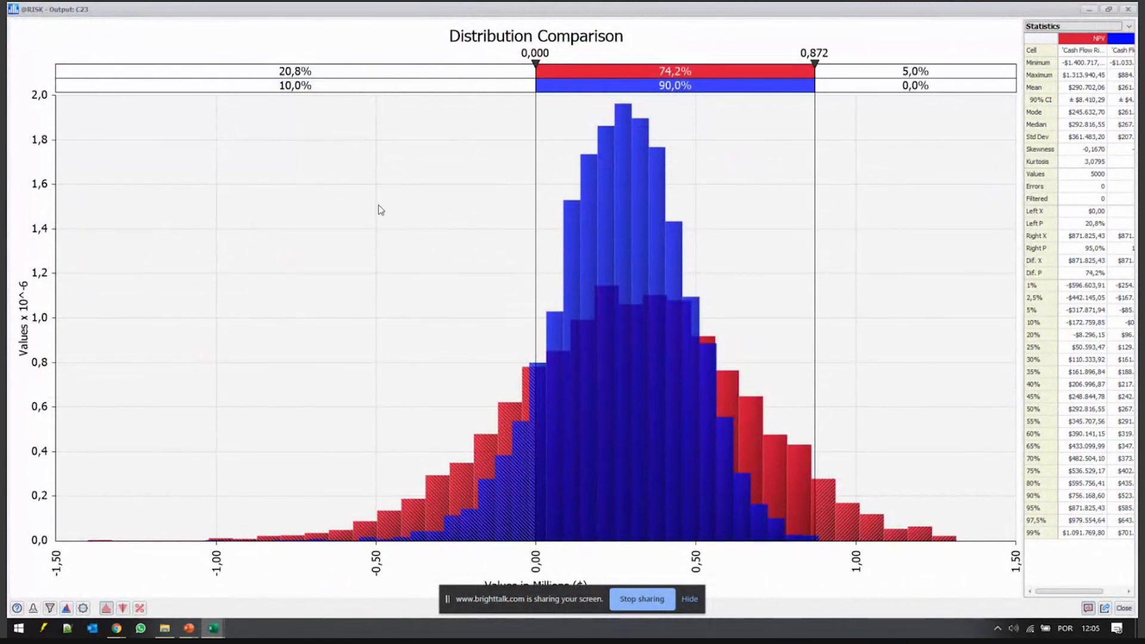
click(289, 82)
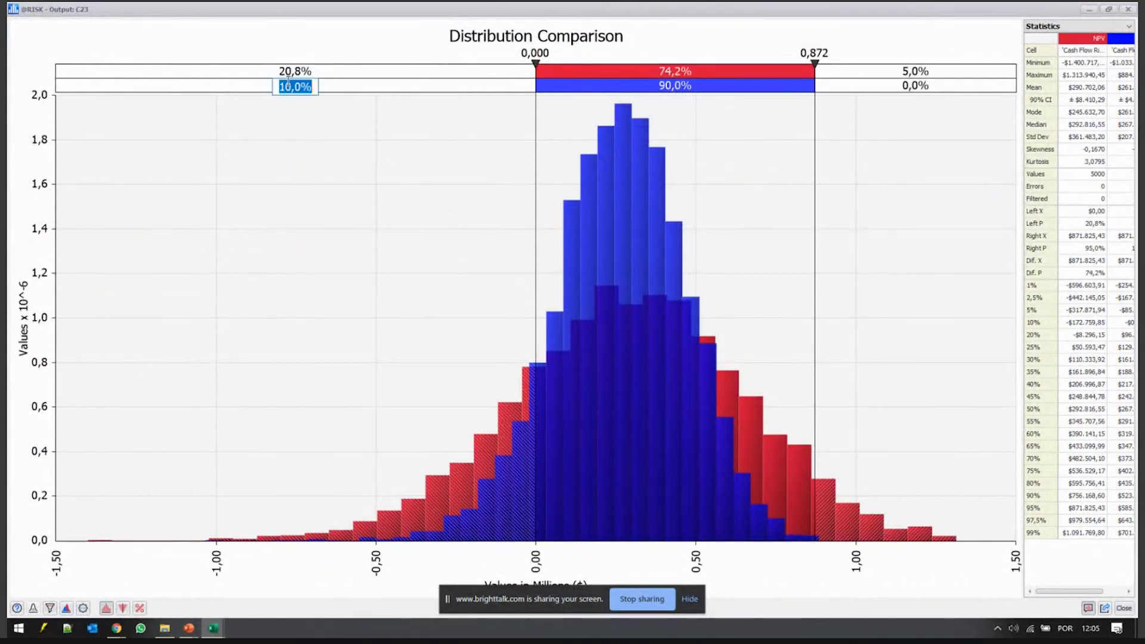